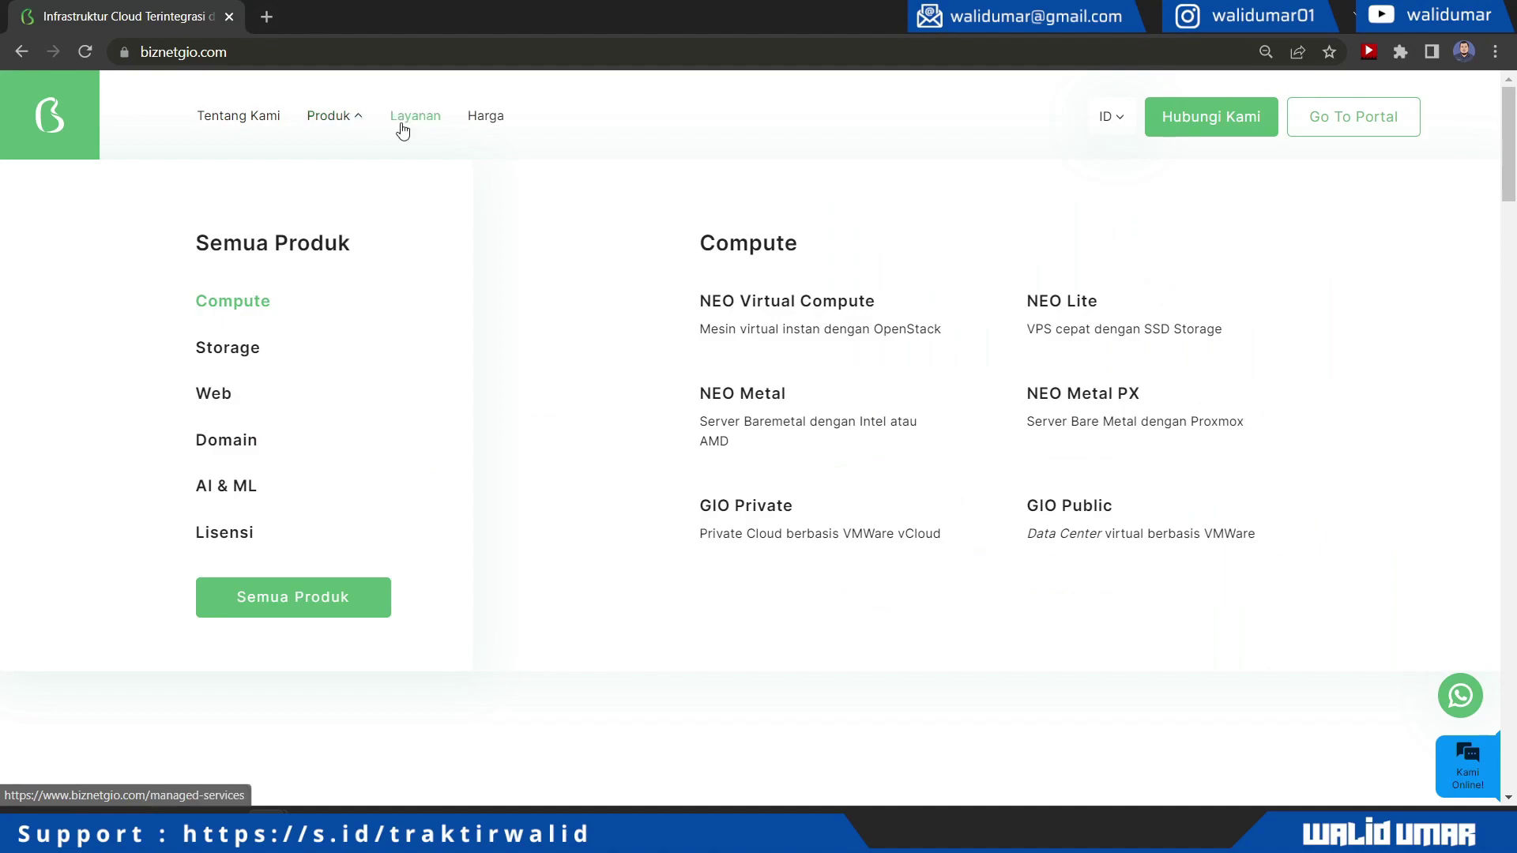
# Browse the NEO Lite VPS page's pricing plans, then go to the customer portal login
pyautogui.click(1054, 307)
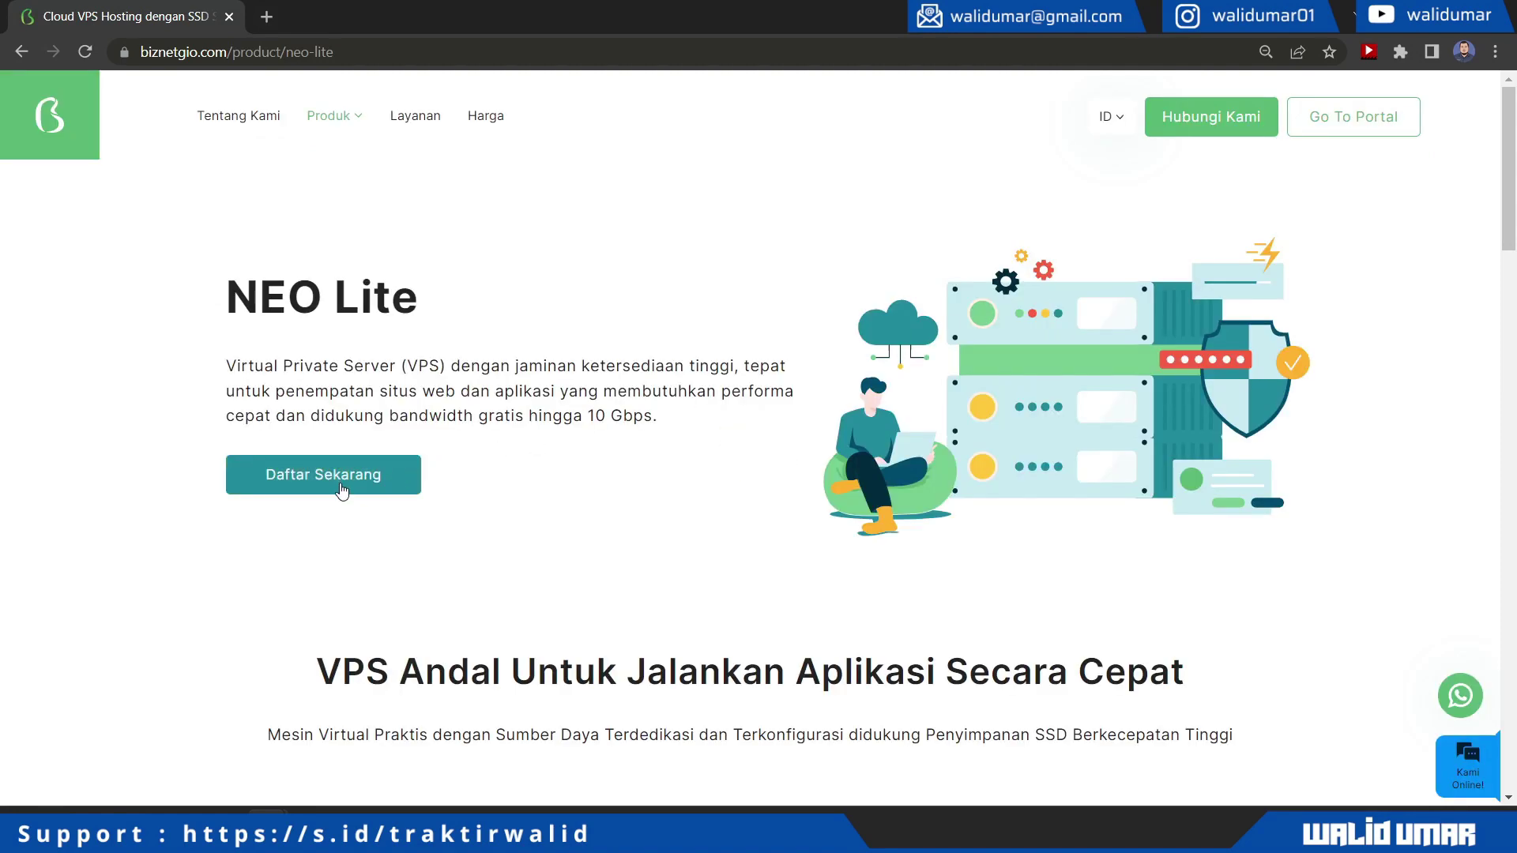
pyautogui.scroll(-5, 341, 491)
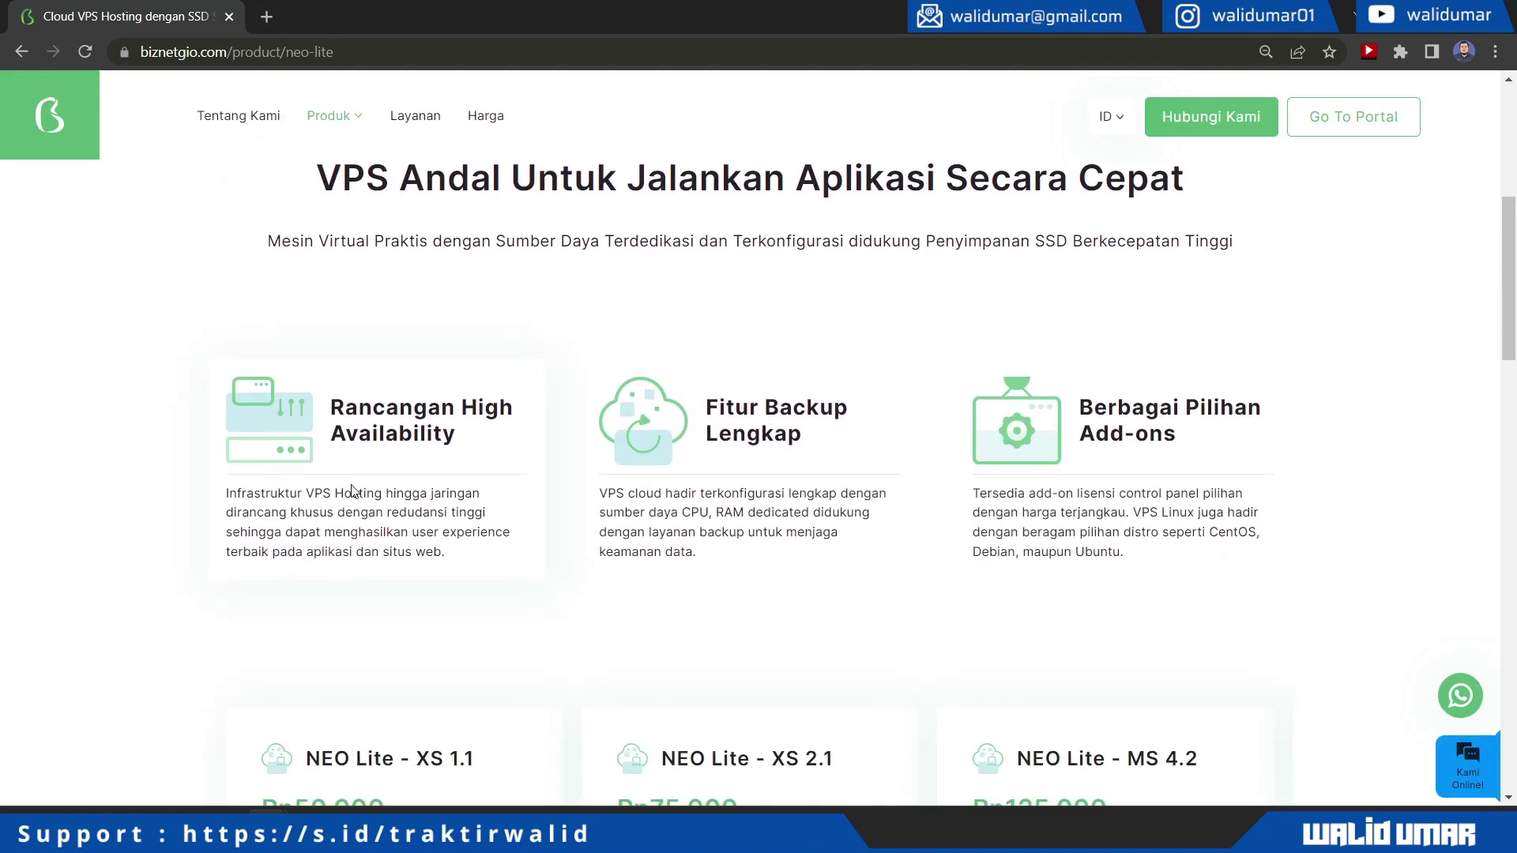
pyautogui.scroll(-6, 796, 597)
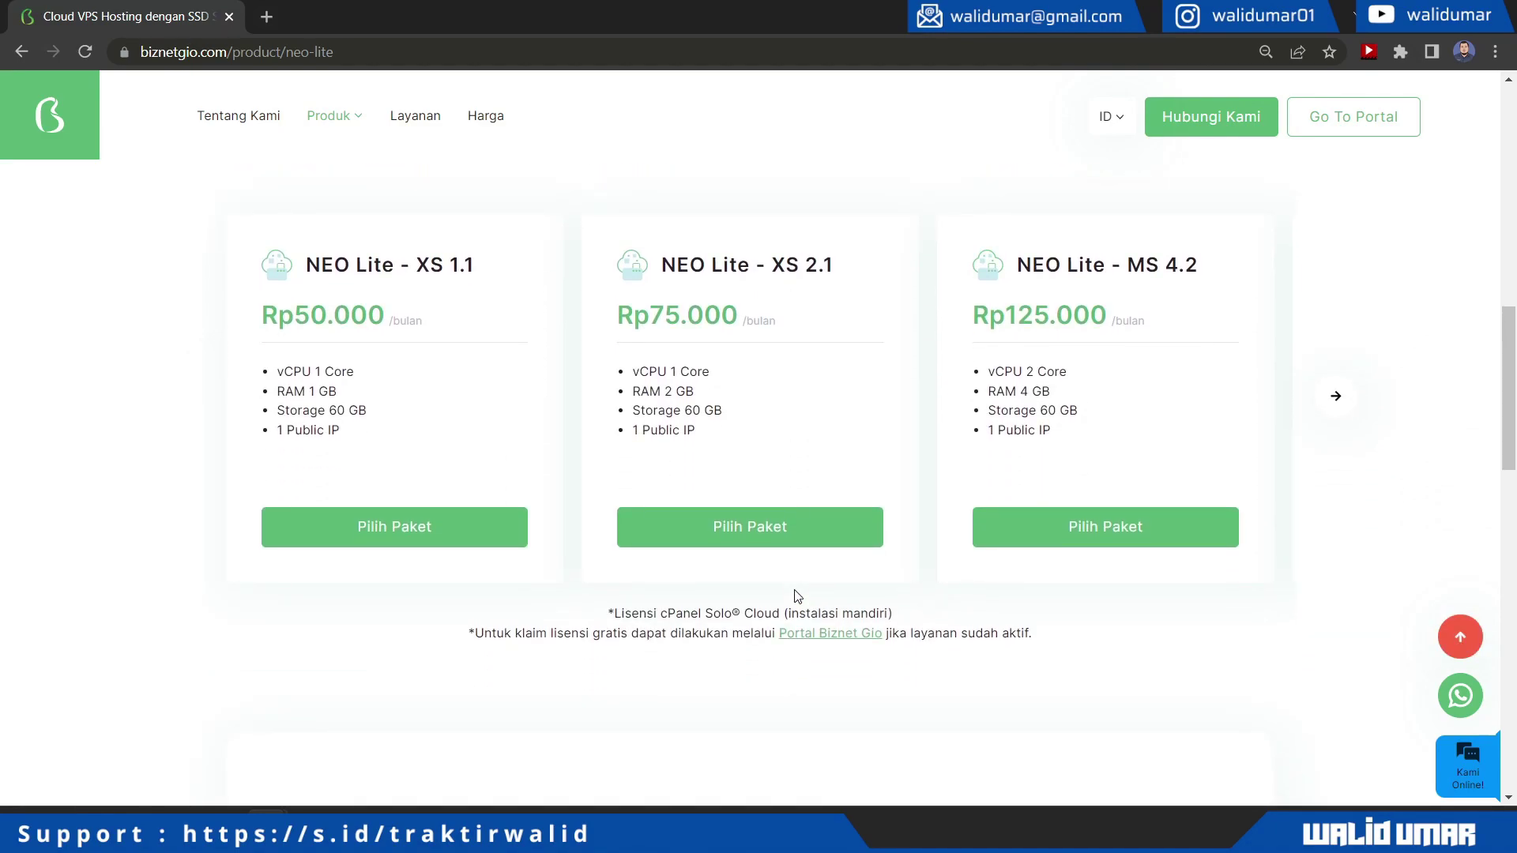
pyautogui.scroll(-12, 796, 596)
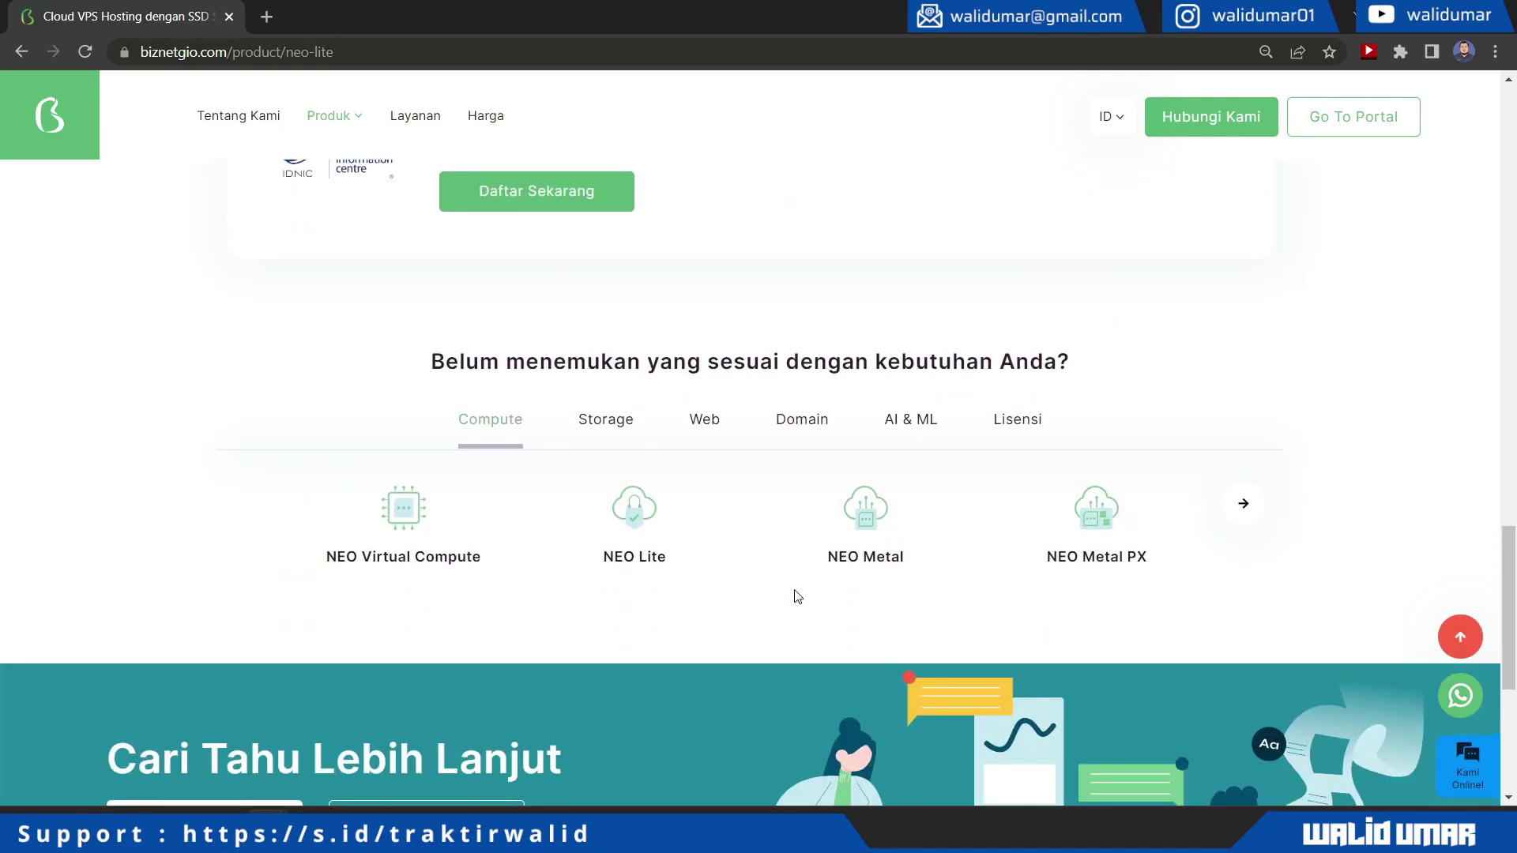
pyautogui.scroll(-1, 796, 596)
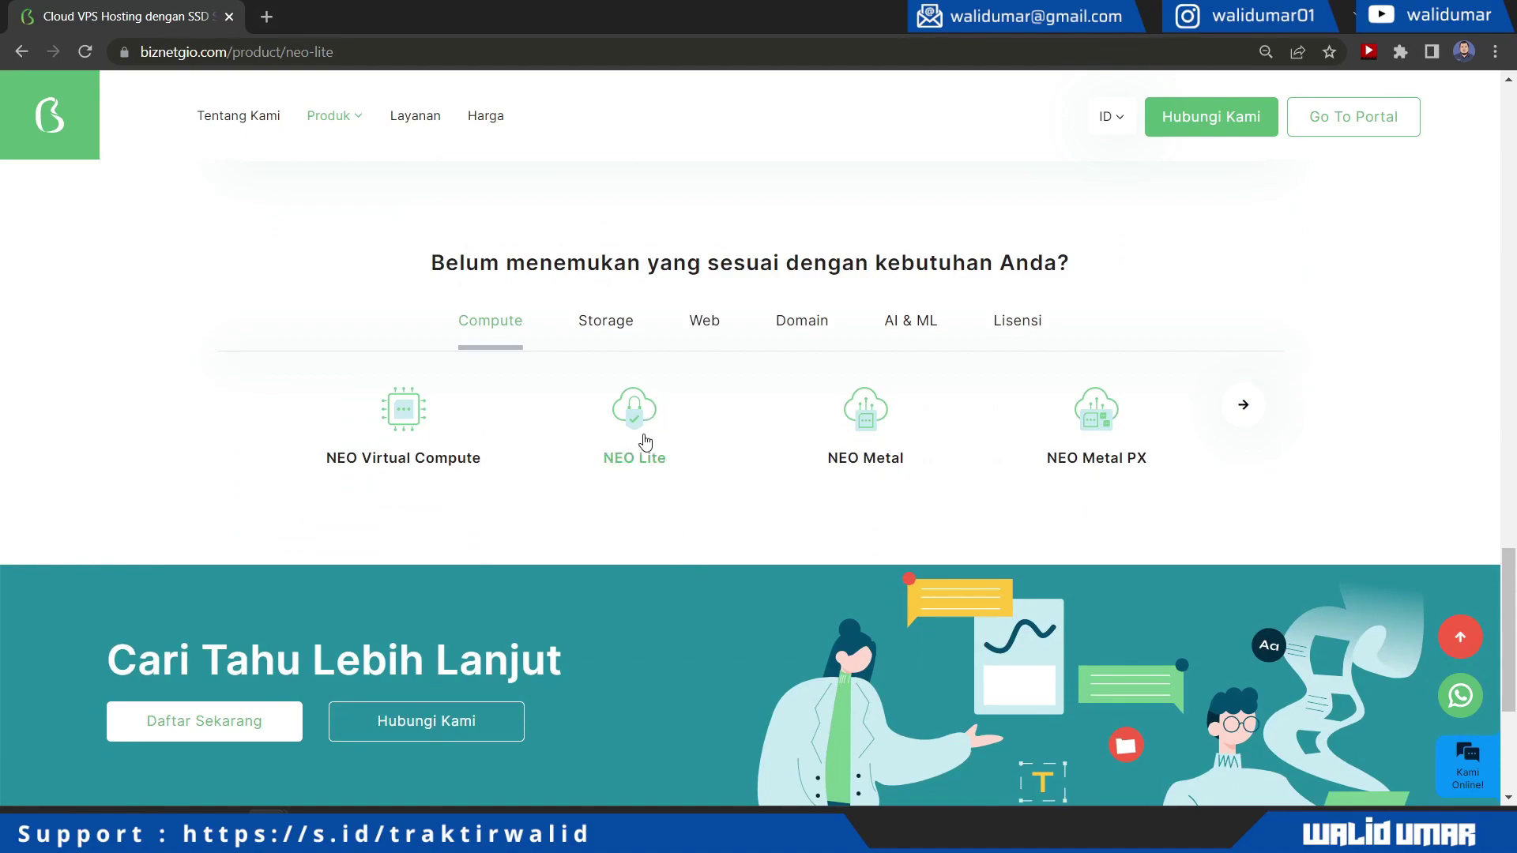
pyautogui.click(1313, 131)
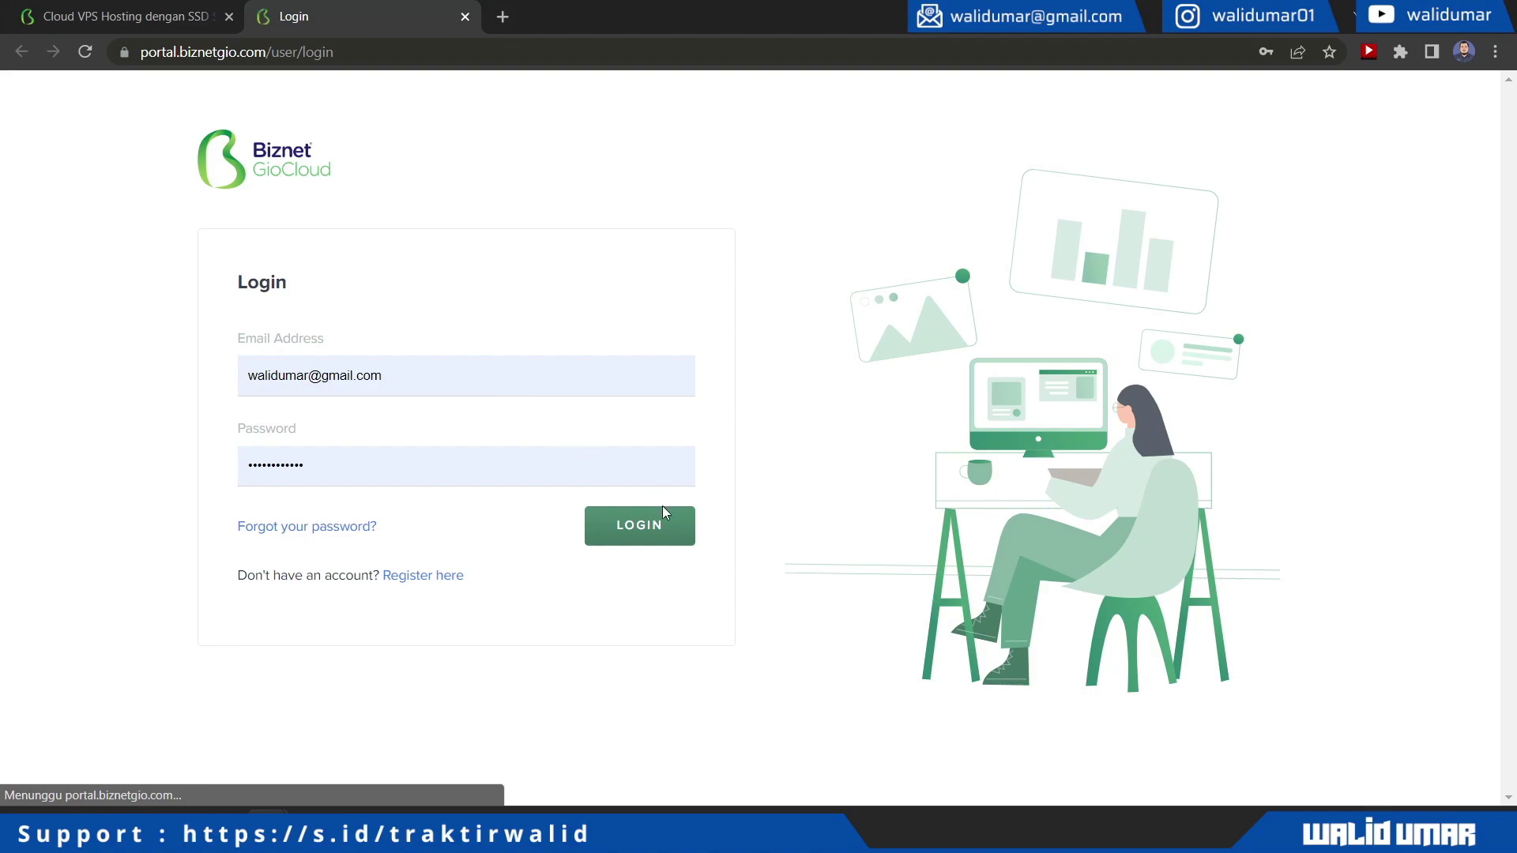
# Log in and open Compute > NEO Lite > Create New, ready to enter the service name
pyautogui.click(663, 510)
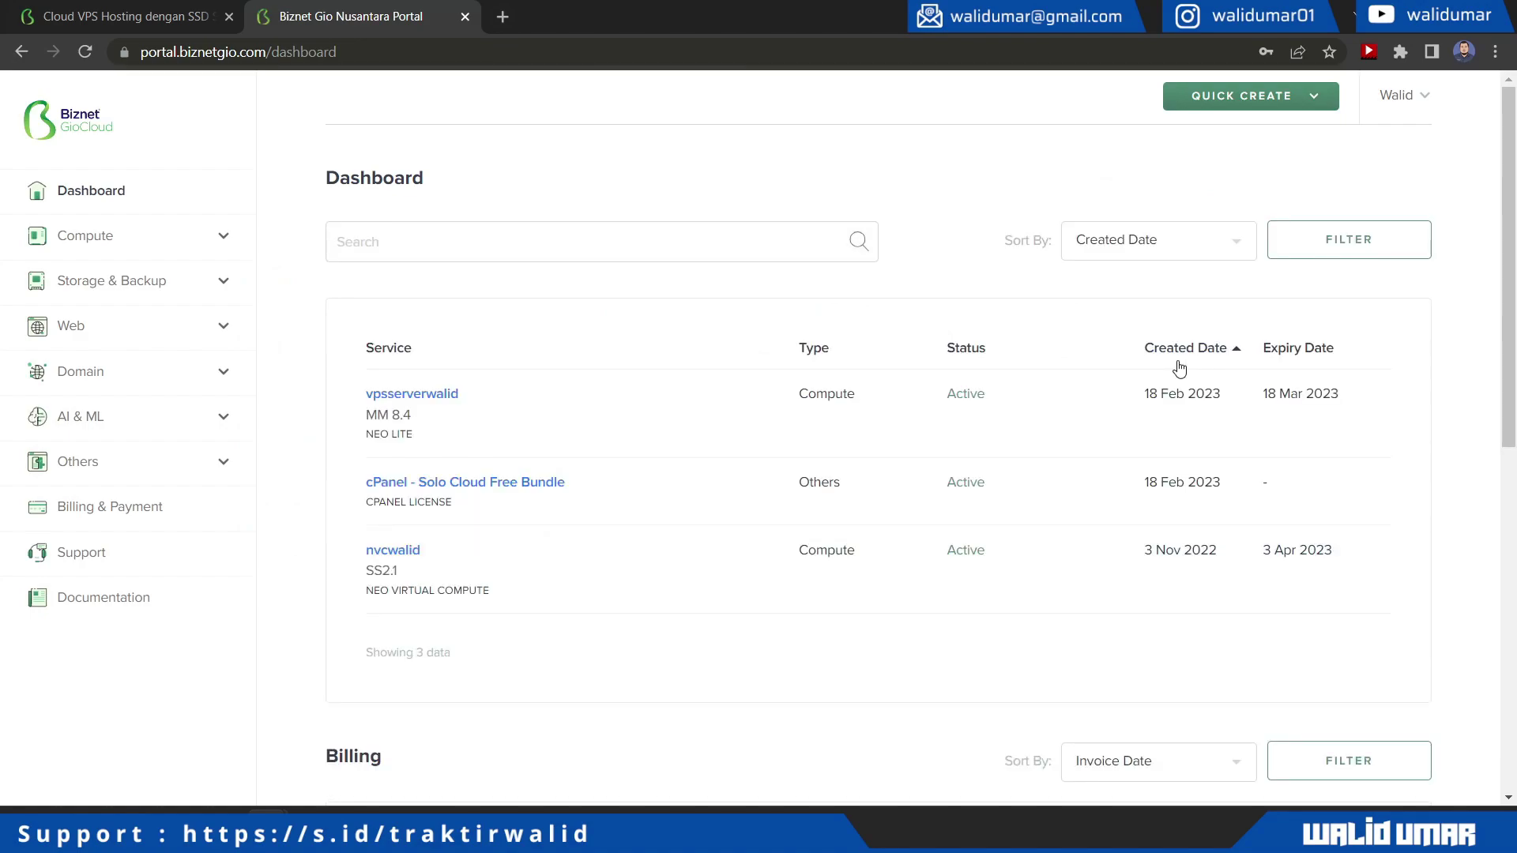
pyautogui.click(156, 237)
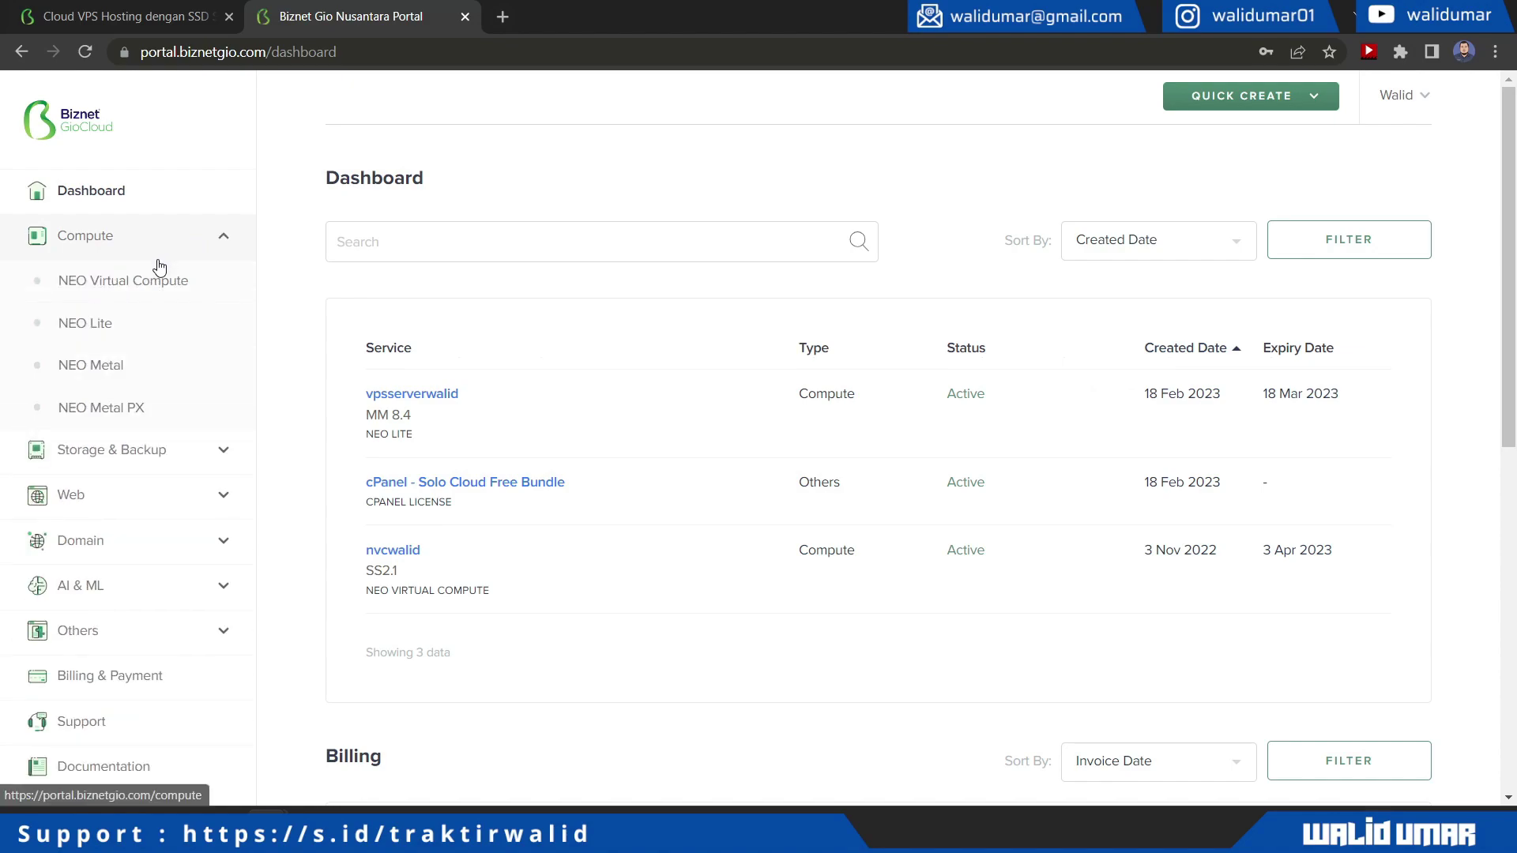
pyautogui.click(139, 330)
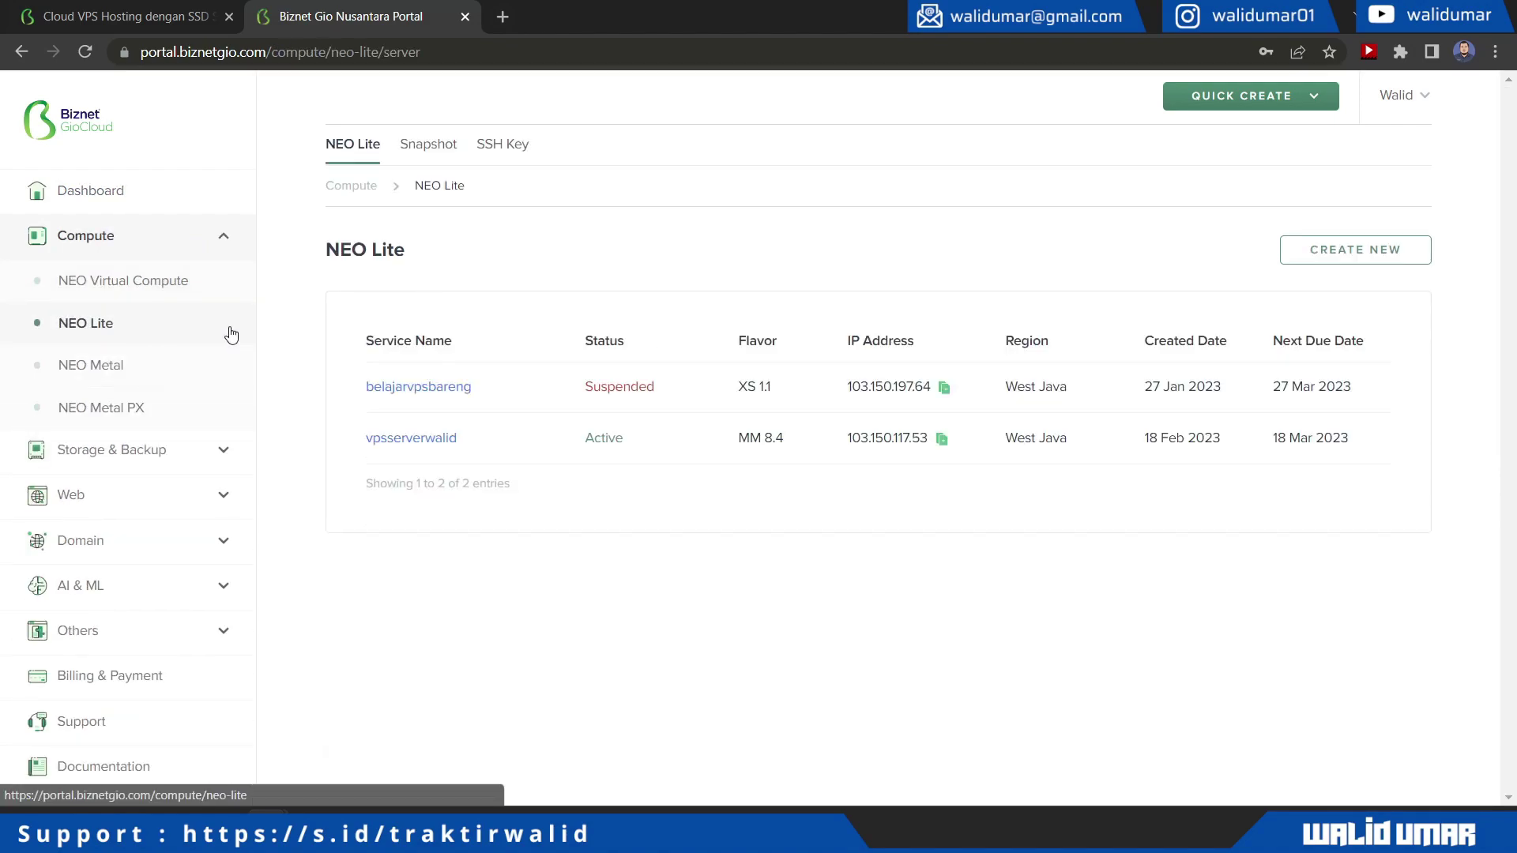
pyautogui.click(1331, 255)
pyautogui.click(653, 380)
# Name the server cyberpanel, choose region West Java and product XS 1.1
pyautogui.write('cyberpanel')
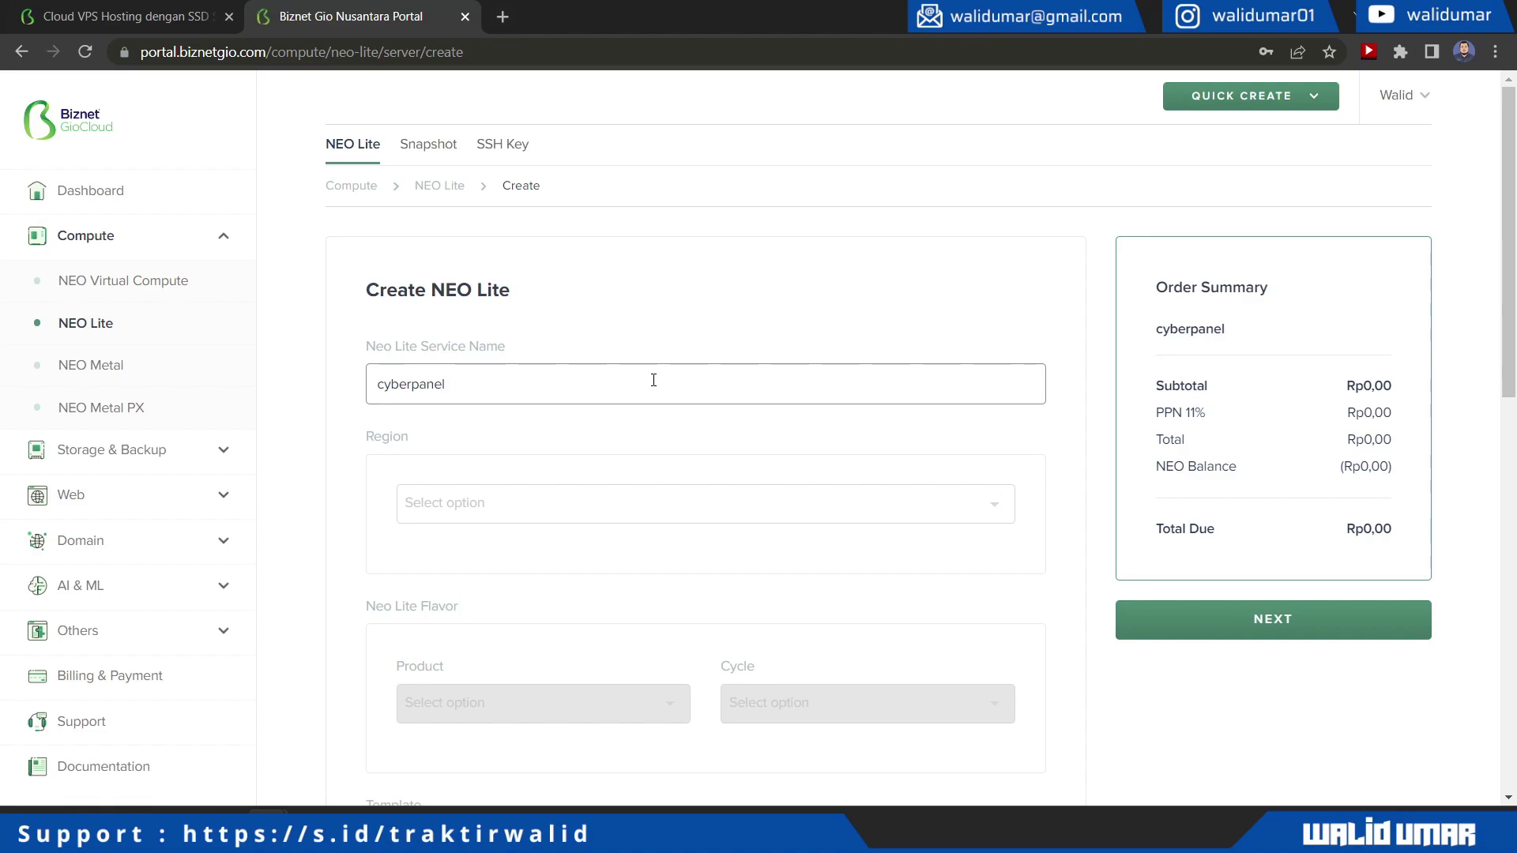
pyautogui.click(992, 505)
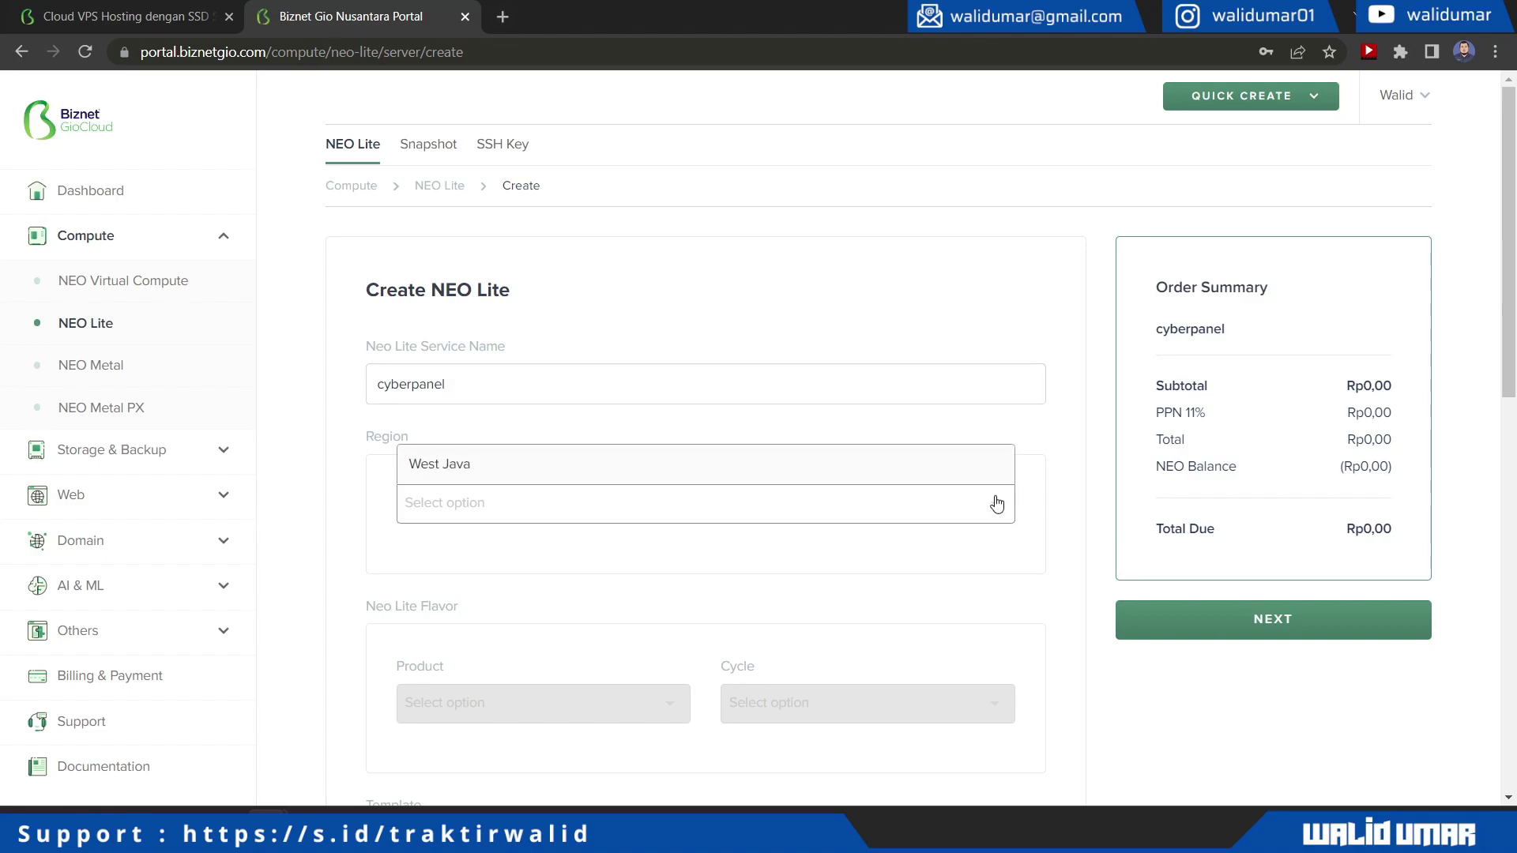
pyautogui.click(803, 472)
pyautogui.scroll(-1, 583, 635)
pyautogui.click(593, 616)
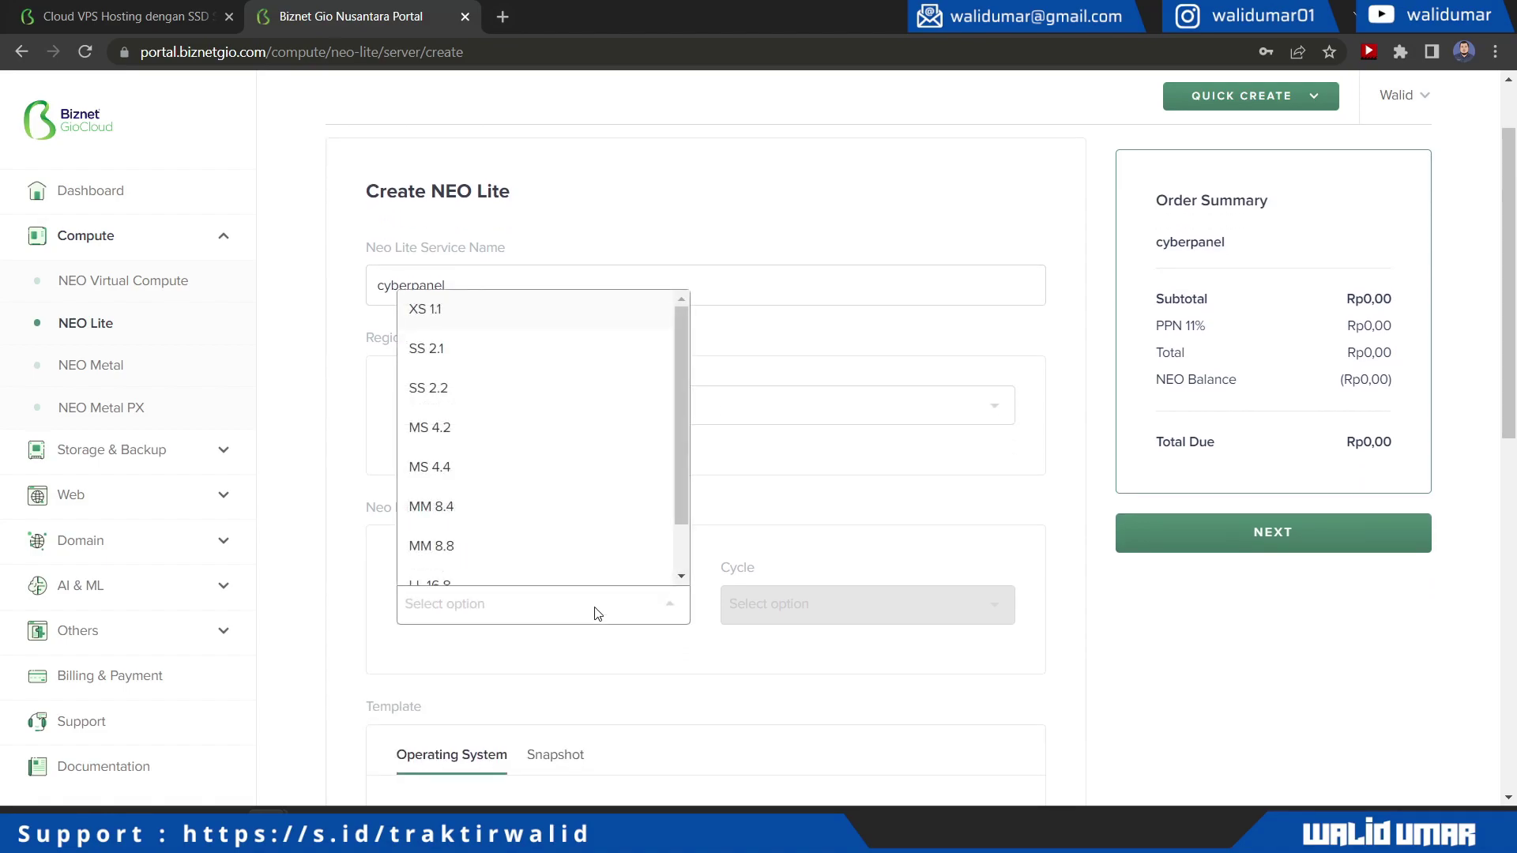
pyautogui.click(479, 320)
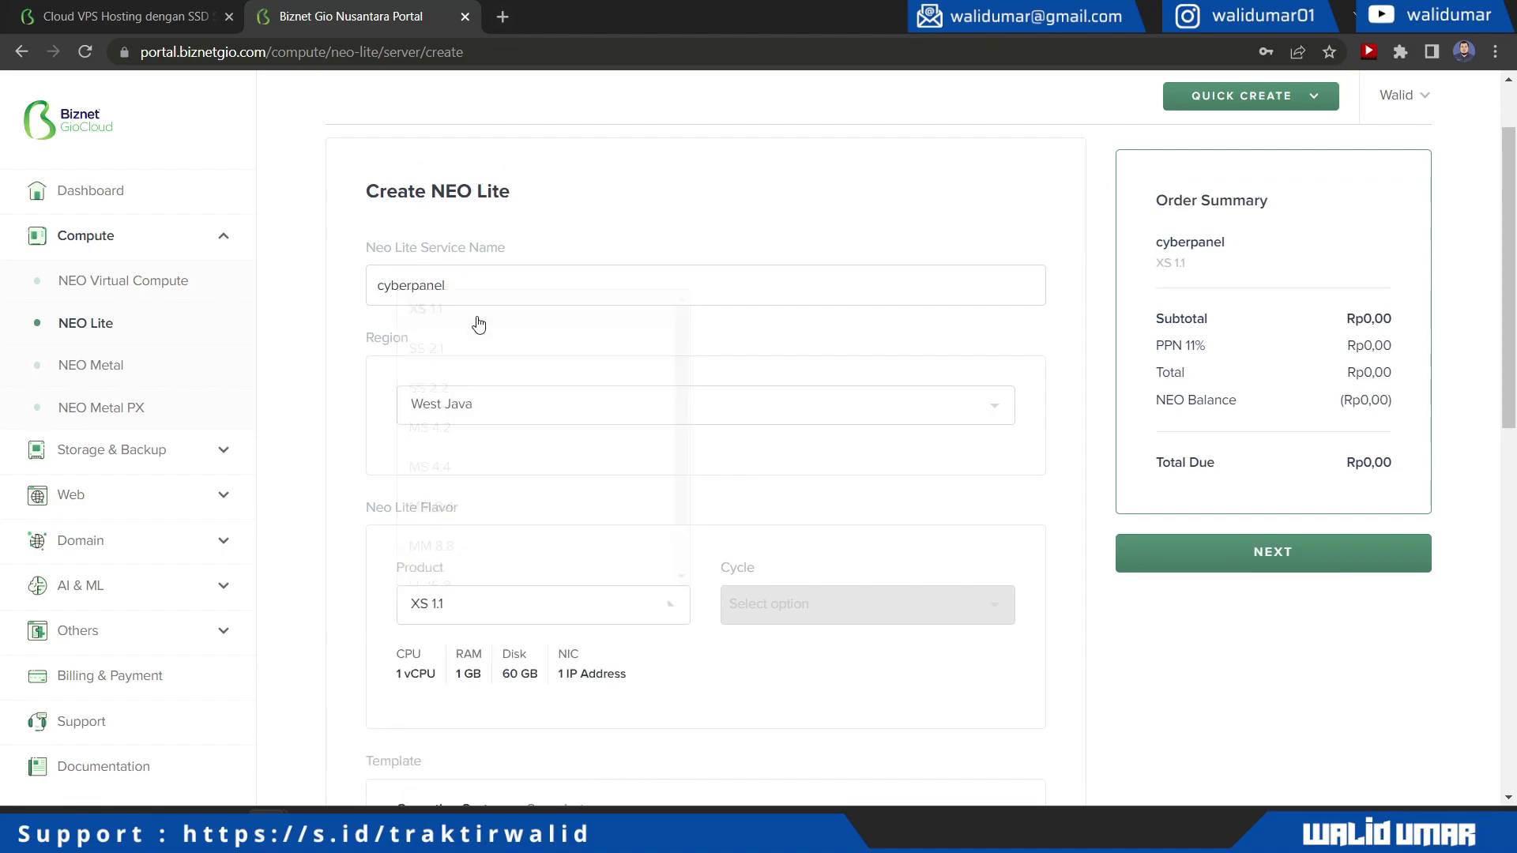
# Choose Monthly billing and Ubuntu-22.04 as the operating system
pyautogui.click(879, 617)
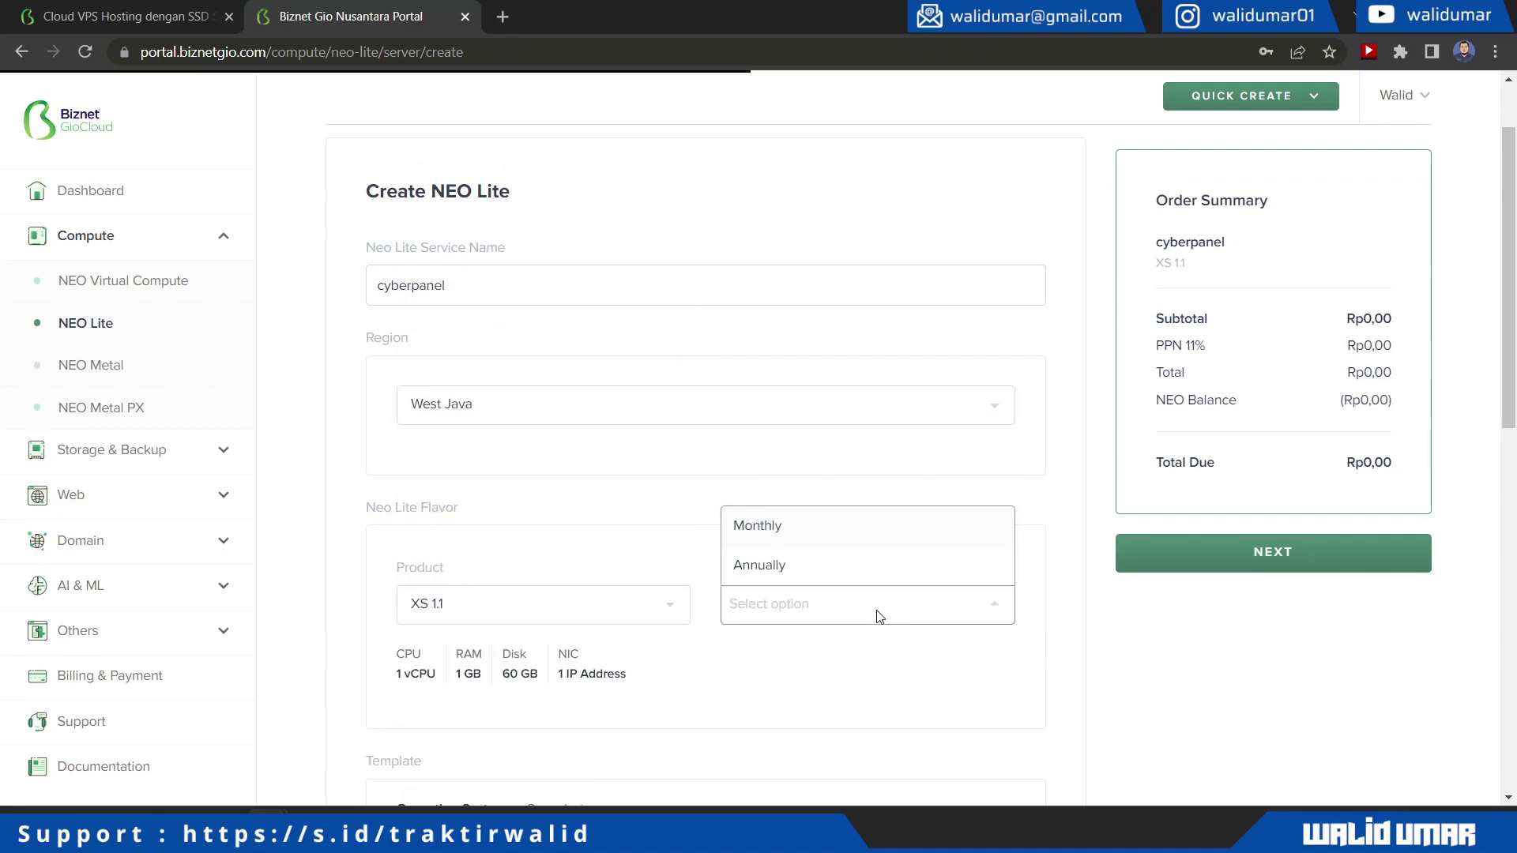
pyautogui.click(782, 533)
pyautogui.scroll(-4, 641, 557)
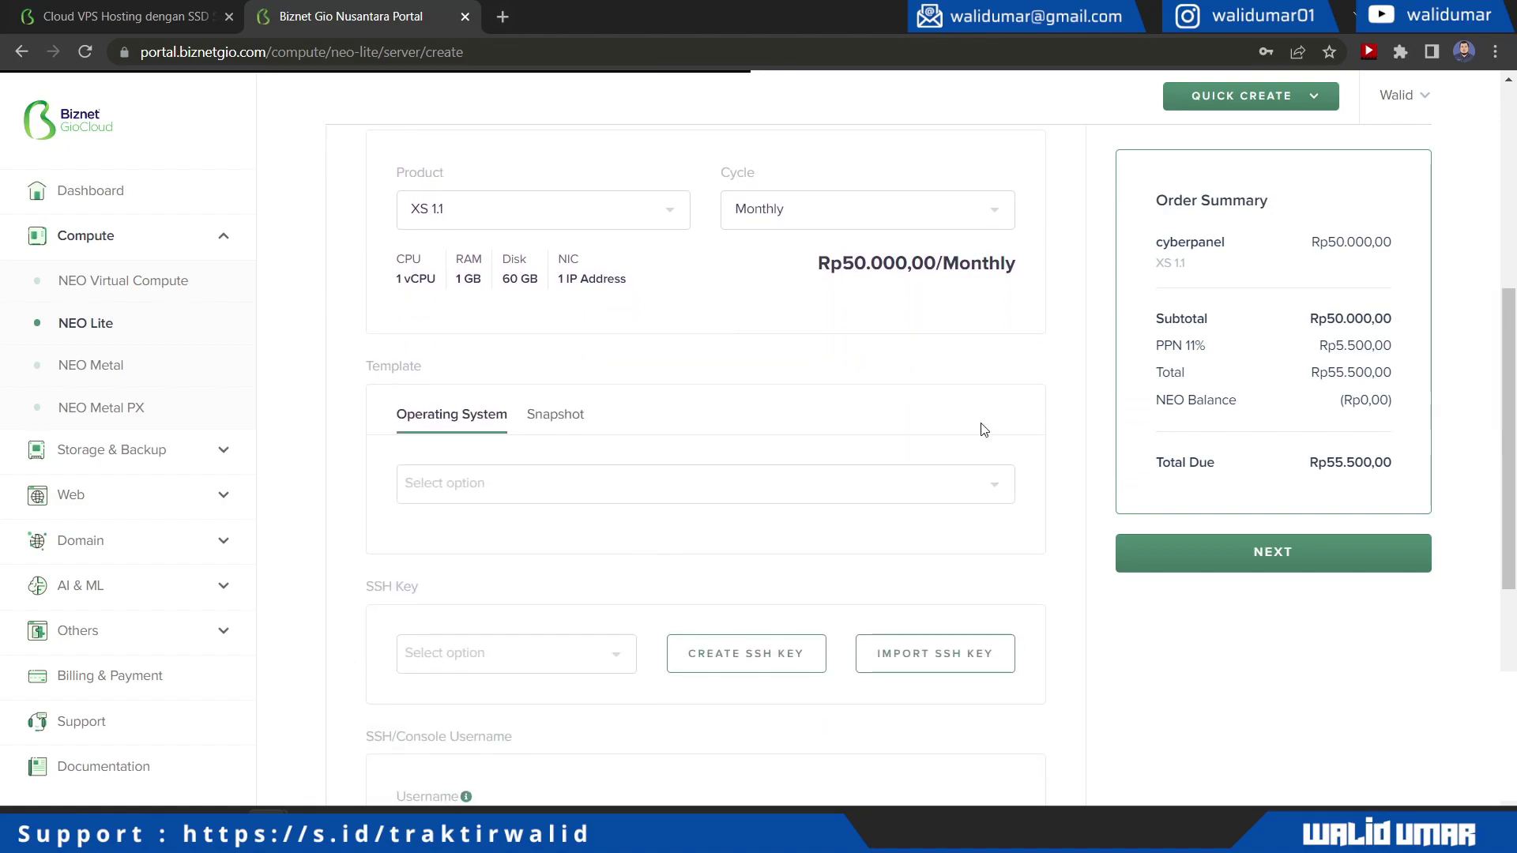
pyautogui.click(528, 487)
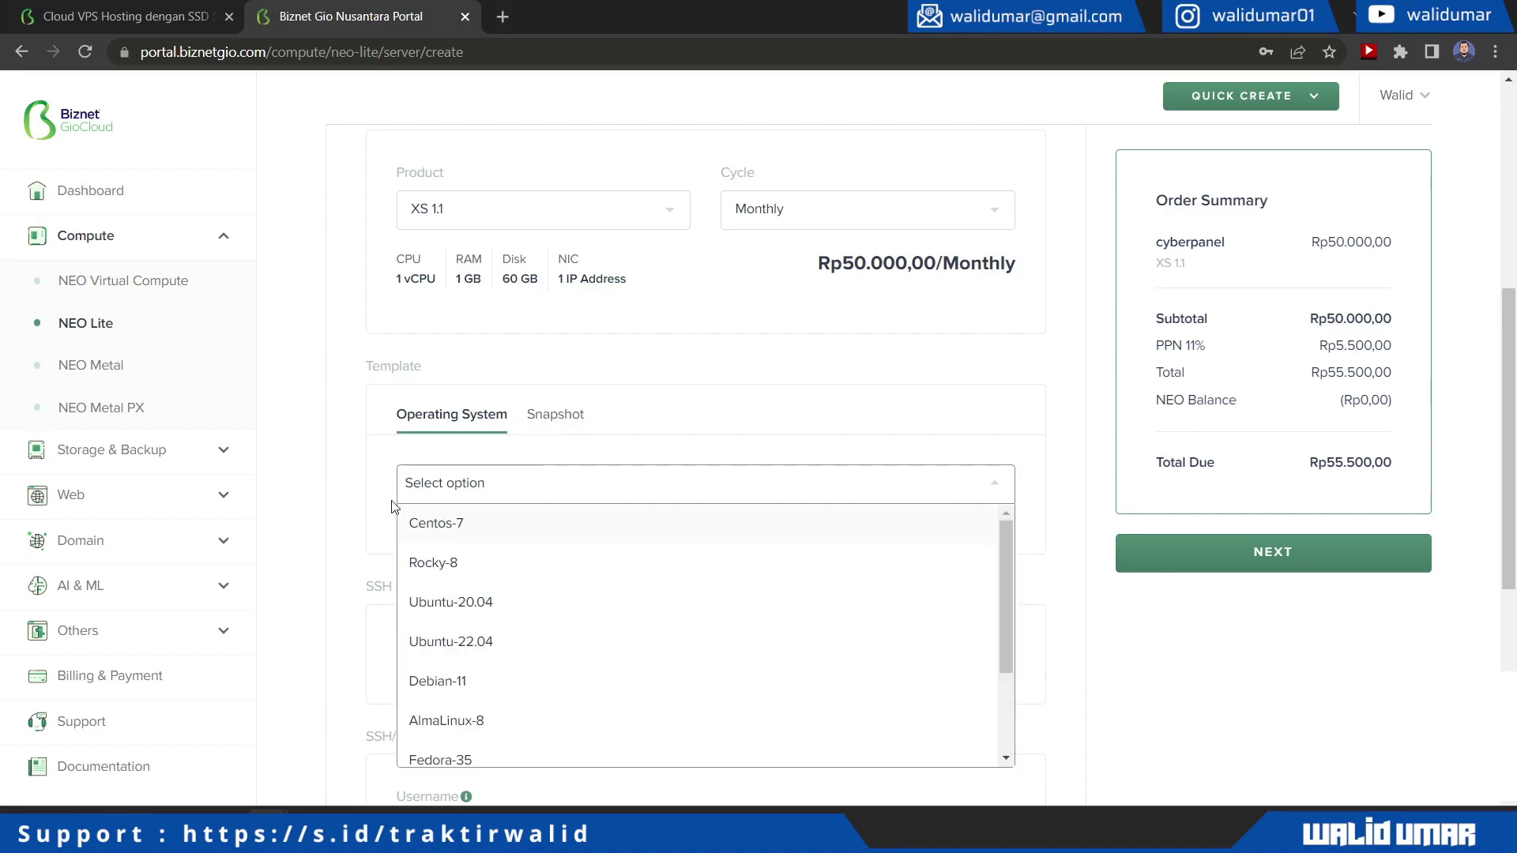
pyautogui.scroll(-2, 543, 647)
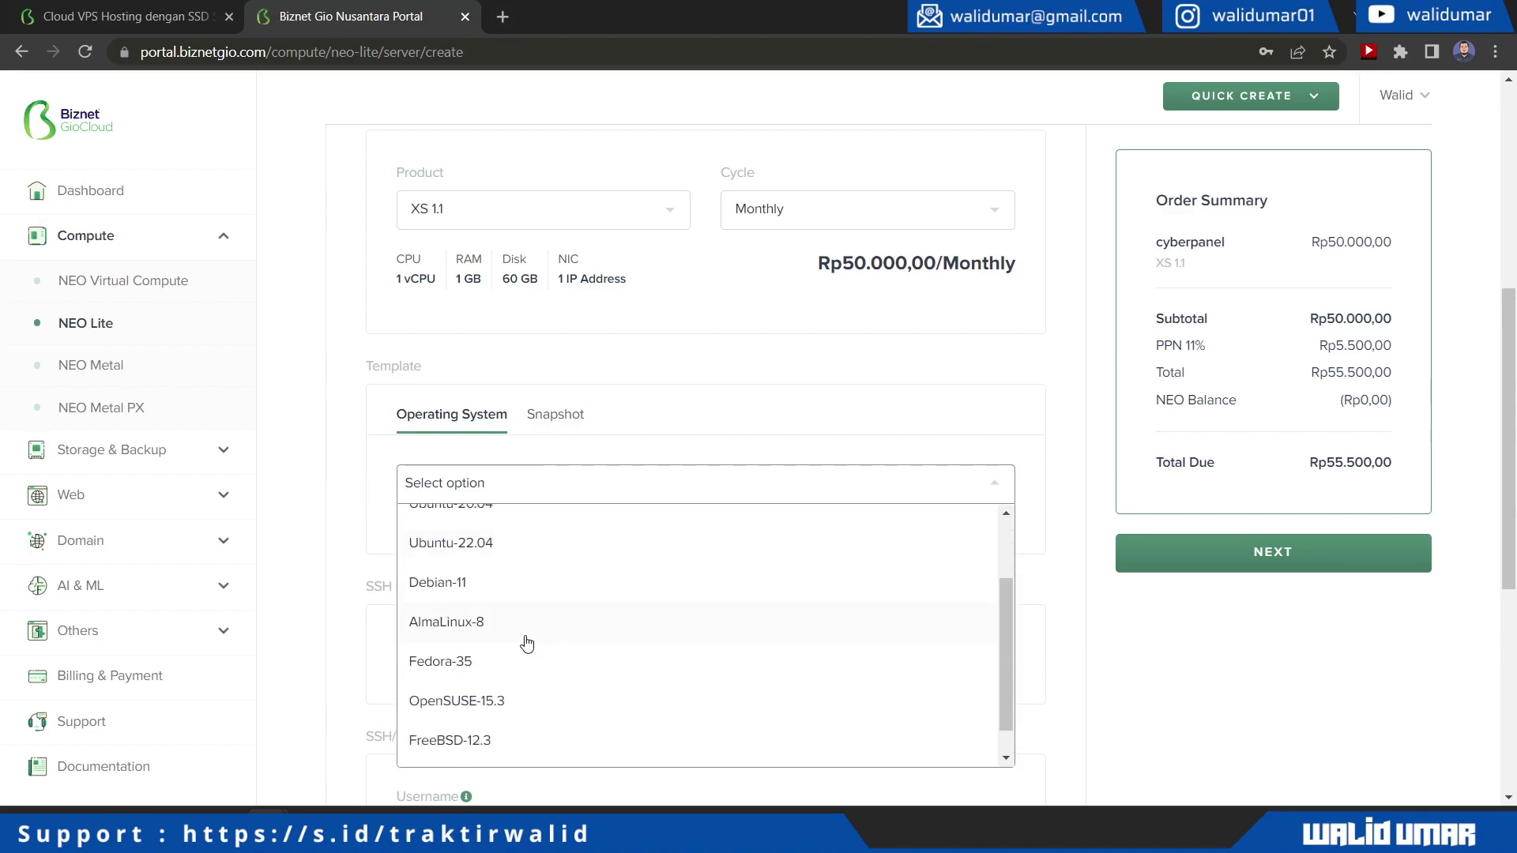
pyautogui.click(501, 551)
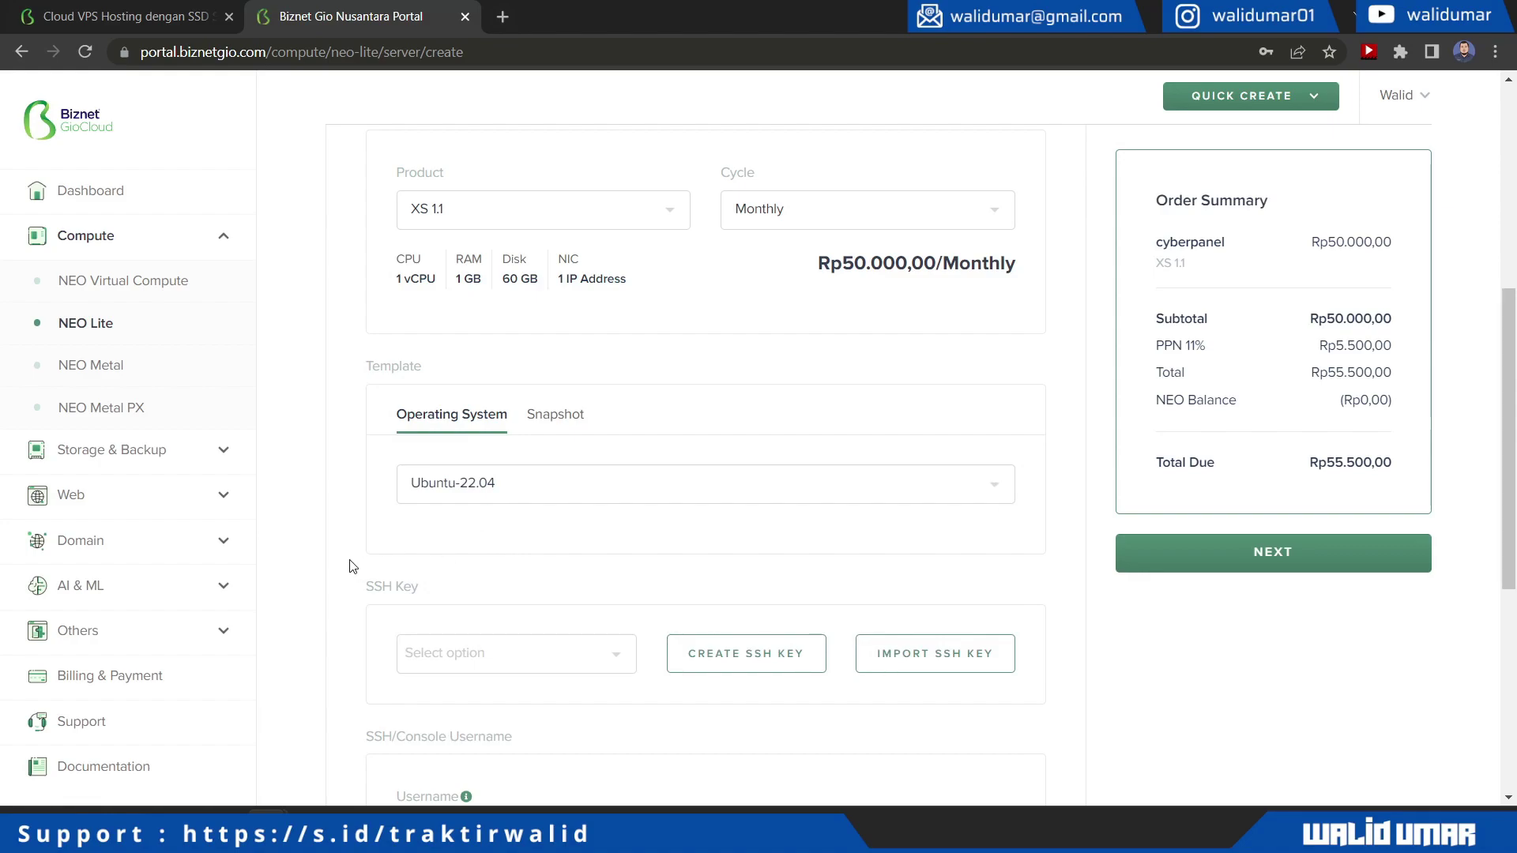
pyautogui.scroll(-1, 353, 567)
# Create a new SSH key named cyberpanel and save cyberpanel.pem to Downloads
pyautogui.click(625, 561)
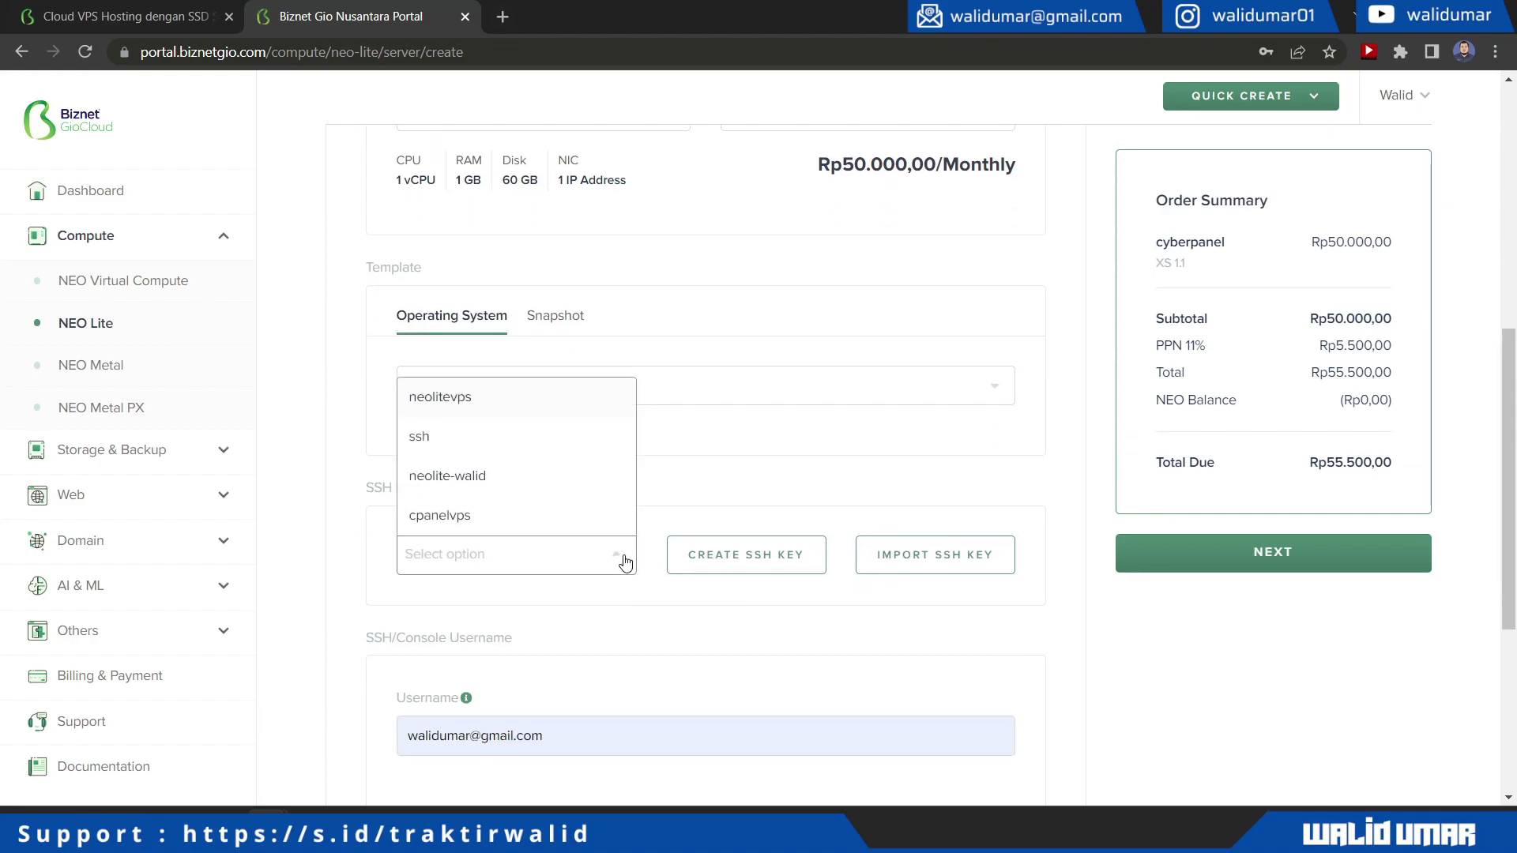
pyautogui.click(766, 613)
pyautogui.click(769, 560)
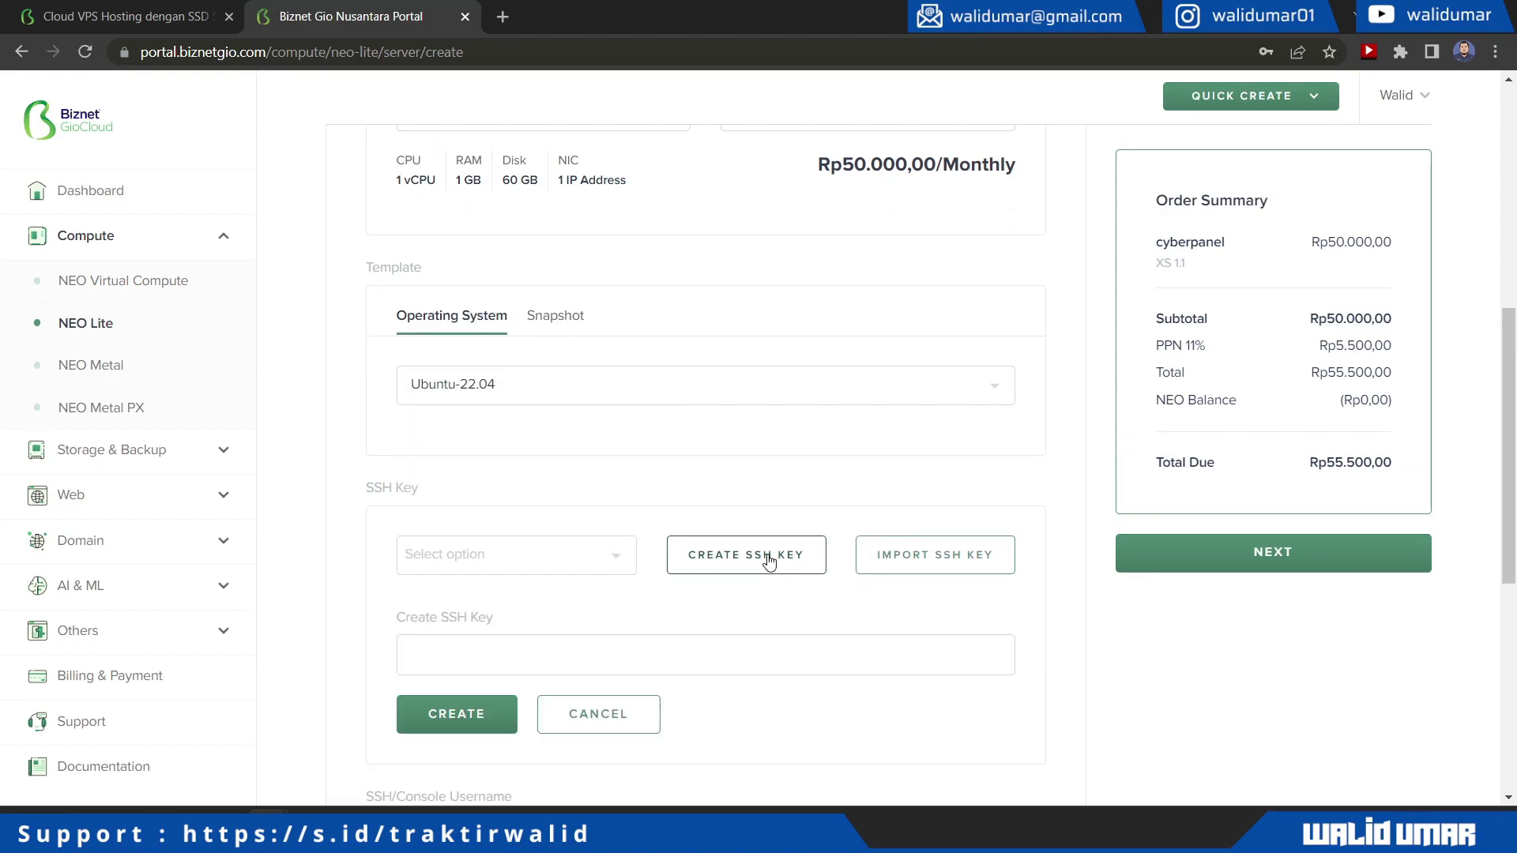
pyautogui.click(547, 649)
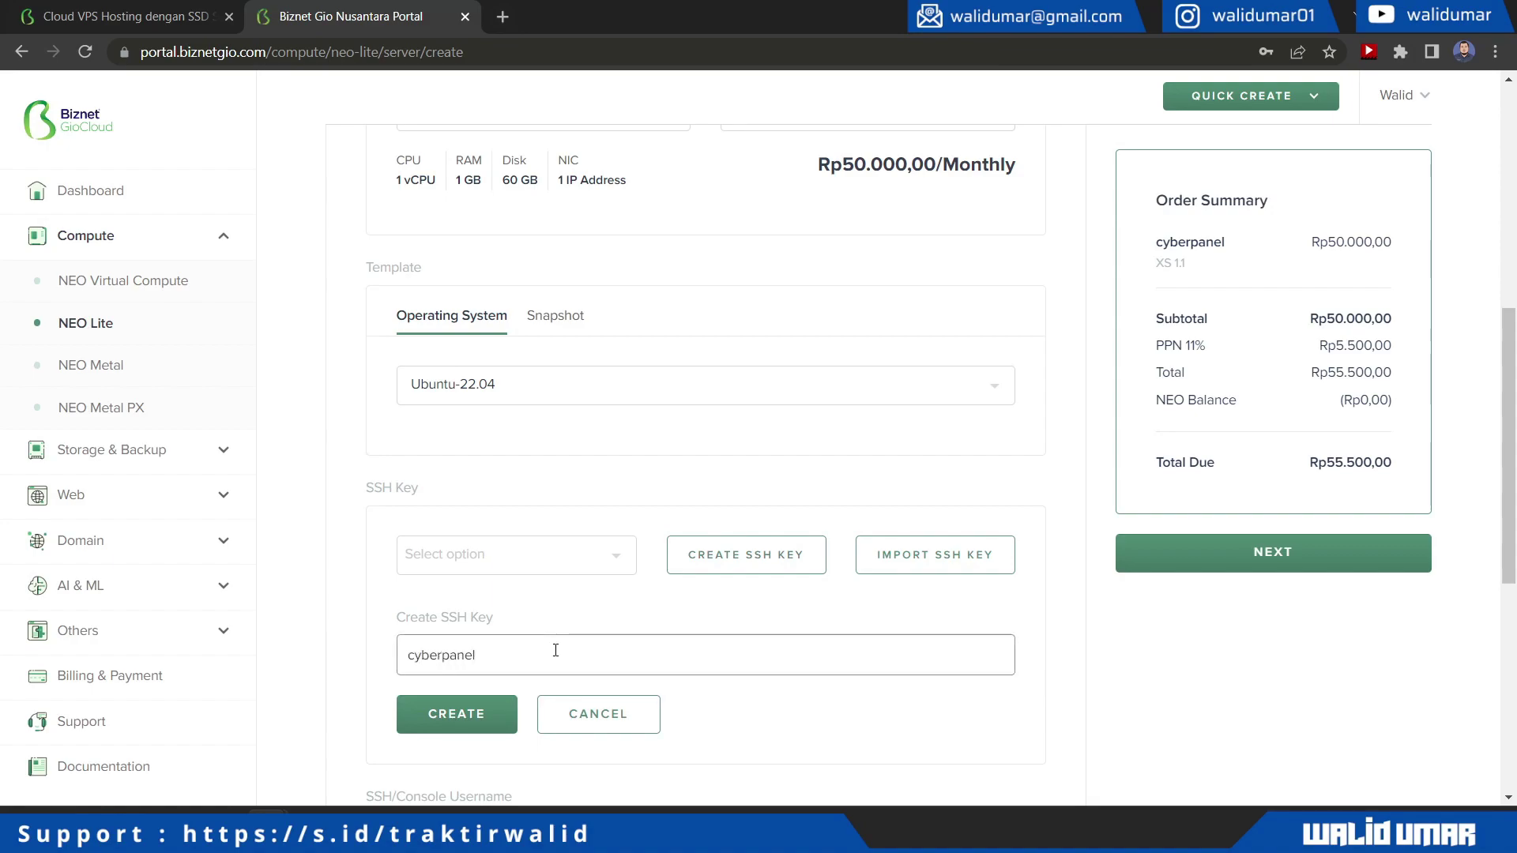
pyautogui.click(448, 733)
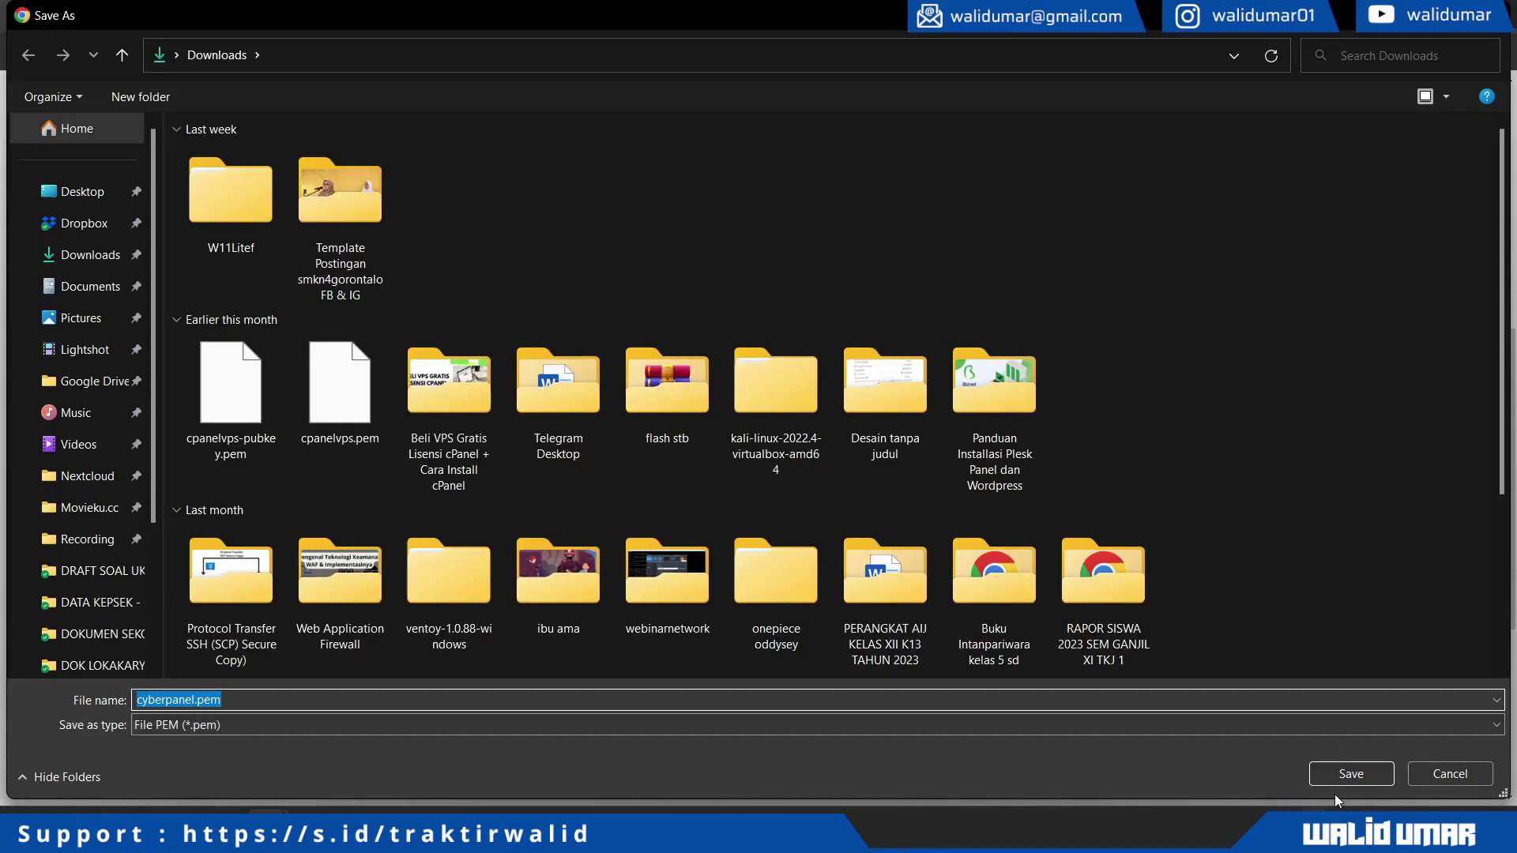
pyautogui.click(1347, 776)
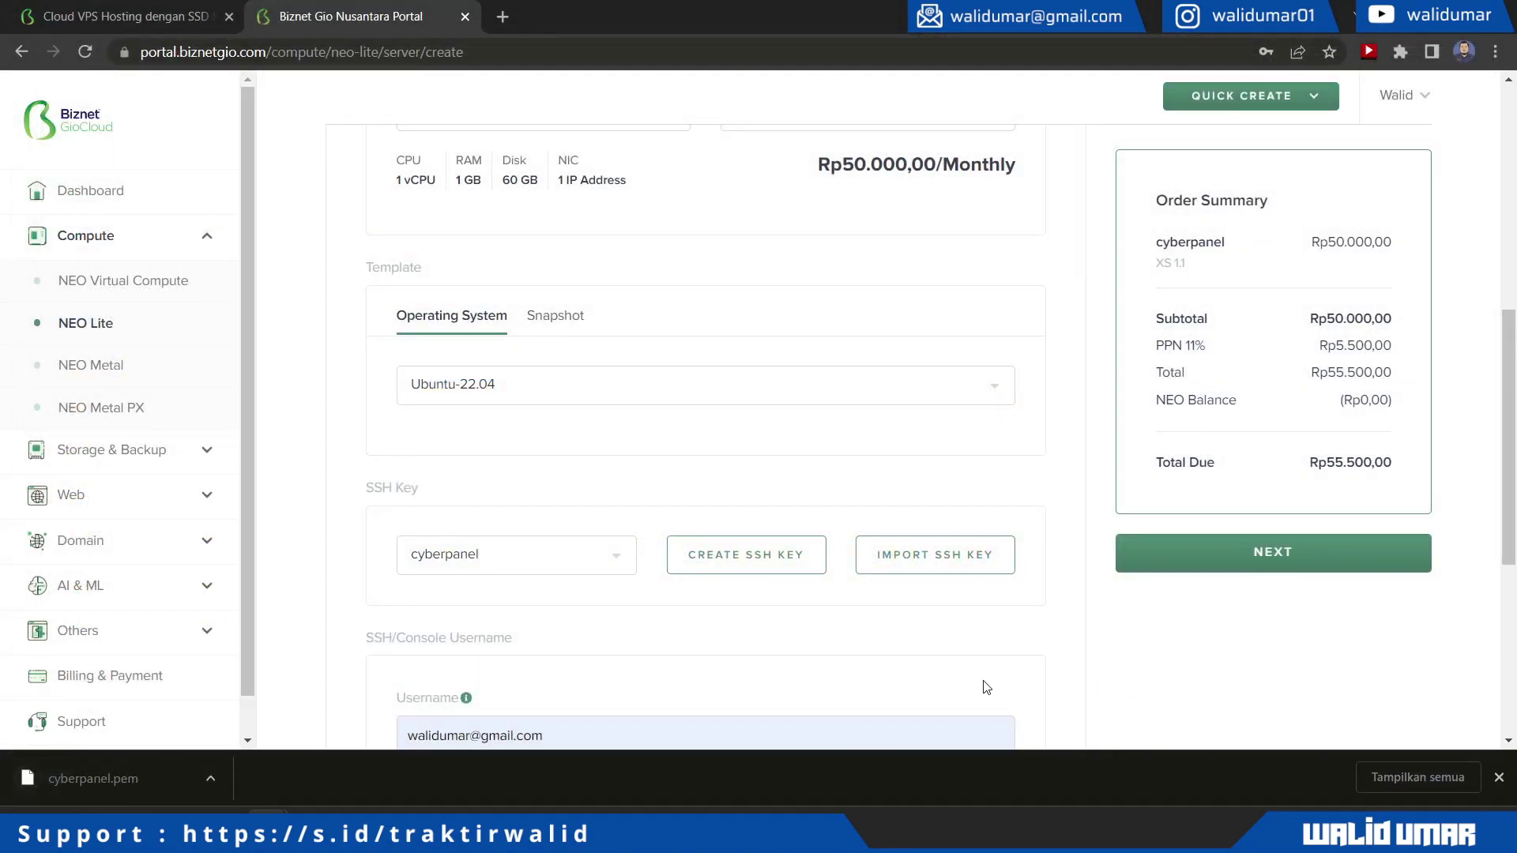
# Replace the prefilled console username with the new username
pyautogui.scroll(-2, 986, 688)
pyautogui.scroll(-2, 986, 687)
pyautogui.scroll(-1, 948, 671)
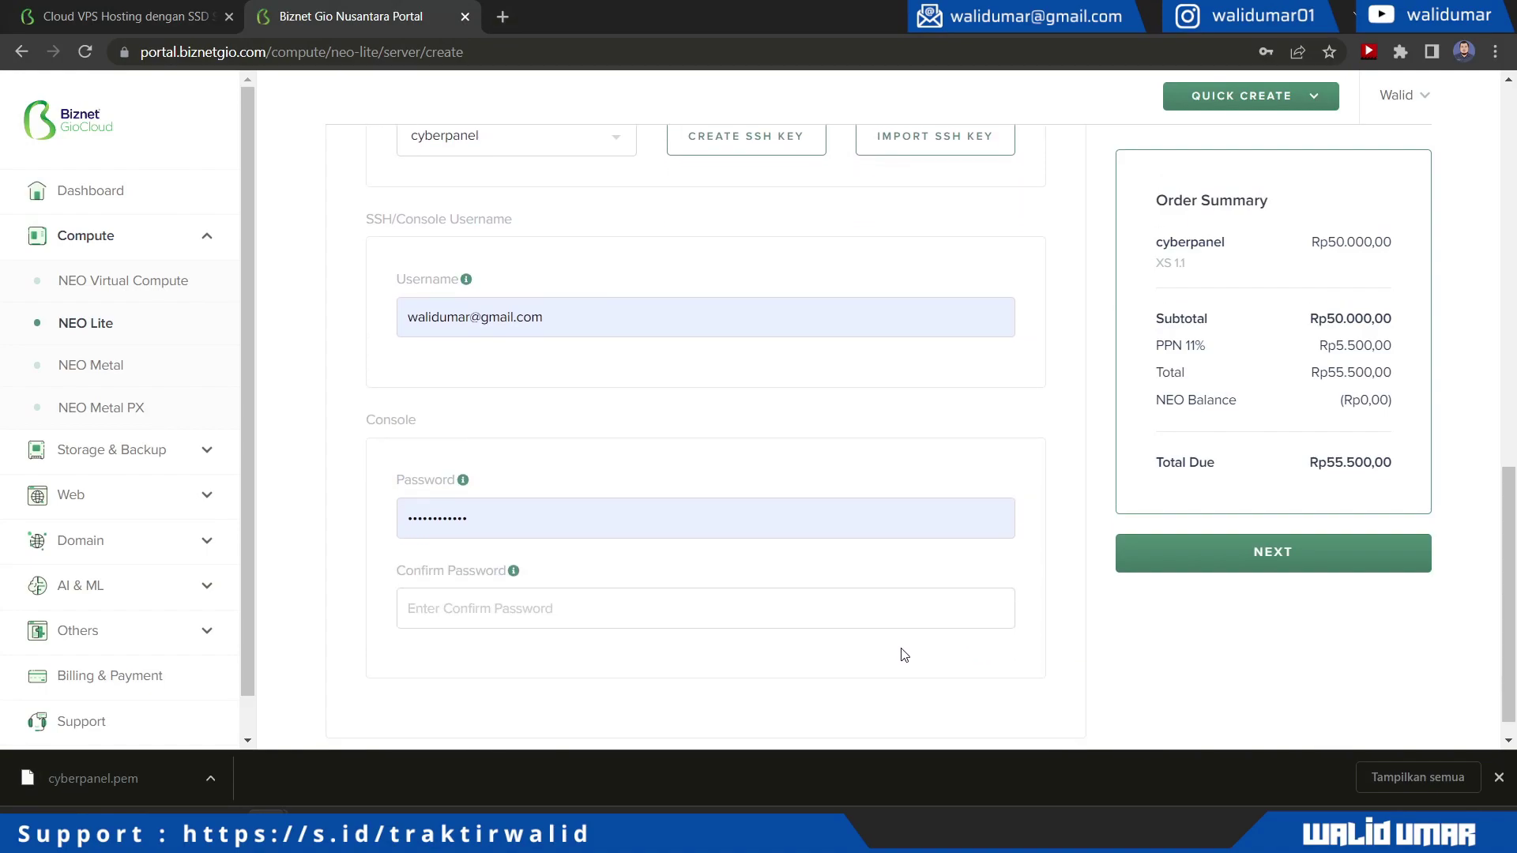
pyautogui.tripleClick(534, 289)
pyautogui.write('walidum')
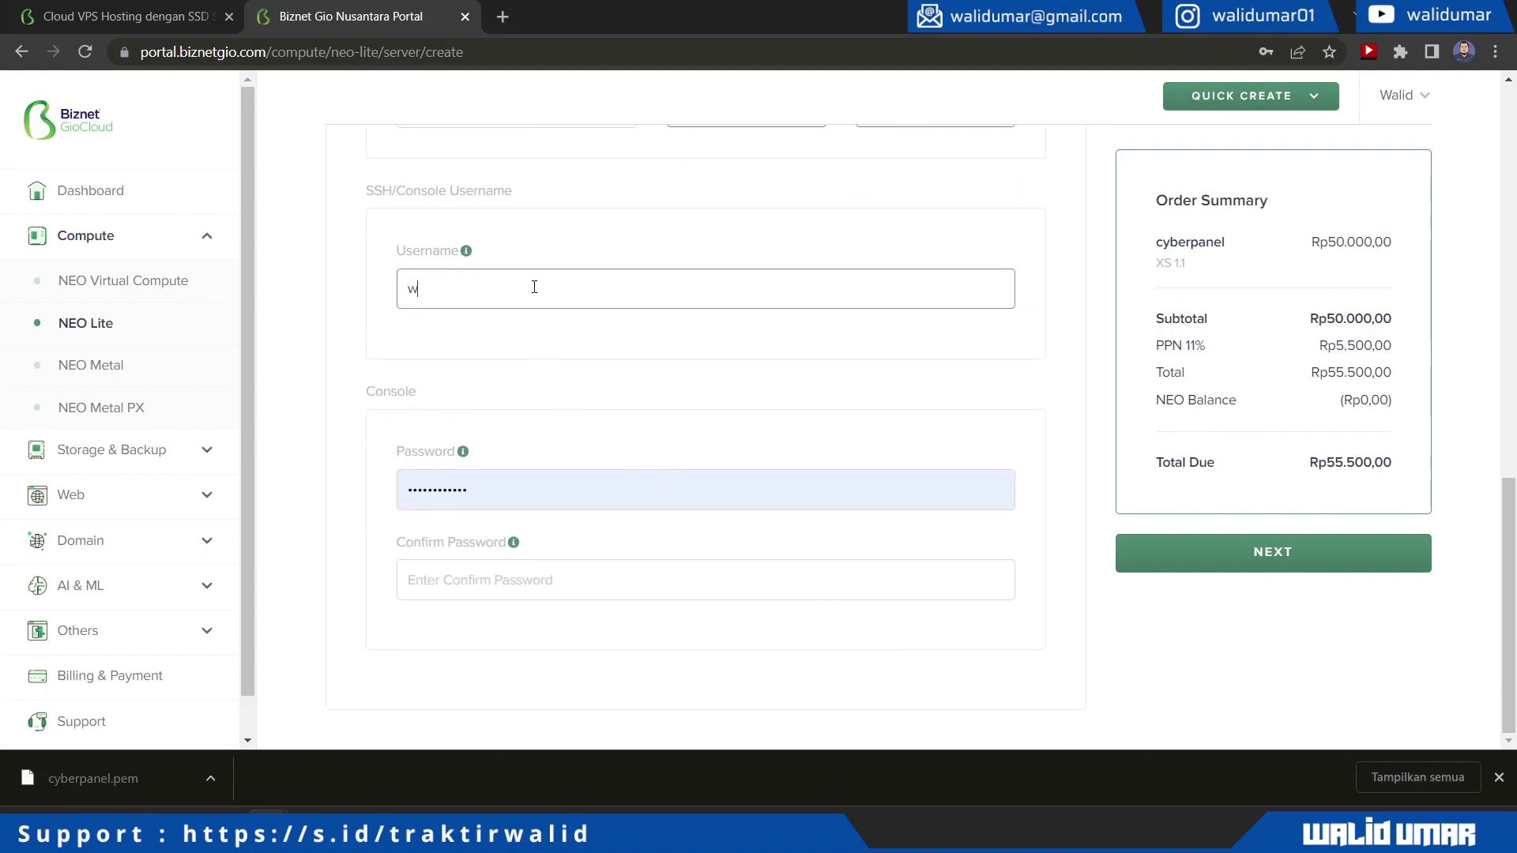
pyautogui.press('BackSpace')
pyautogui.write('mar')
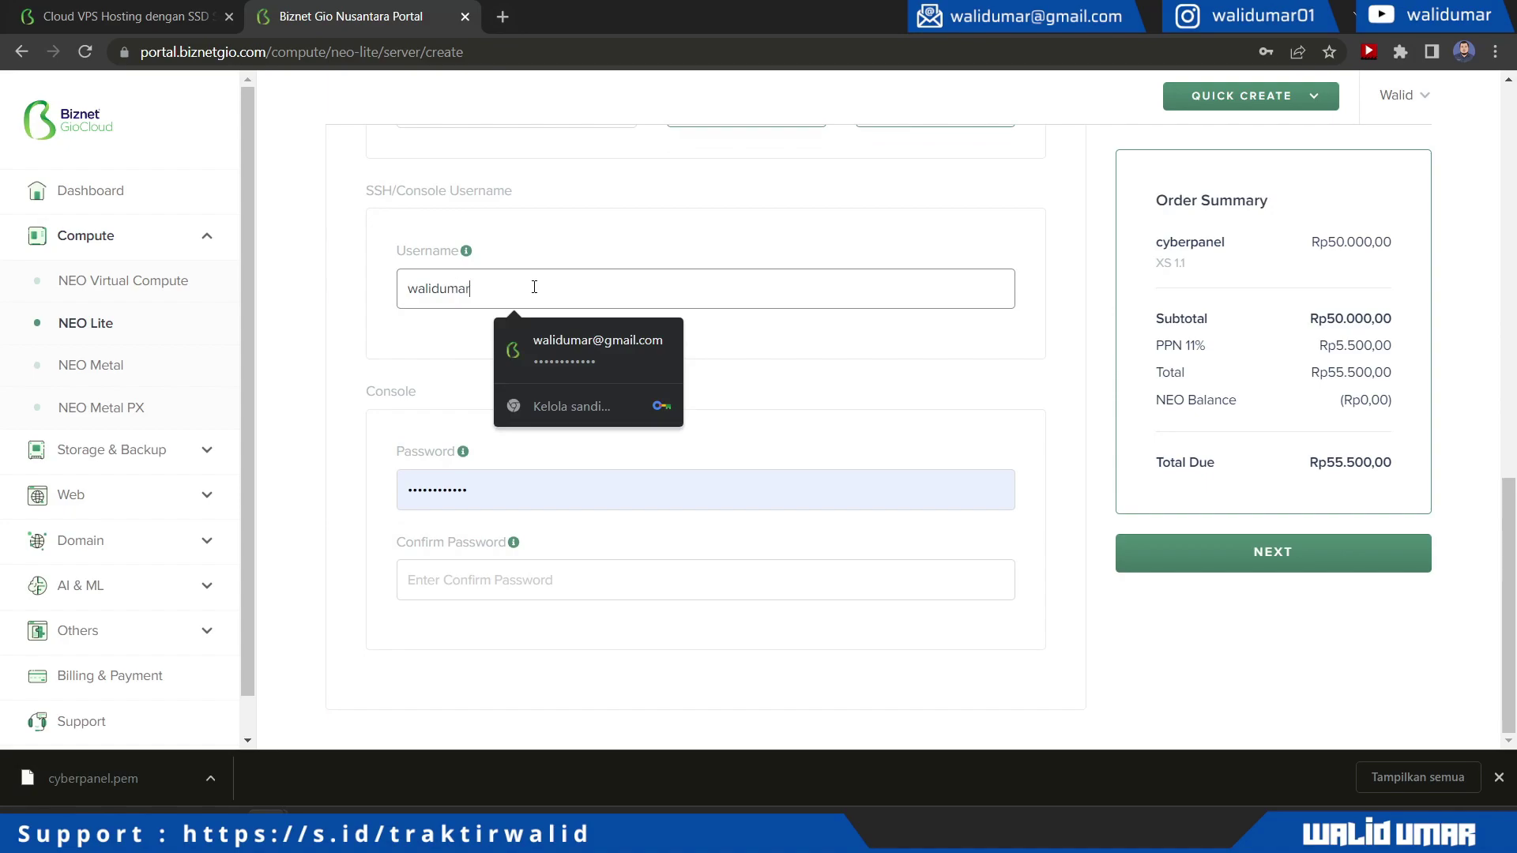
# Enter and confirm the console password, then continue to the payment step
pyautogui.press('Tab')
pyautogui.press('BackSpace')
pyautogui.write('*****')
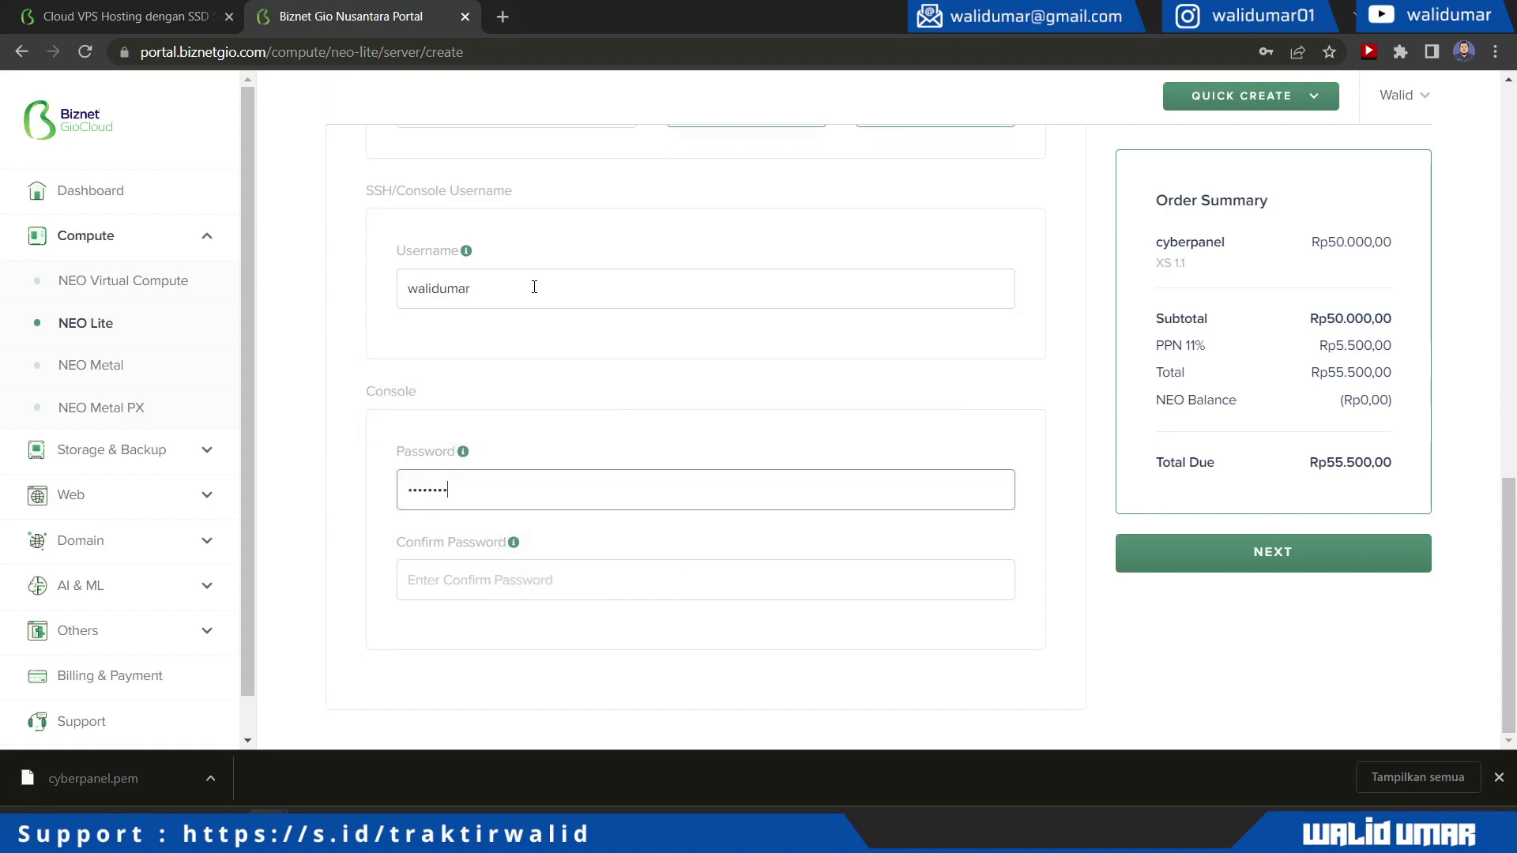
pyautogui.press('Tab')
pyautogui.write('*****')
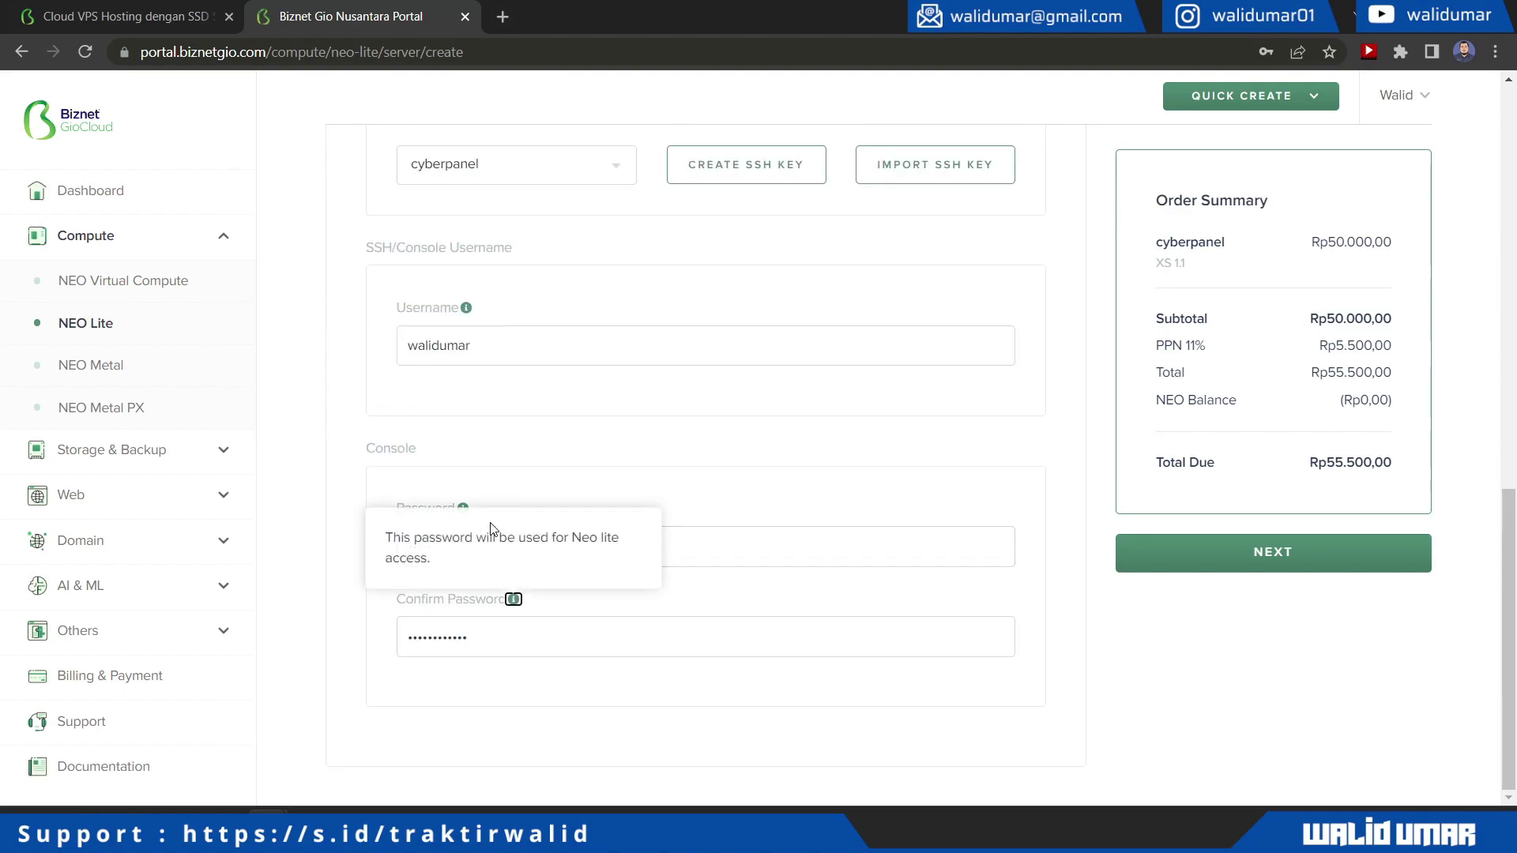
pyautogui.press('Tab')
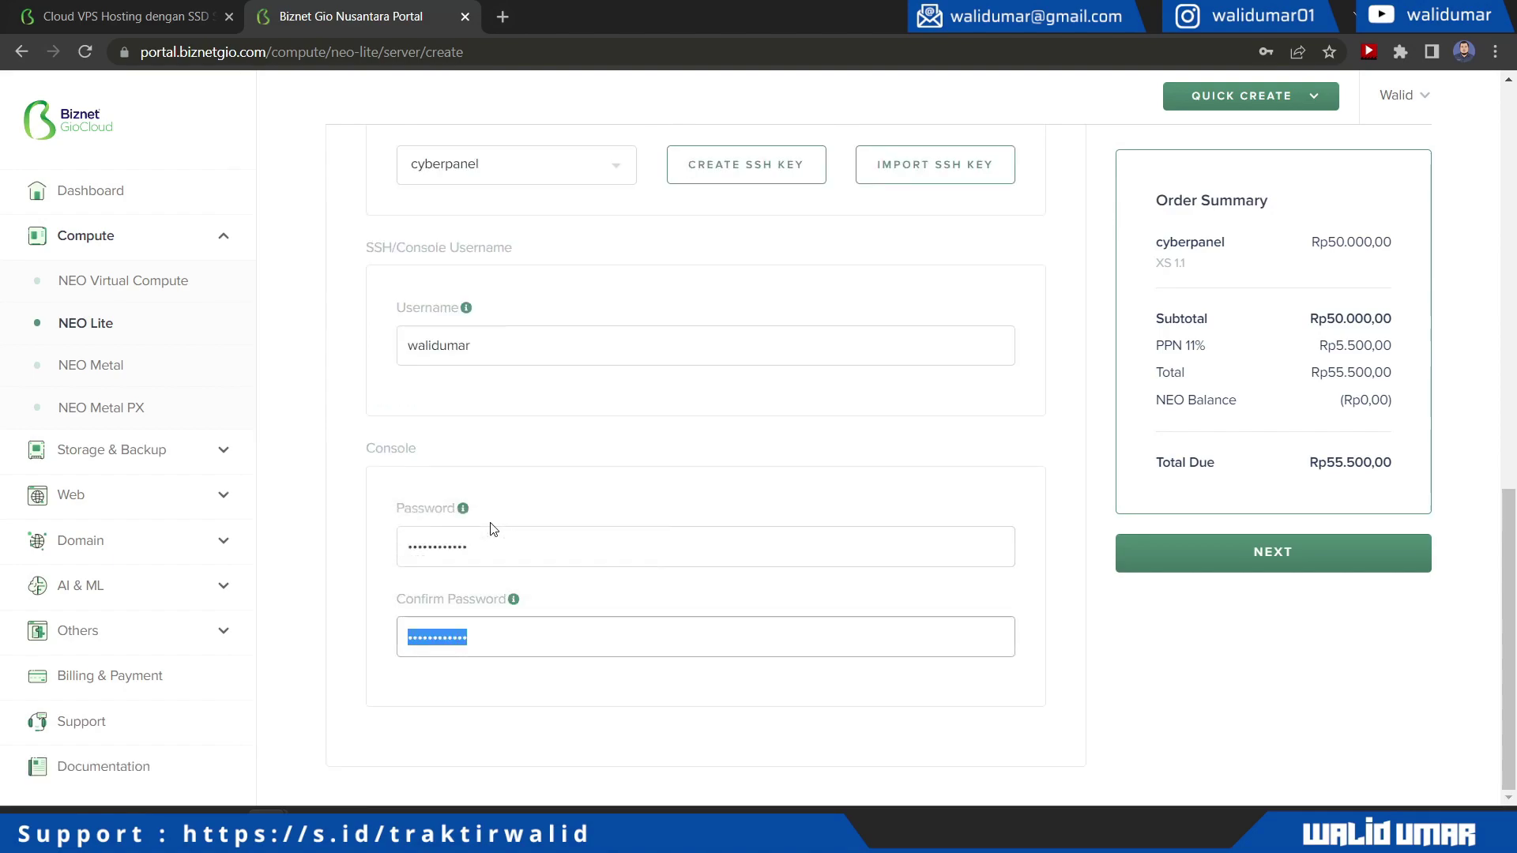
pyautogui.click(538, 524)
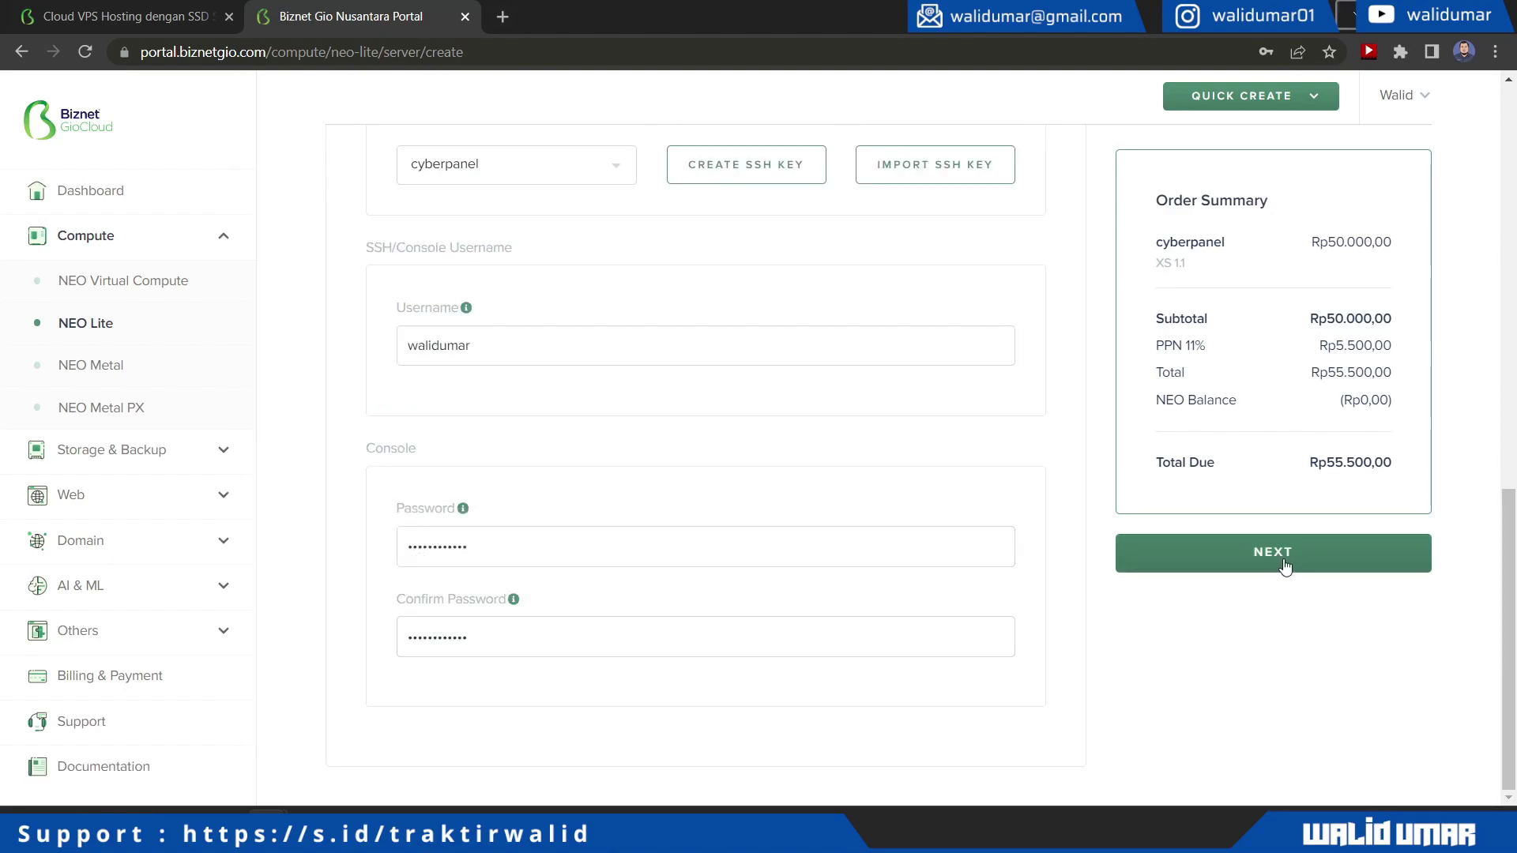
pyautogui.click(1256, 557)
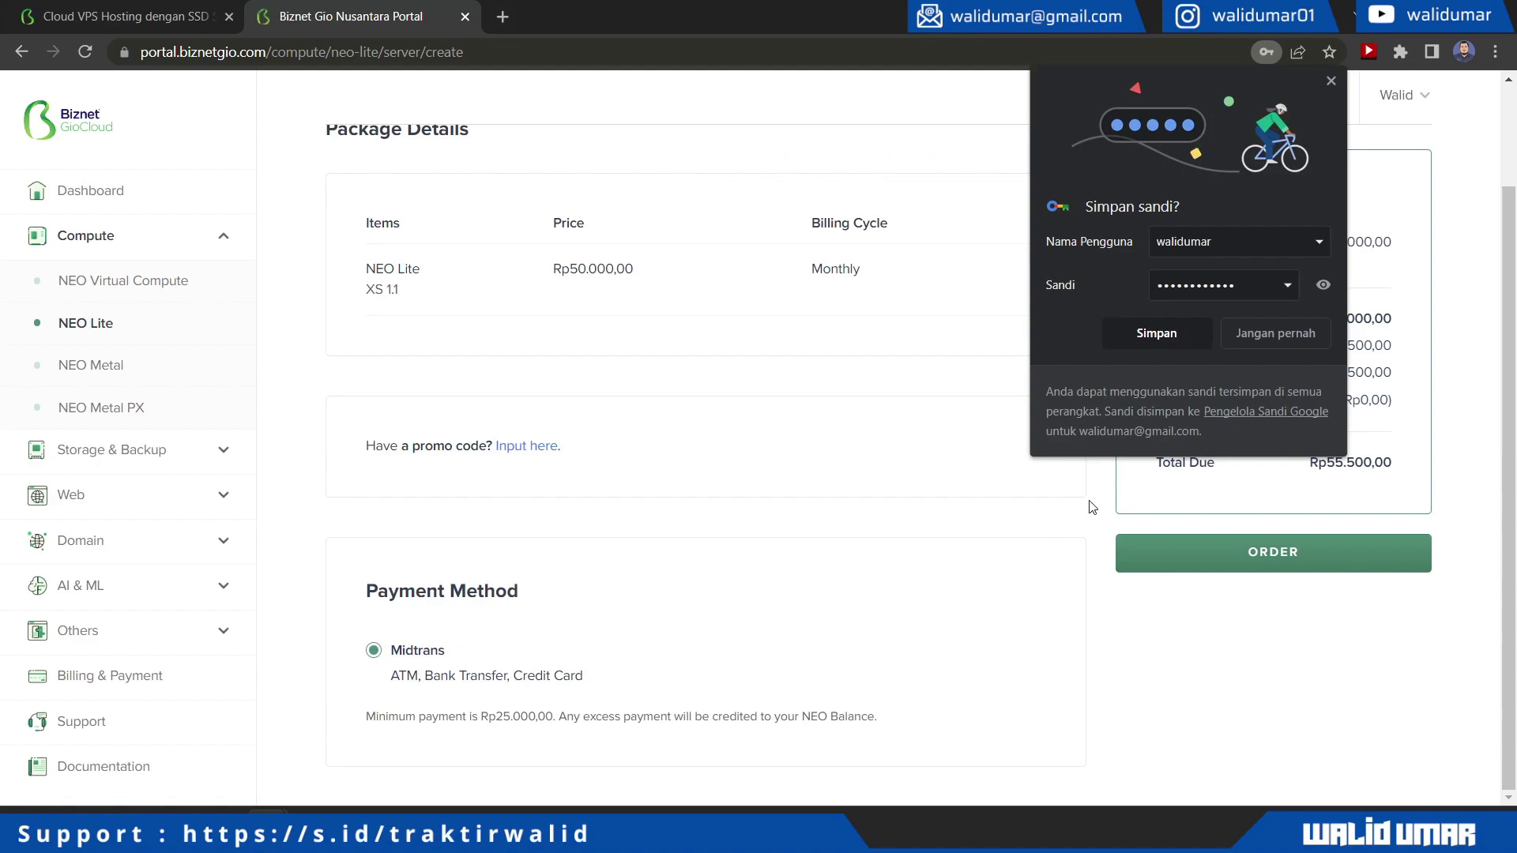
# Apply the promo code to bring the total to Rp0,00 and order the server
pyautogui.click(1158, 332)
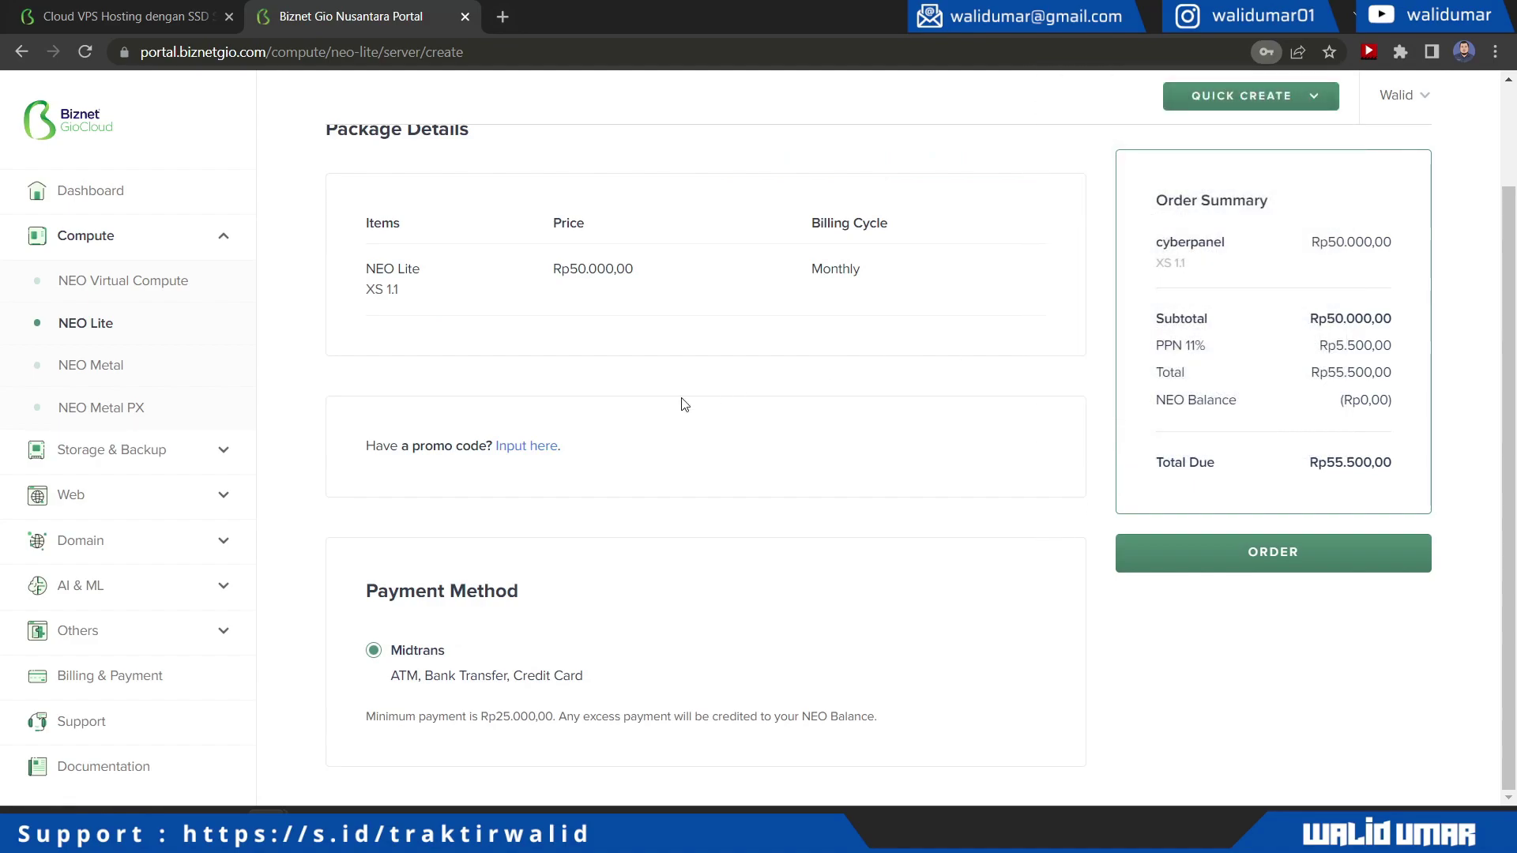
pyautogui.click(521, 448)
pyautogui.click(522, 481)
pyautogui.write('NEOLITEWALID')
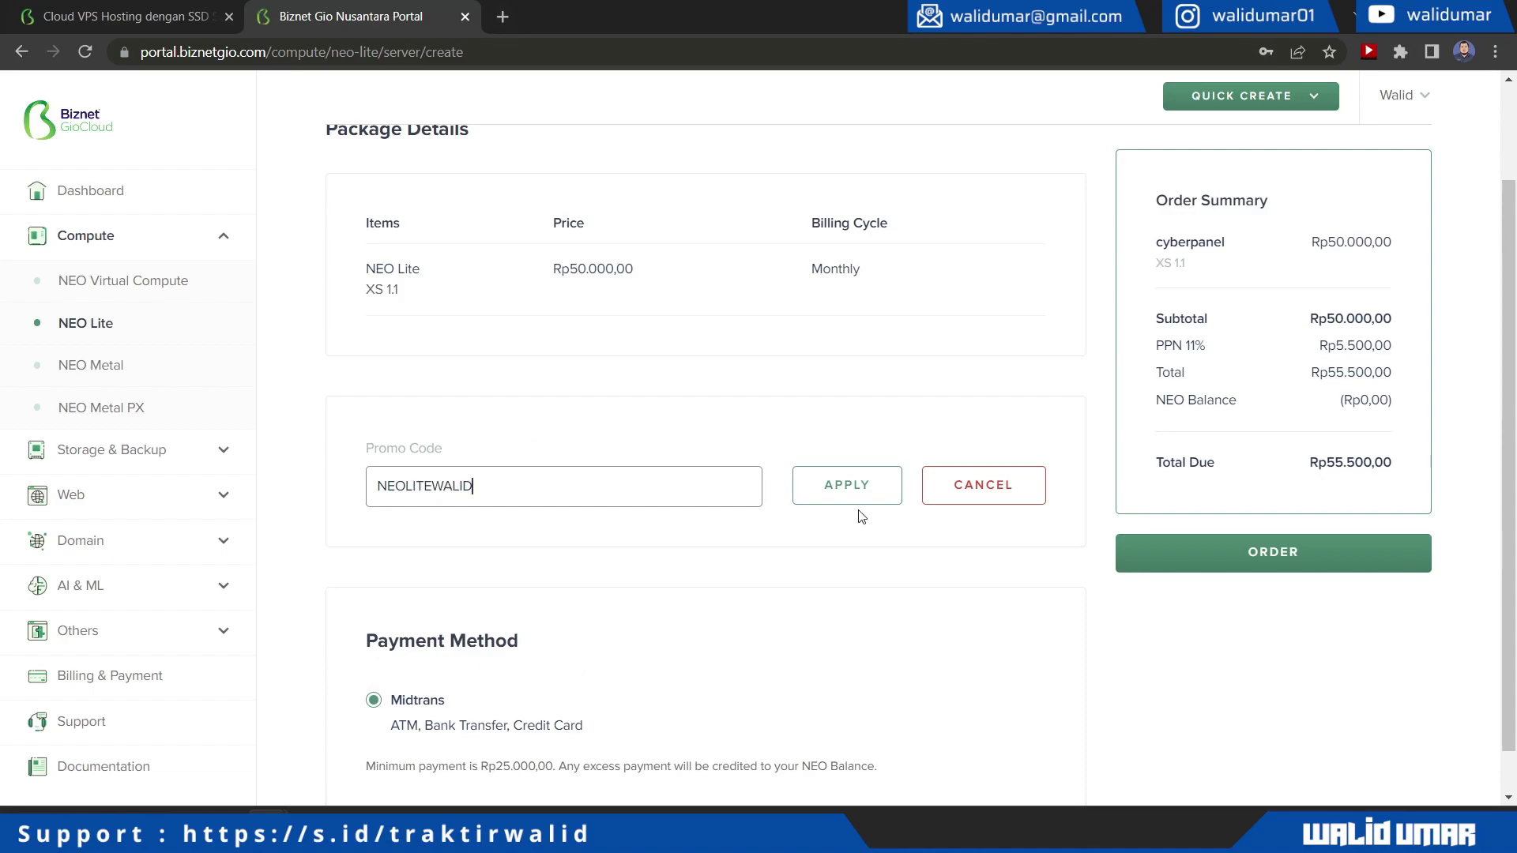
pyautogui.click(858, 496)
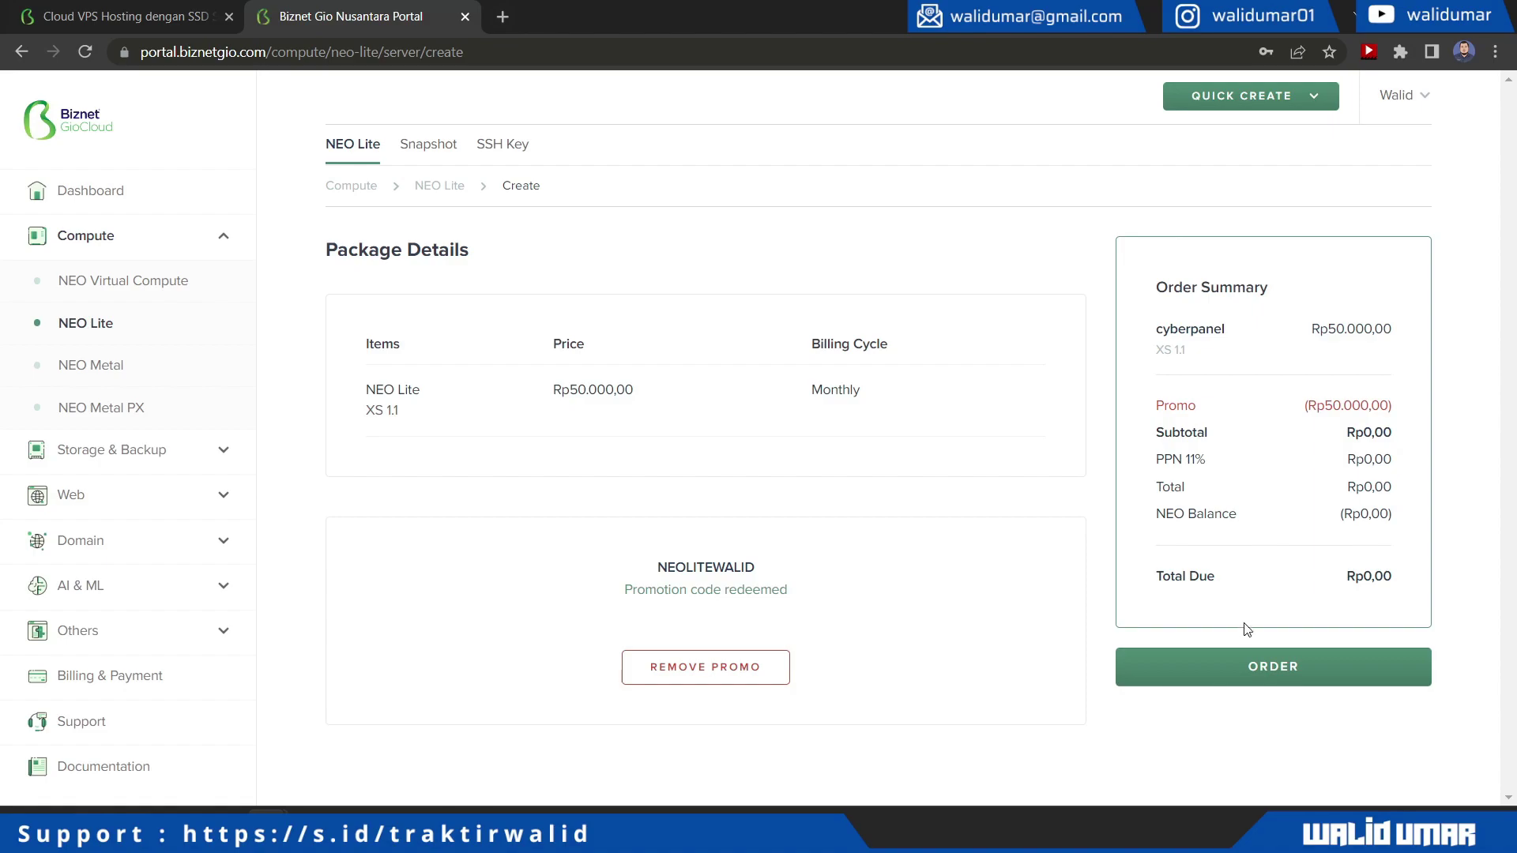
pyautogui.click(1256, 672)
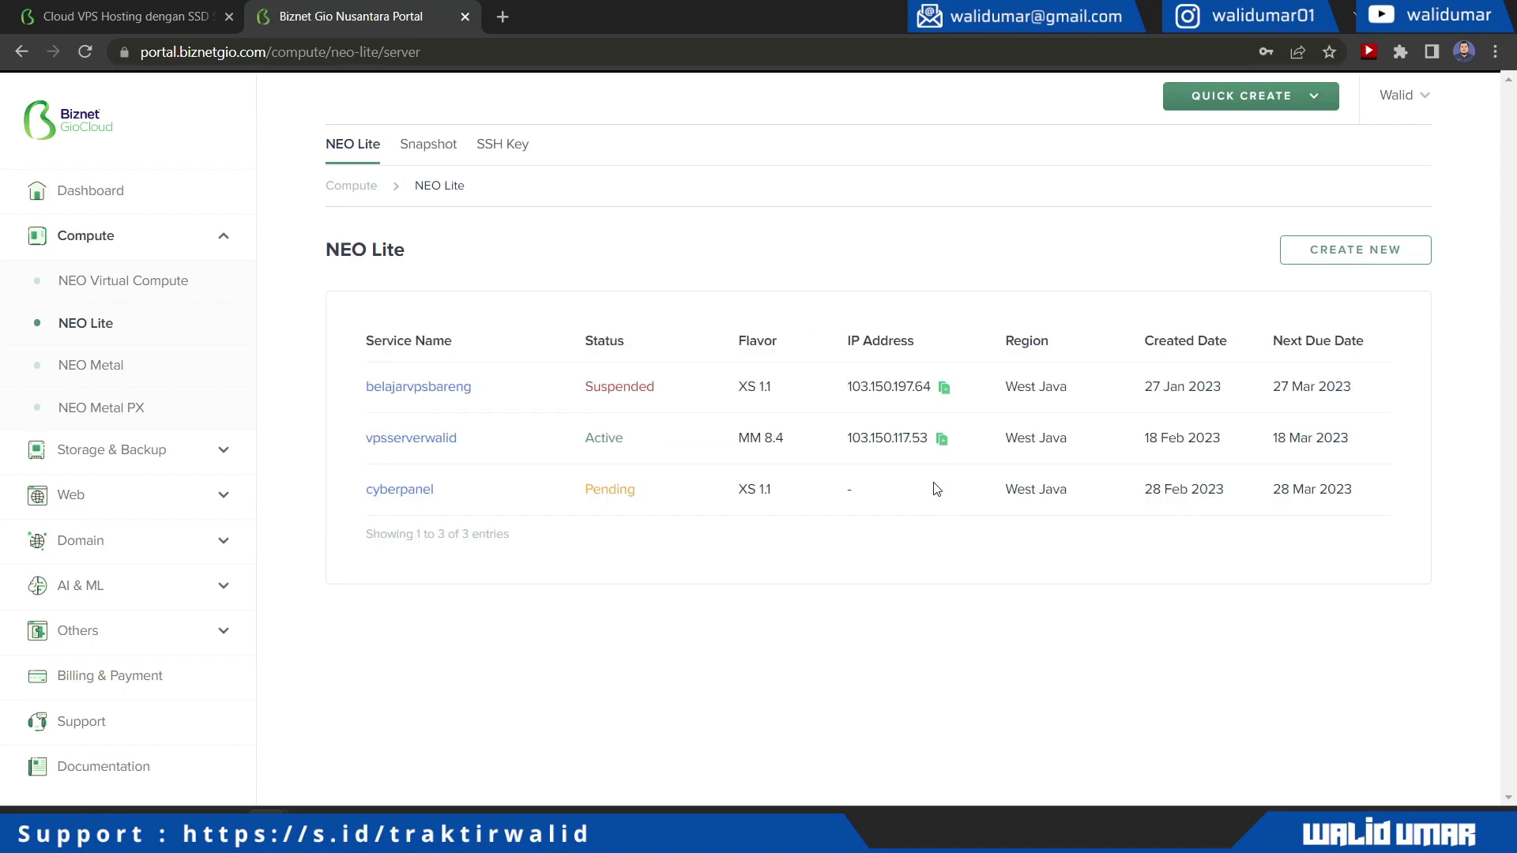
# Open the cyberpanel server's overview and read its public IP under SSH Access
pyautogui.click(397, 490)
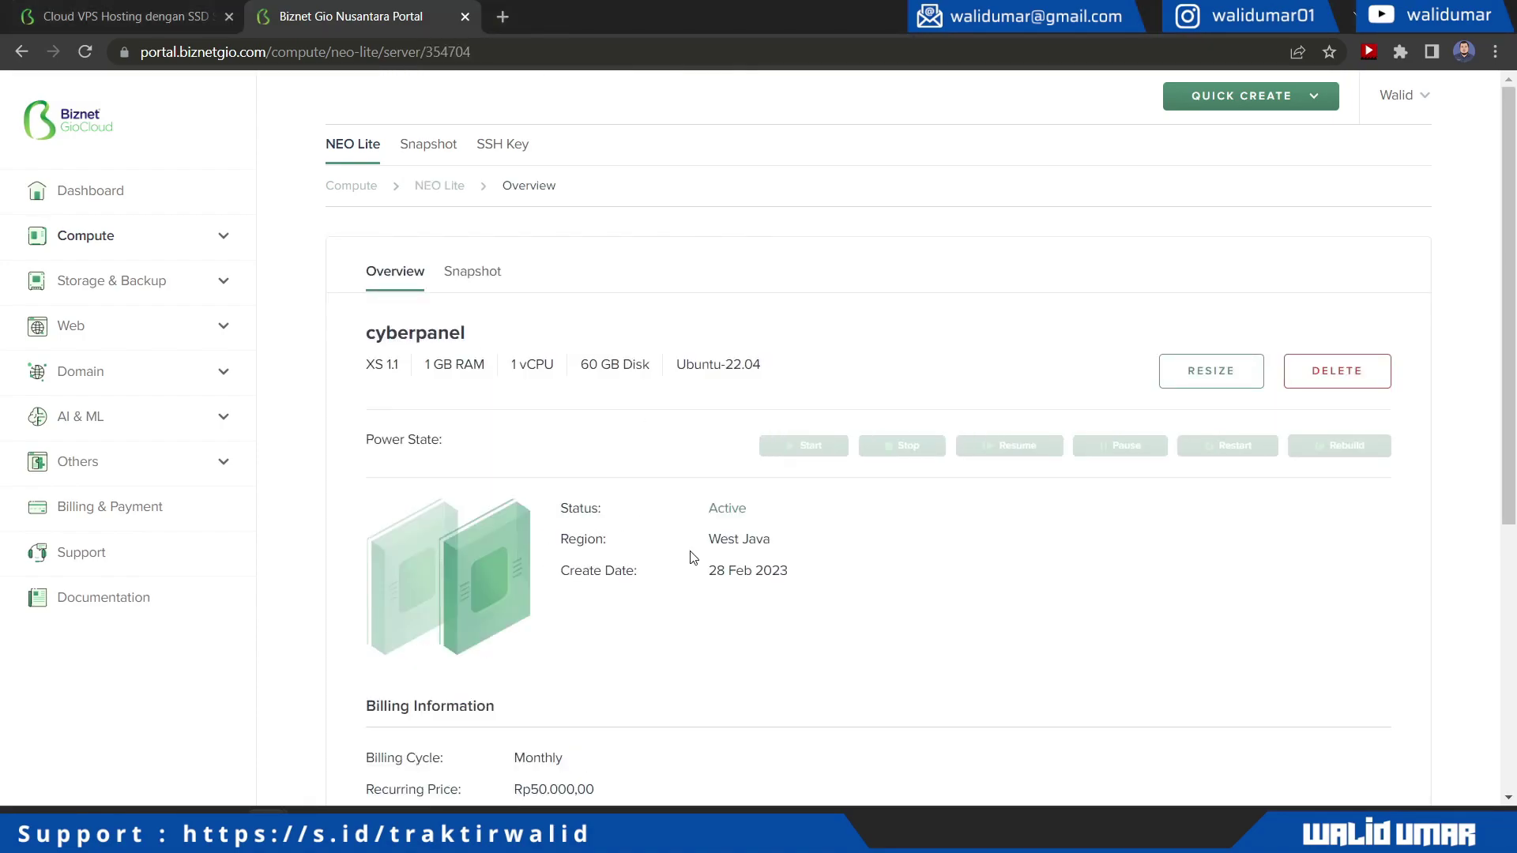
pyautogui.scroll(-3, 691, 557)
pyautogui.scroll(2, 696, 561)
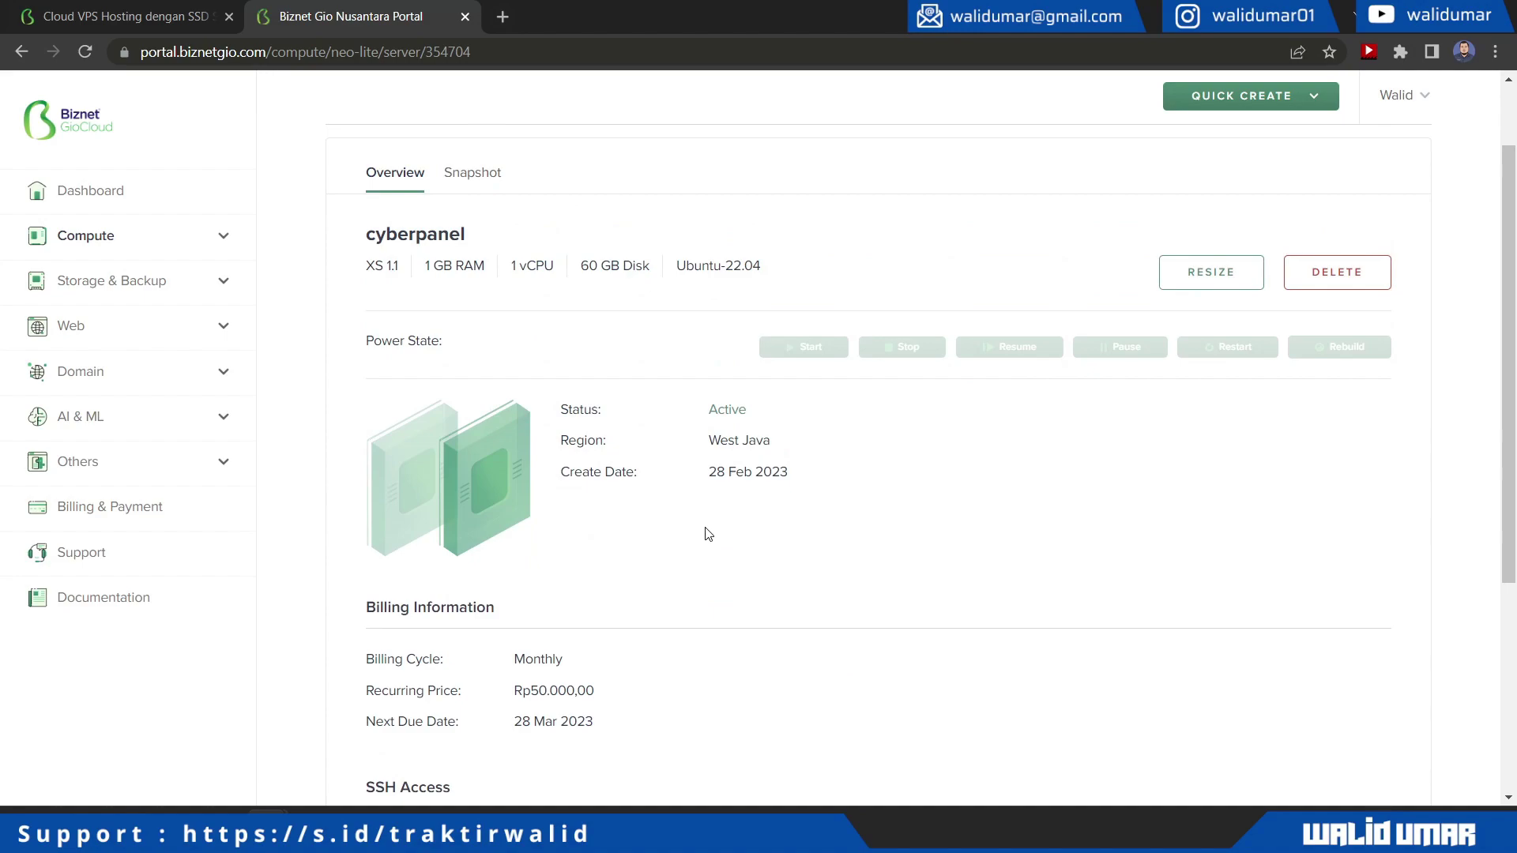
pyautogui.scroll(-2, 708, 534)
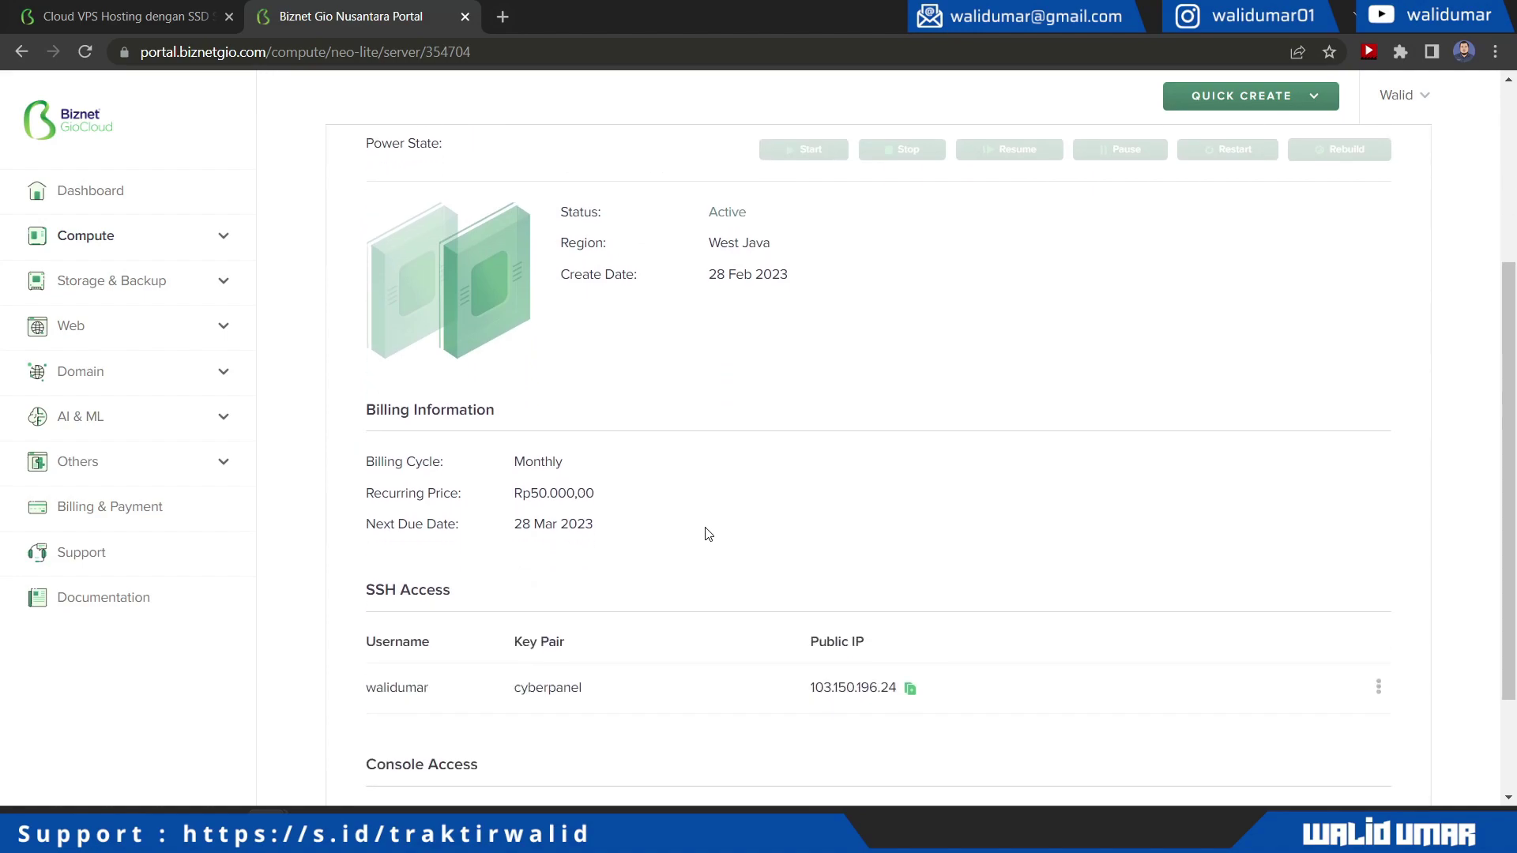
pyautogui.scroll(2, 708, 534)
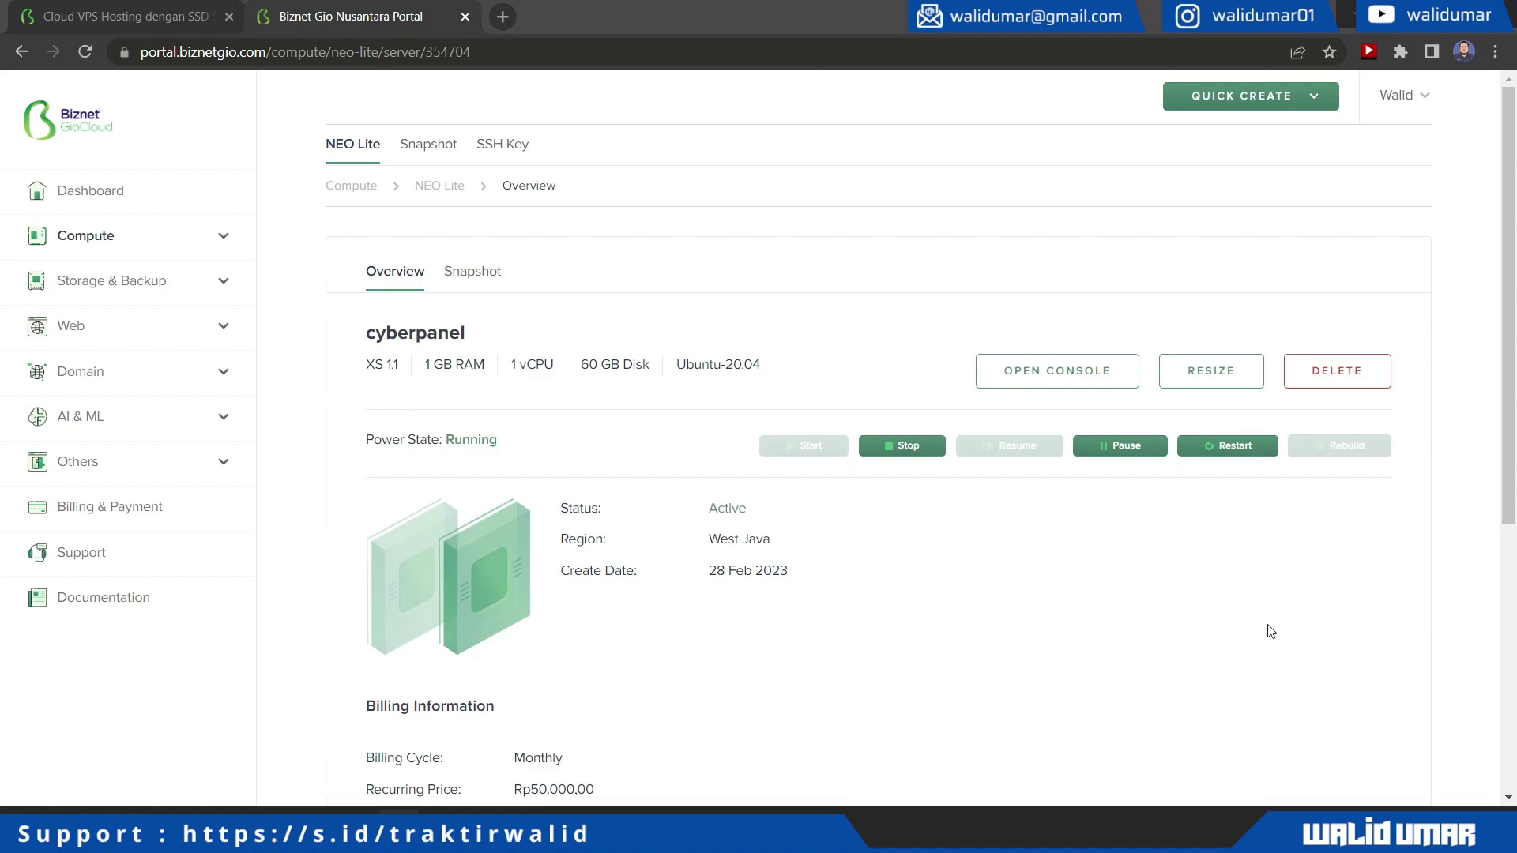
# Switch to the PuTTY session and review the login banner lines
pyautogui.hotkey('alt', 'Tab')
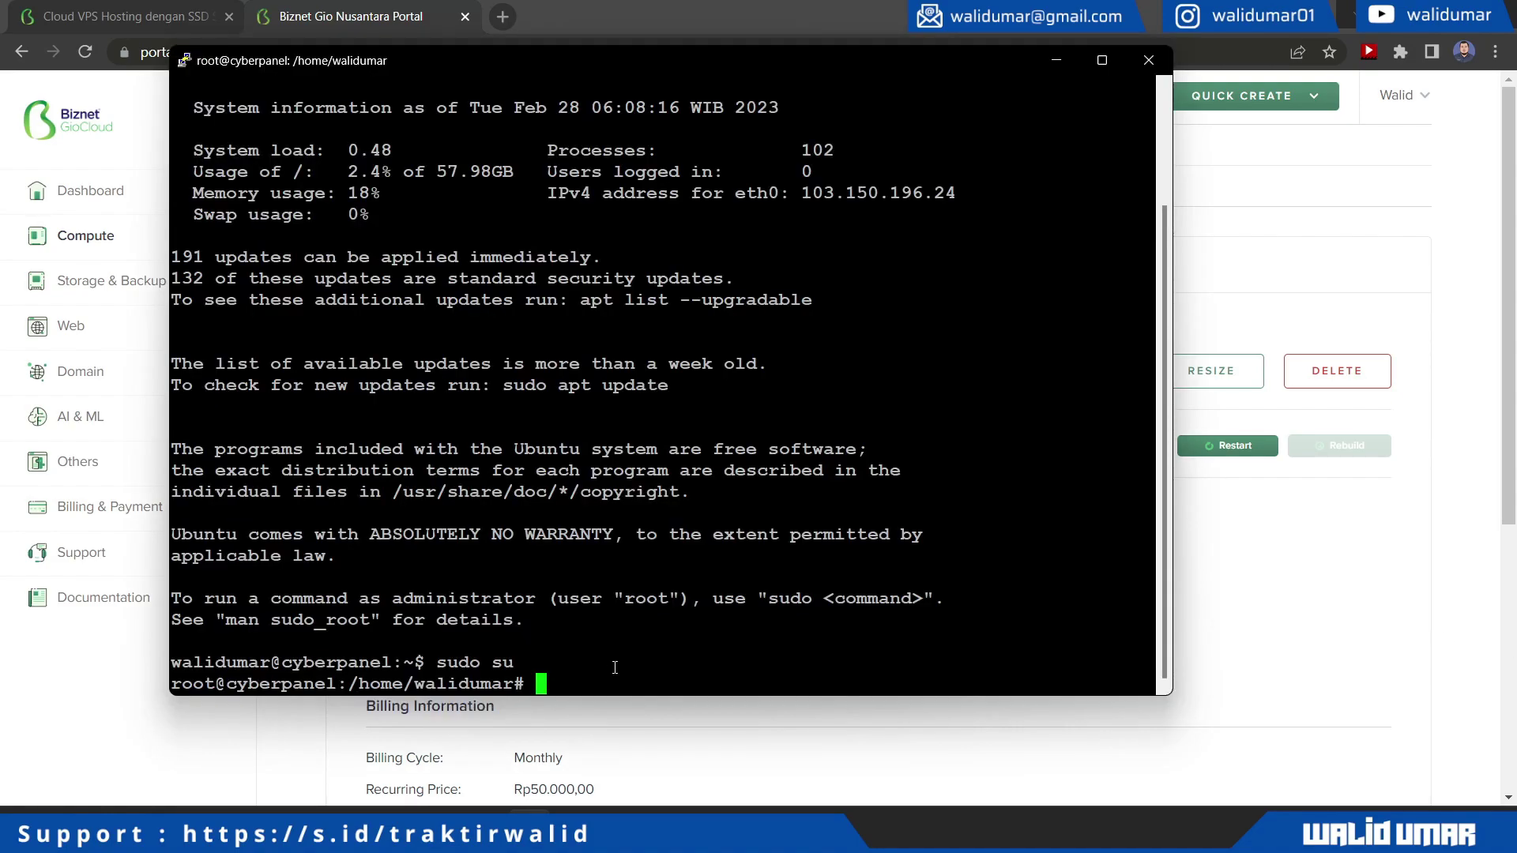
pyautogui.scroll(3, 642, 650)
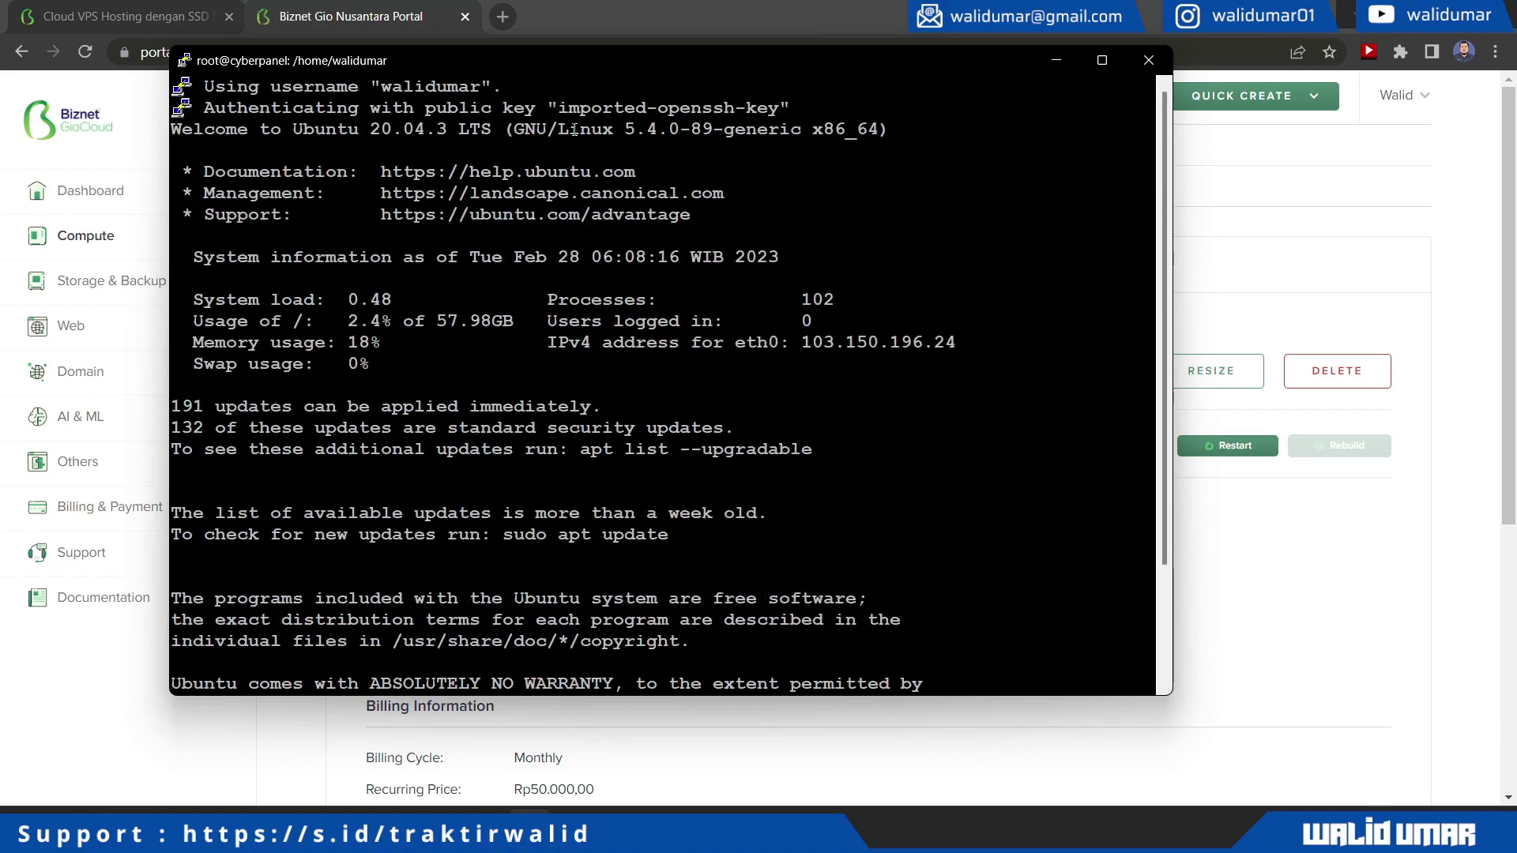
pyautogui.tripleClick(401, 88)
pyautogui.tripleClick(408, 111)
pyautogui.tripleClick(408, 129)
pyautogui.scroll(-3, 682, 533)
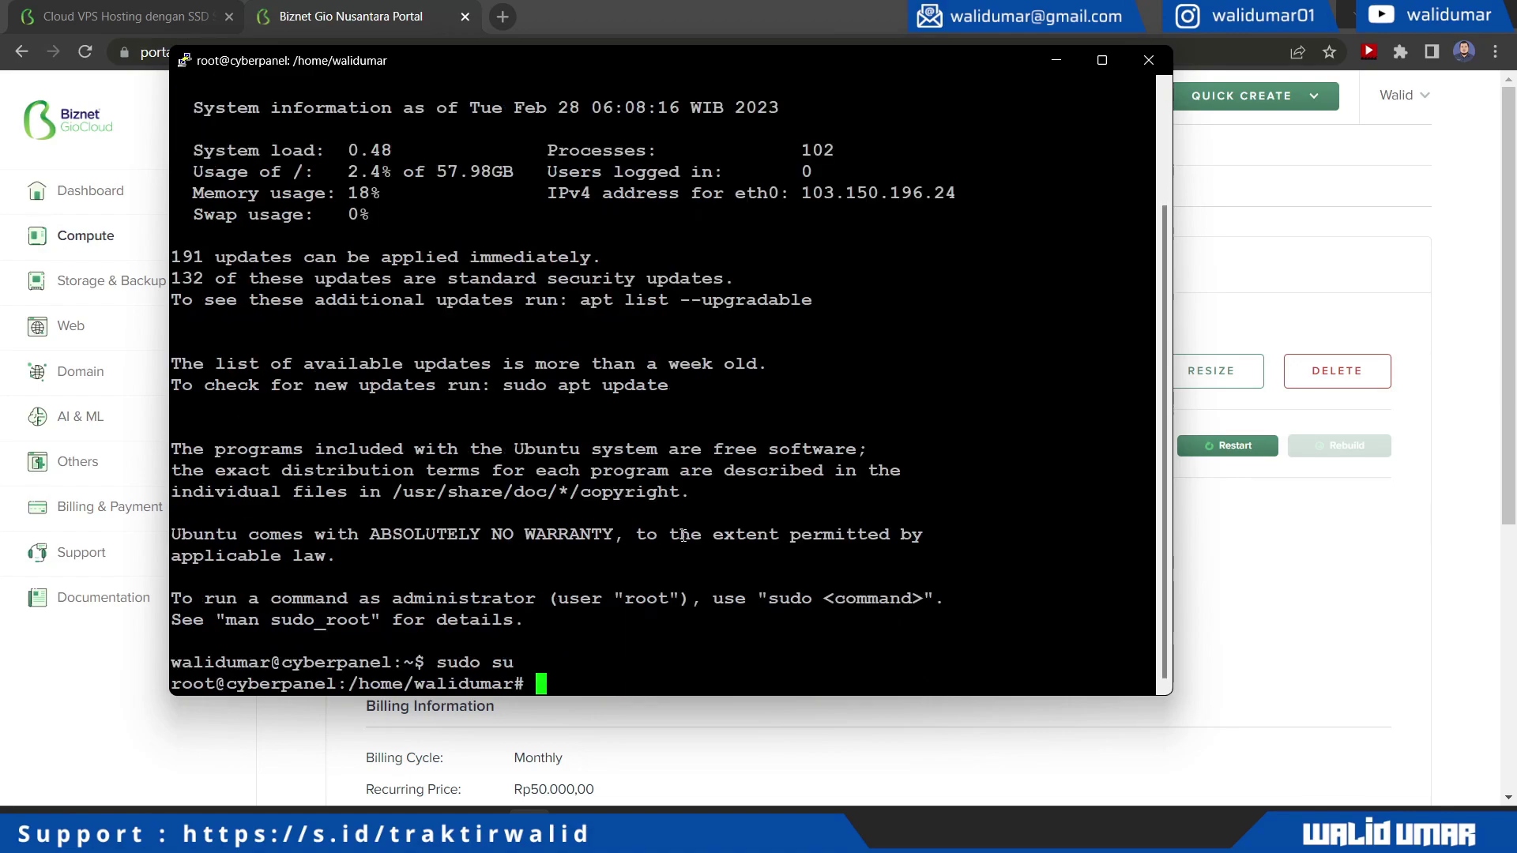
# Ping google.com to confirm connectivity, then run apt update
pyautogui.write('ping google.com')
pyautogui.press('Return')
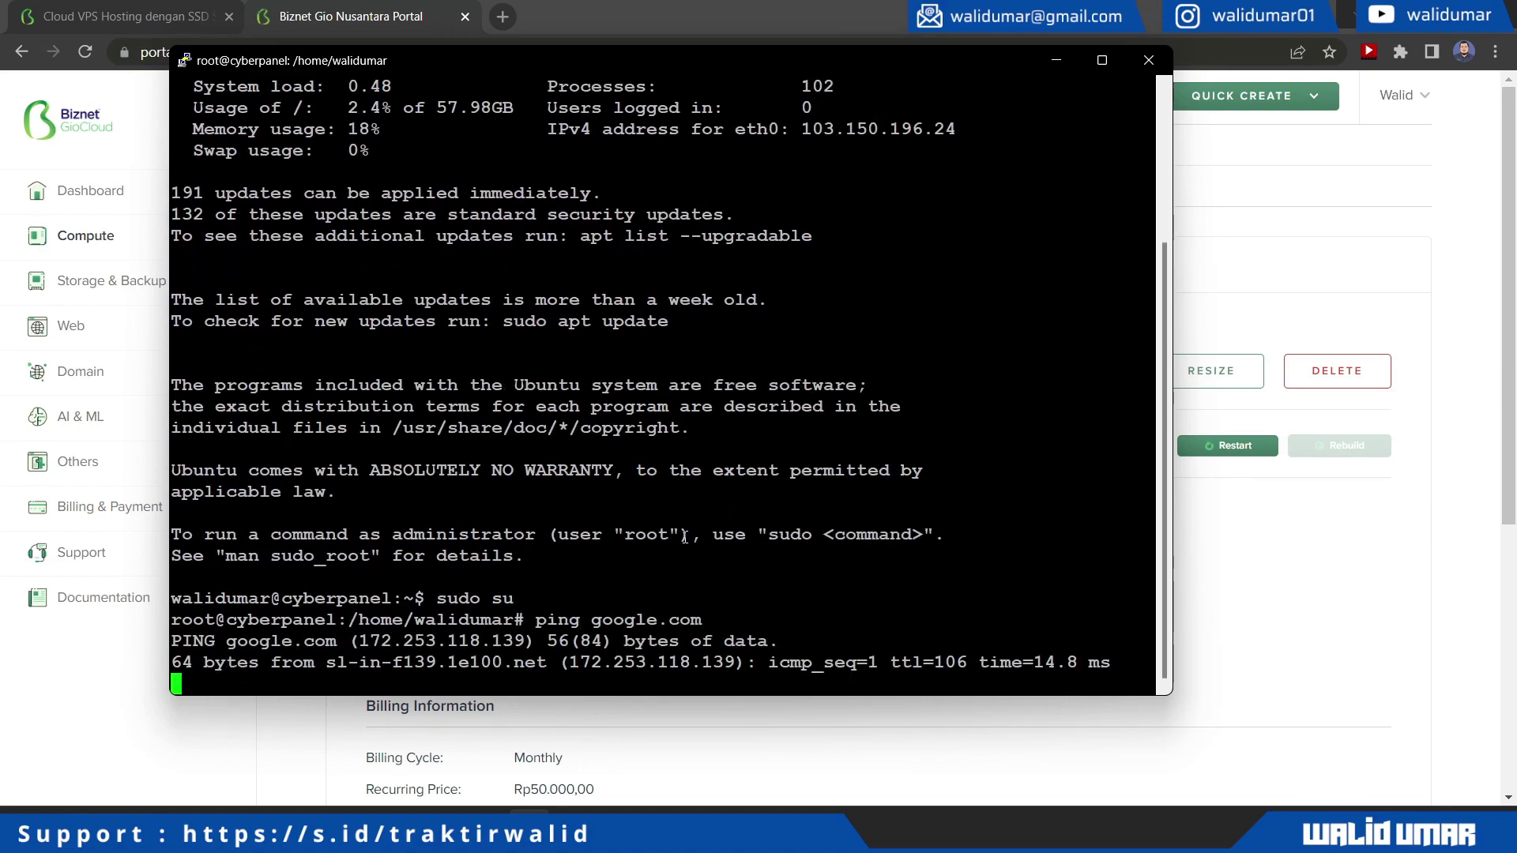
pyautogui.hotkey('ctrl', 'c')
pyautogui.write('ap')
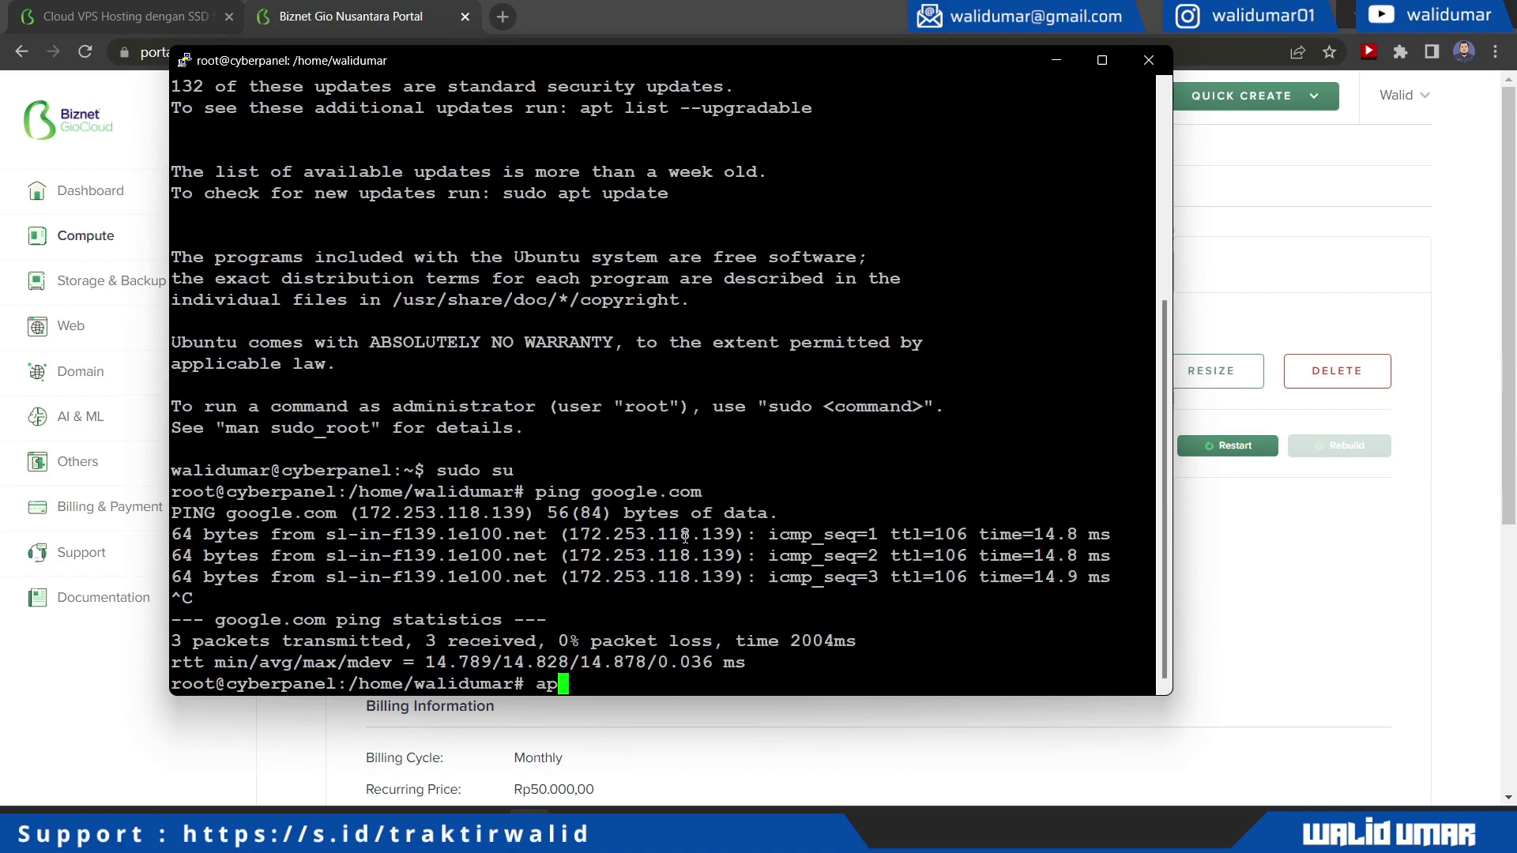
pyautogui.write('t update')
pyautogui.press('Return')
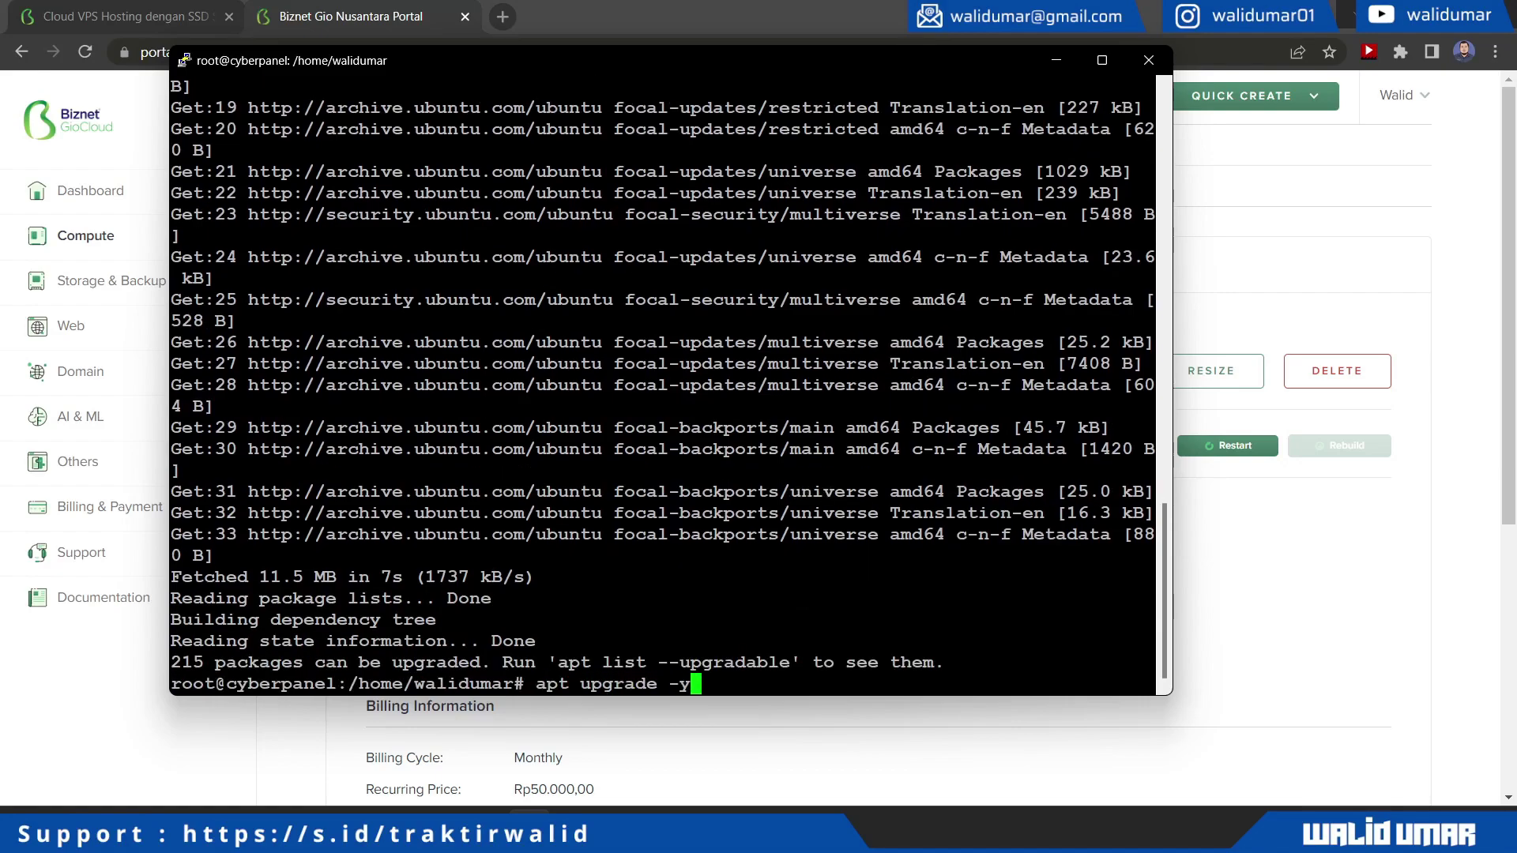
# Run apt upgrade -y to upgrade the 215 pending packages
pyautogui.press('Return')
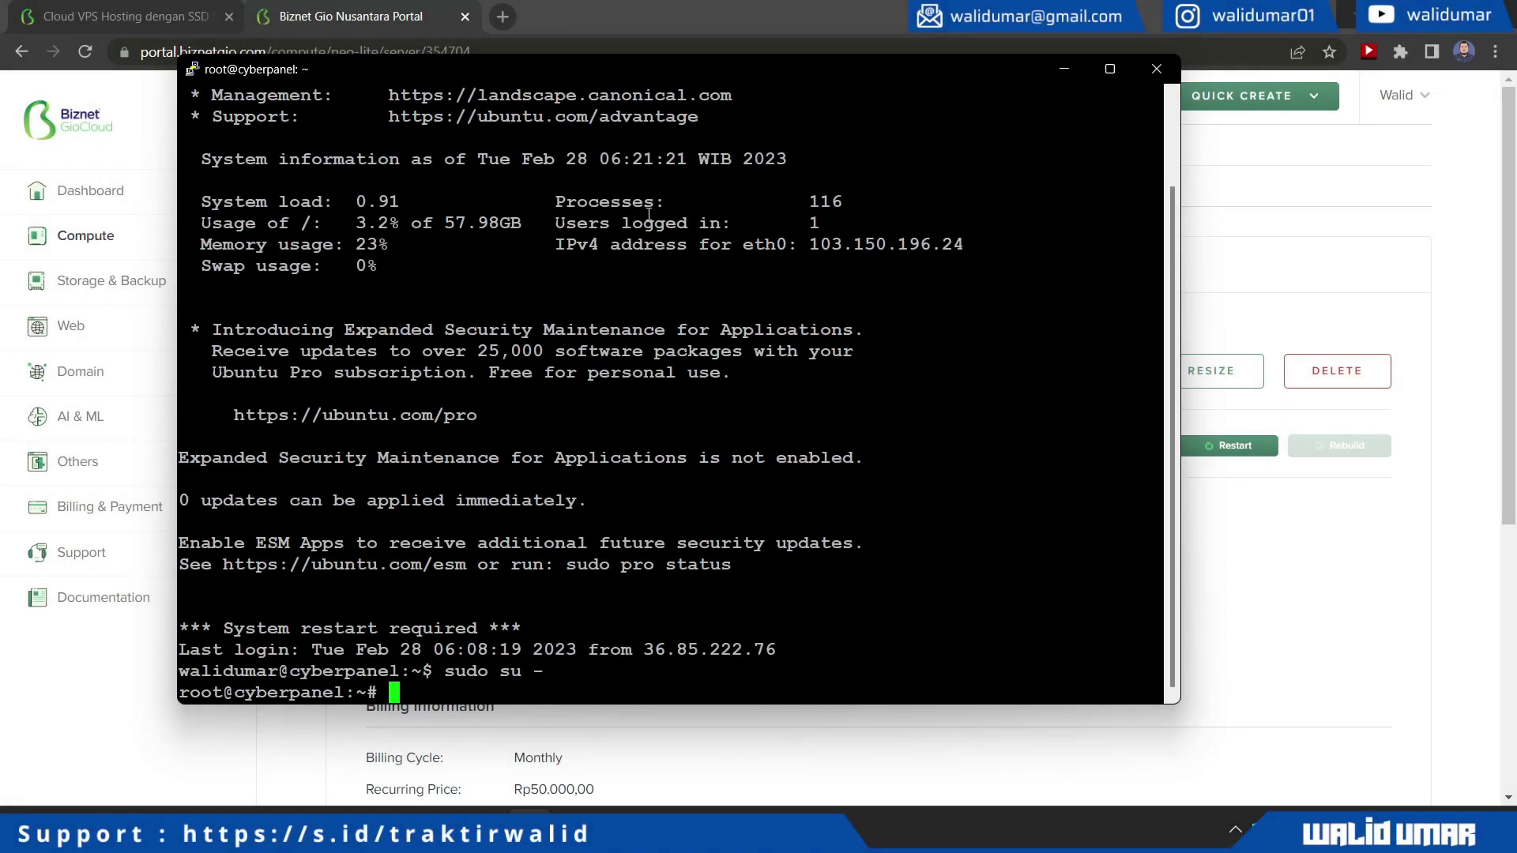
# Run the CyberPanel install script, choosing install (1), OpenLiteSpeed (1) and full installation (Y)
pyautogui.rightClick(647, 213)
pyautogui.press('Return')
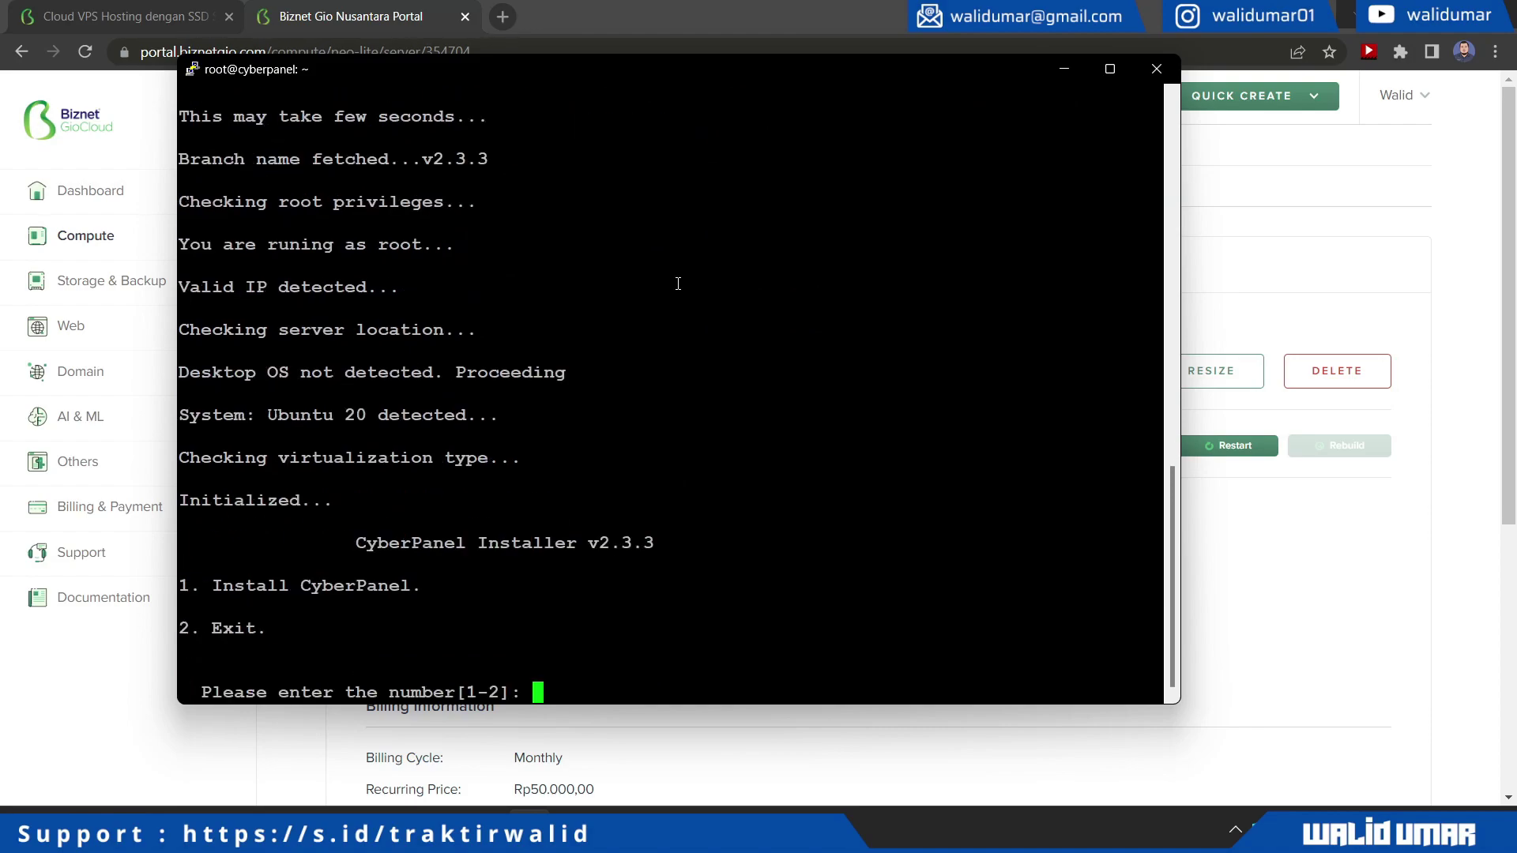
pyautogui.write('1')
pyautogui.press('Return')
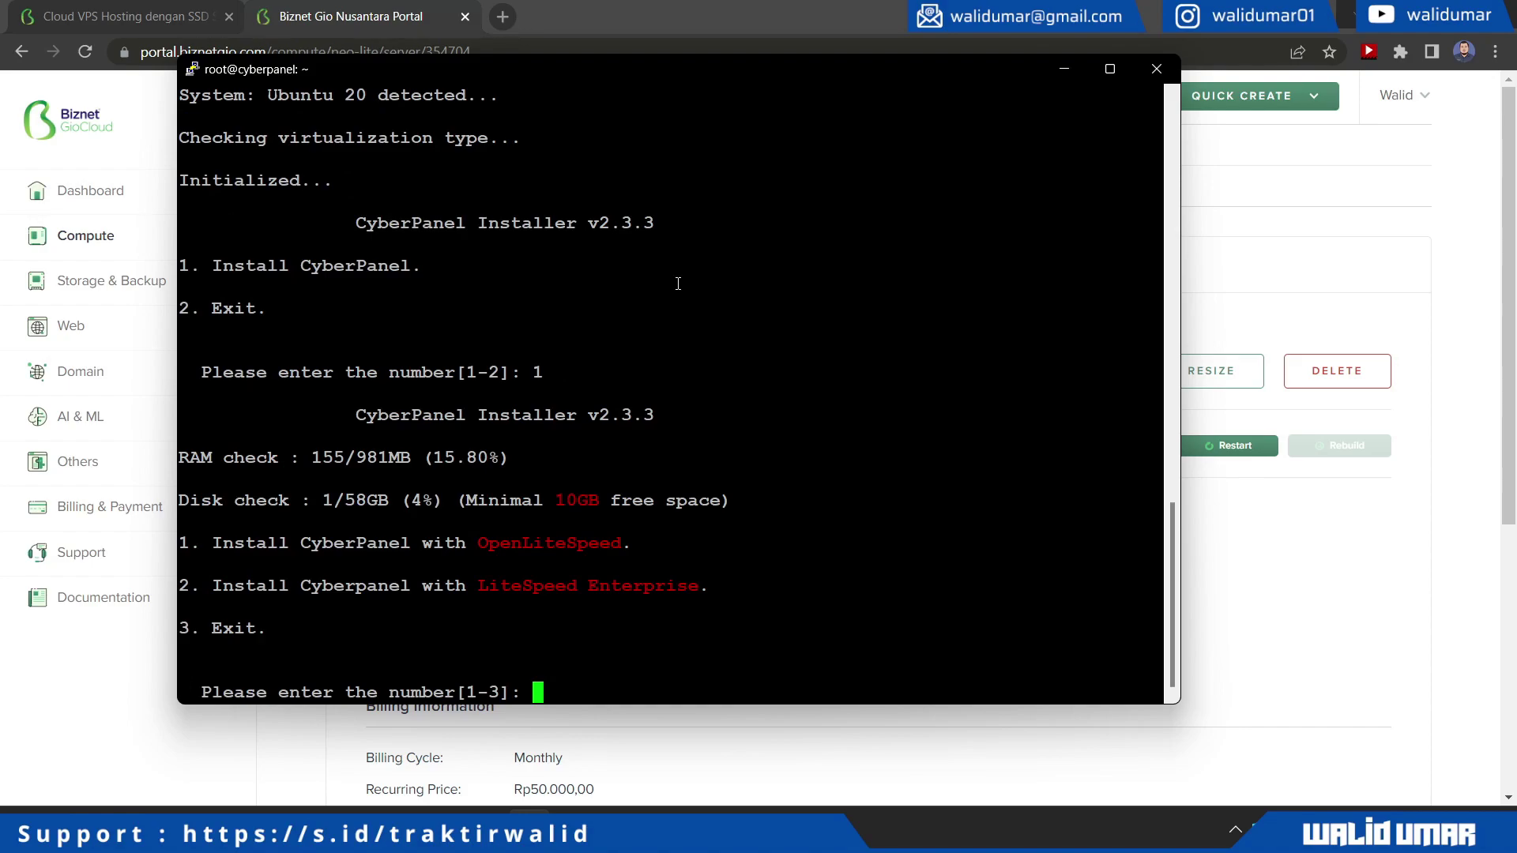
pyautogui.write('1')
pyautogui.press('Return')
pyautogui.write('Y')
pyautogui.press('Return')
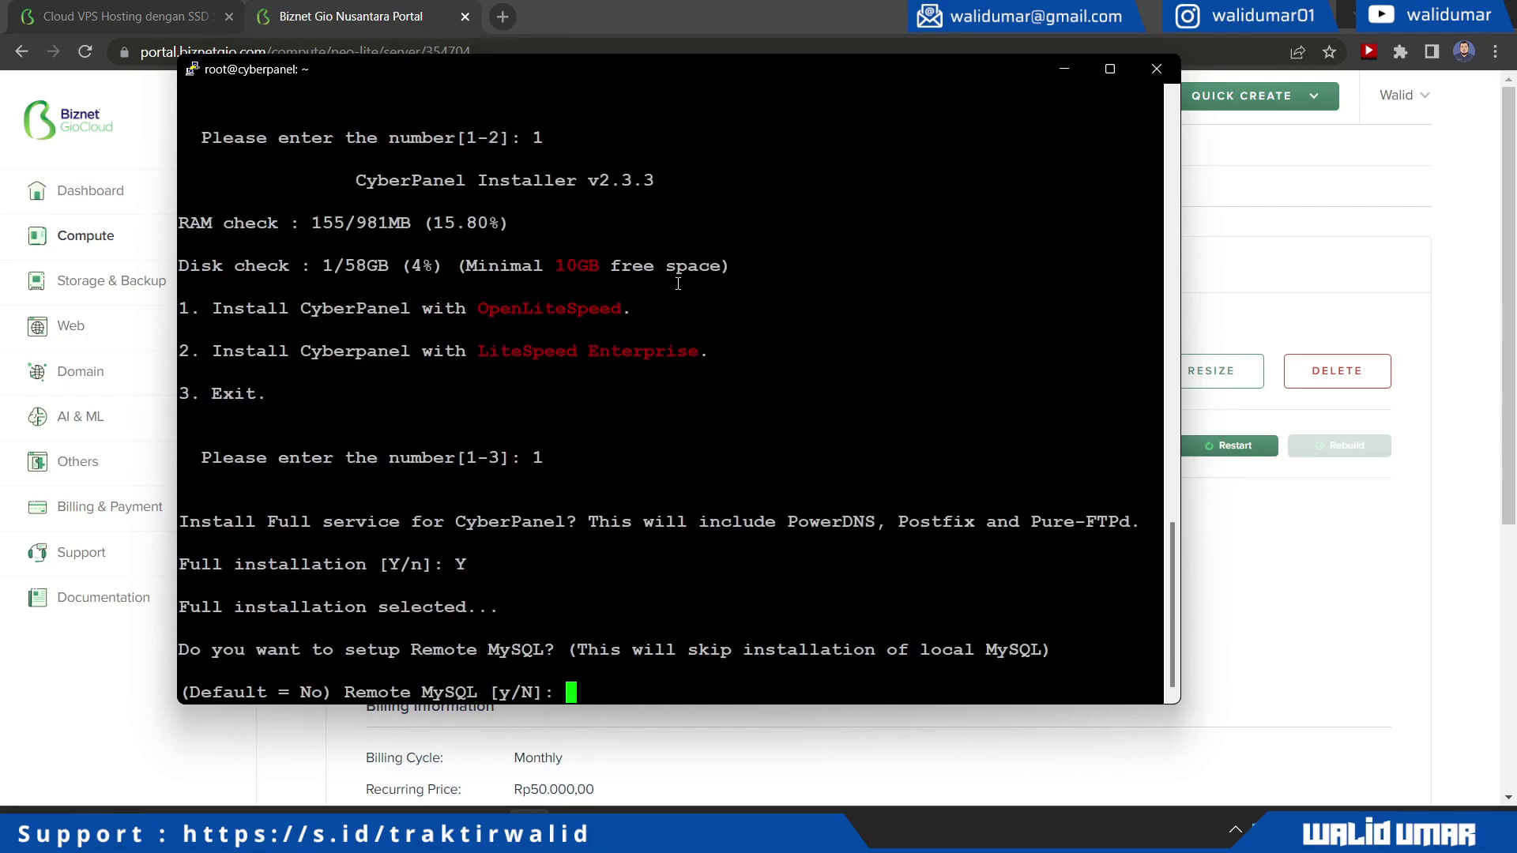
# Answer the remote MySQL prompts with defaults and set a custom admin password (s)
pyautogui.write('y')
pyautogui.press('Return')
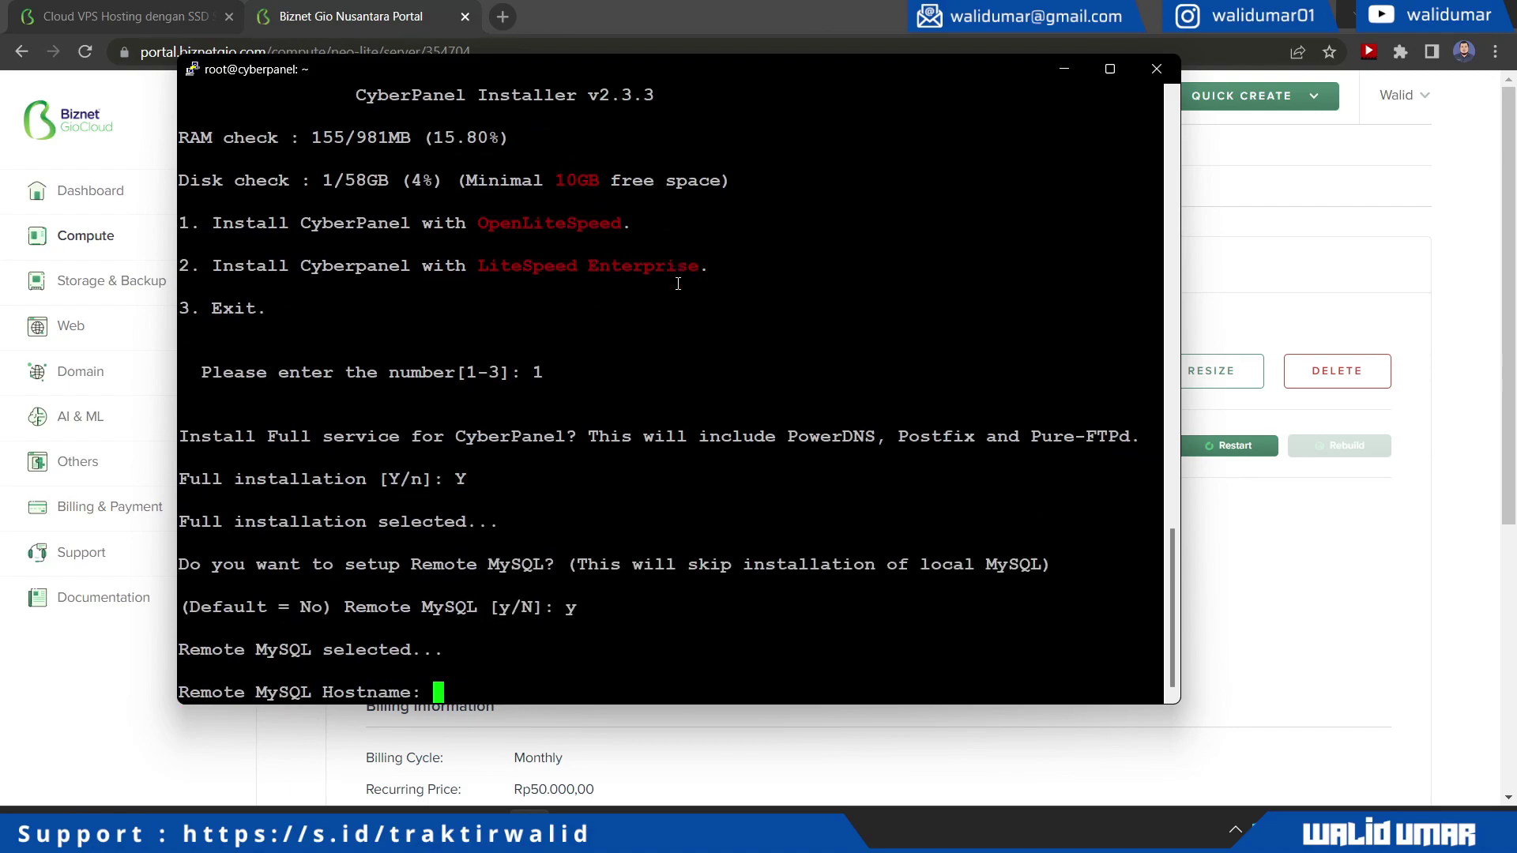
pyautogui.press('Return')
pyautogui.press('Return')
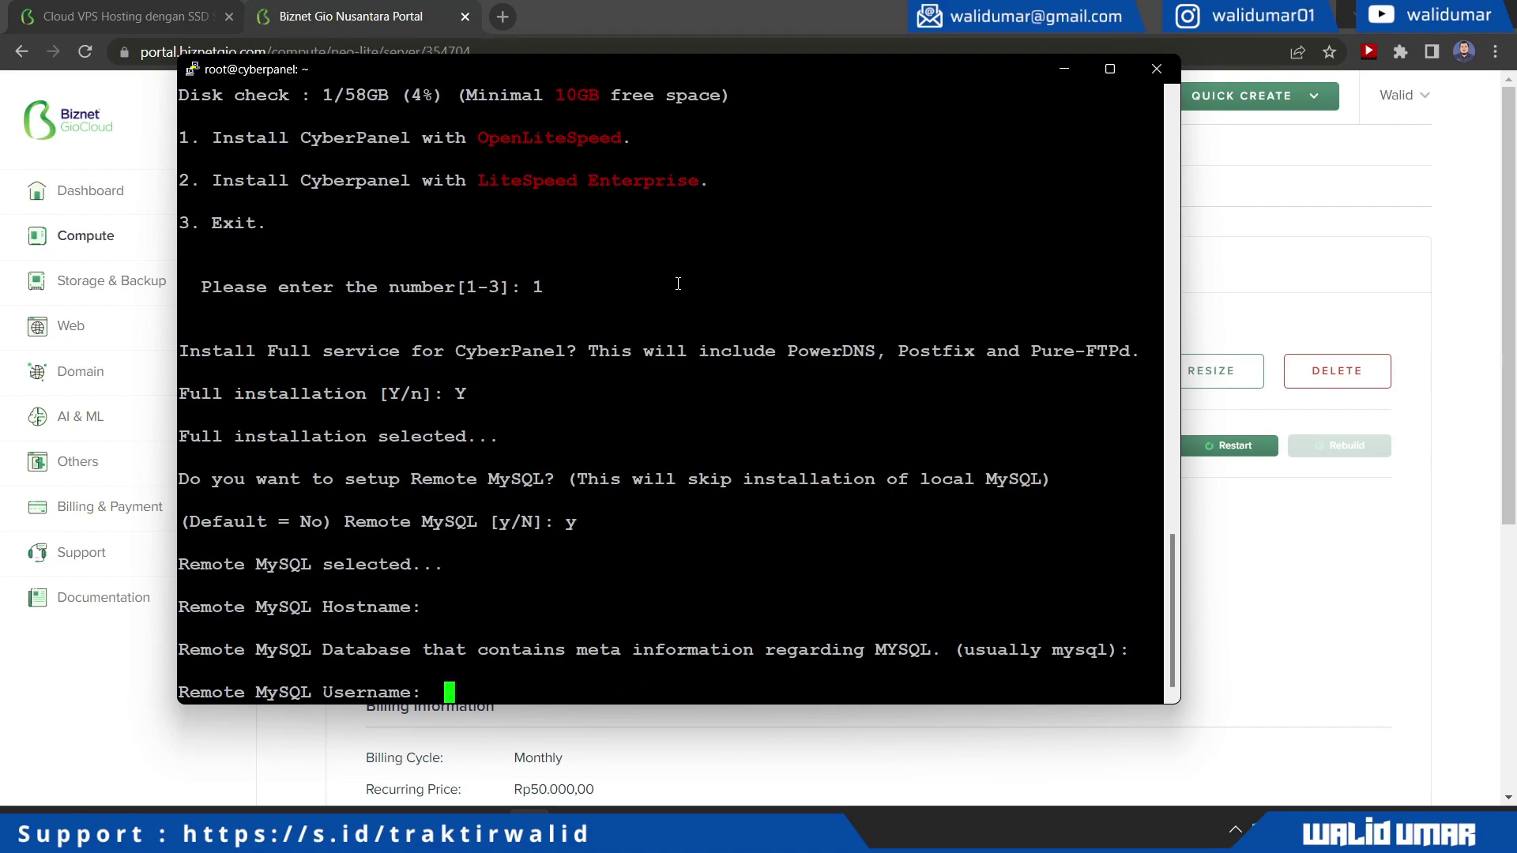
pyautogui.press('Return')
pyautogui.press('Return')
pyautogui.press('Return')
pyautogui.press('Return')
pyautogui.write('s')
pyautogui.press('Return')
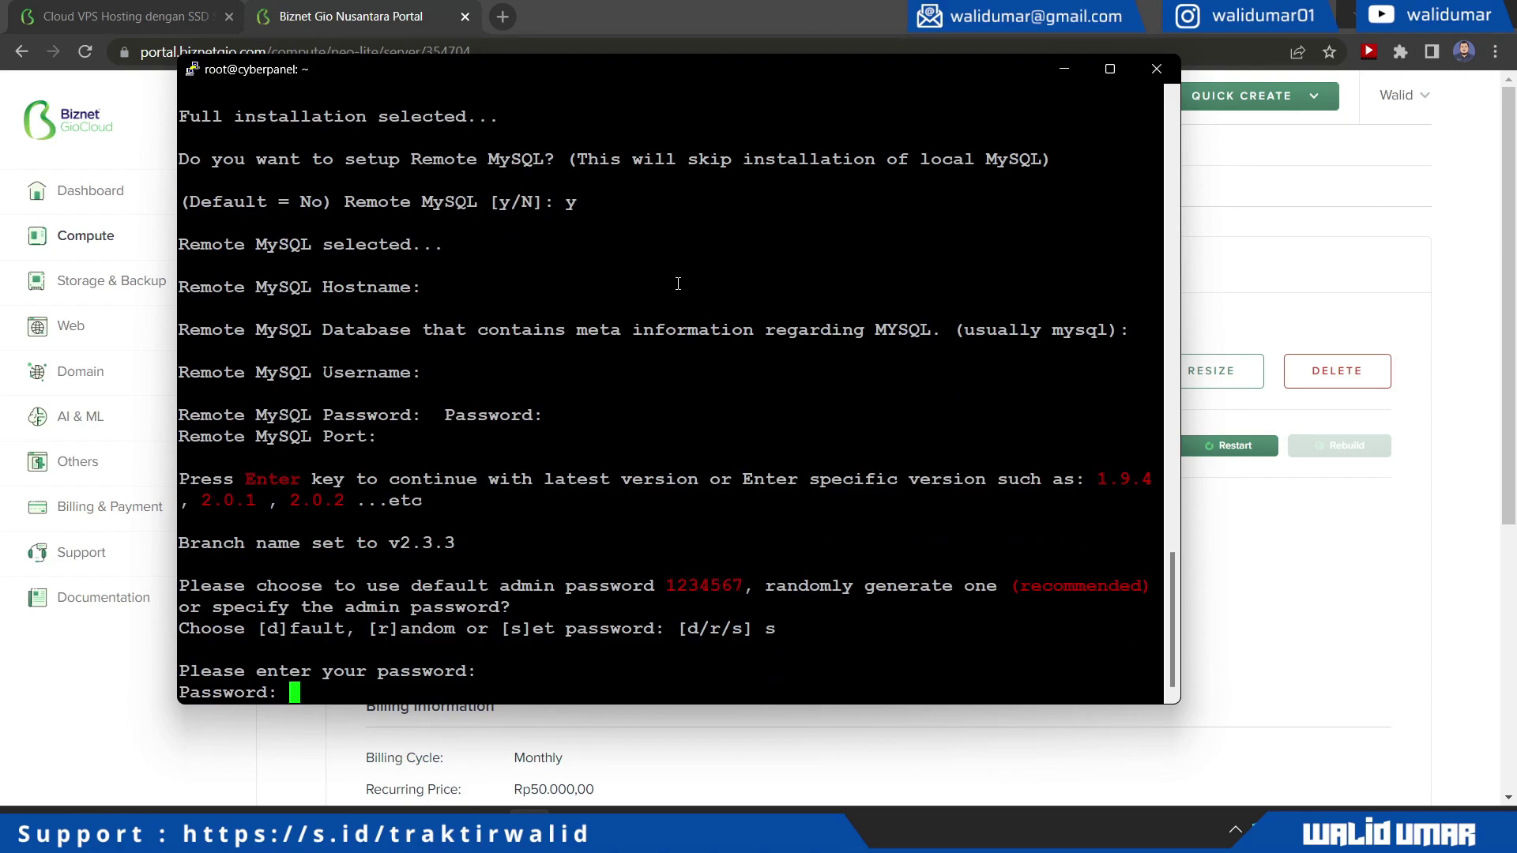
pyautogui.press('Return')
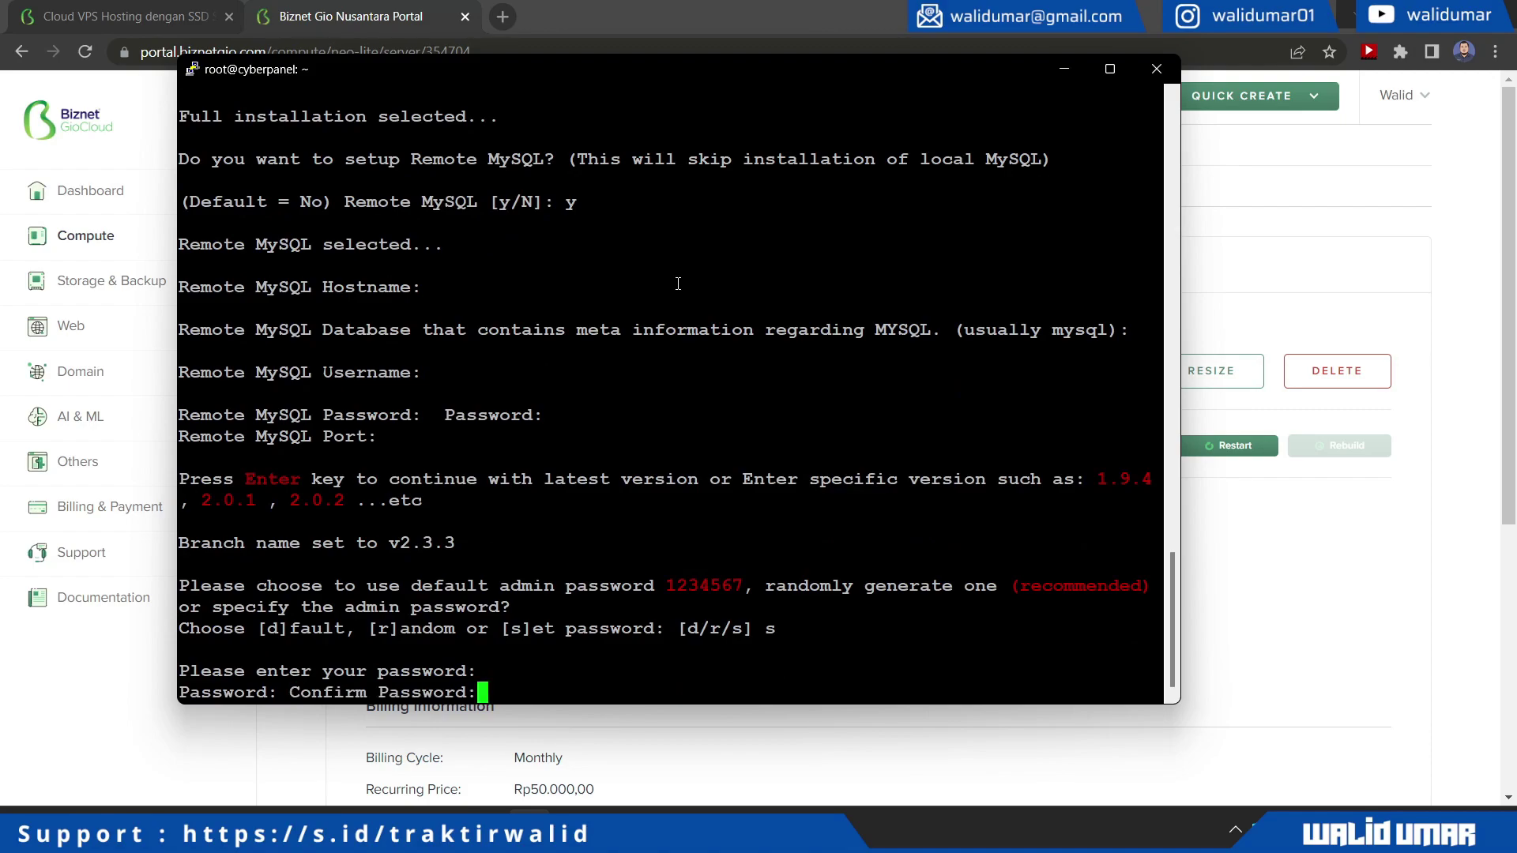
pyautogui.press('Return')
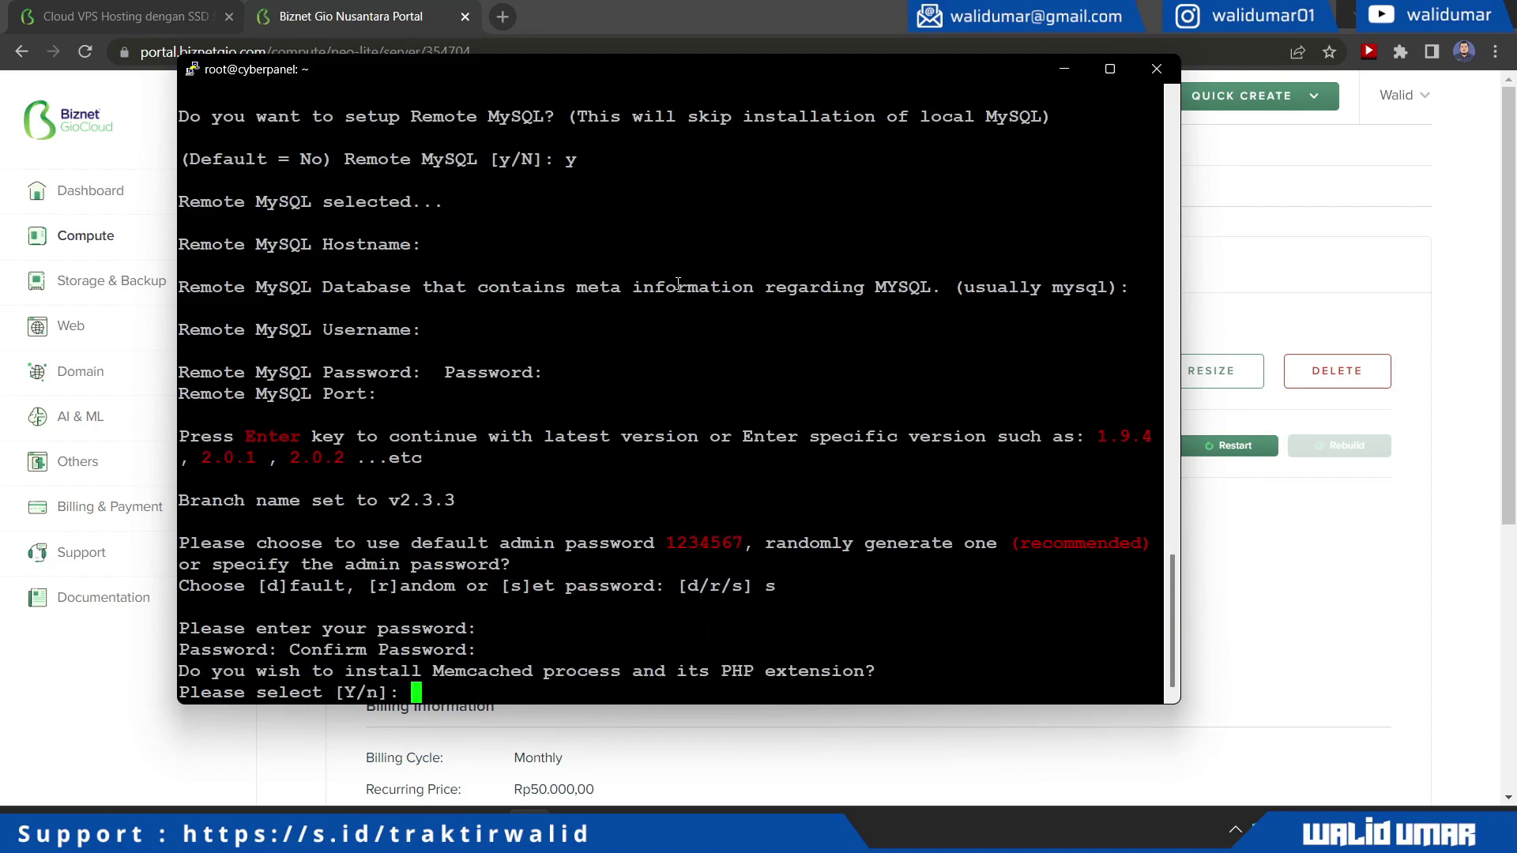
# Agree to install Memcached and Redis with their PHP extensions
pyautogui.write('Y')
pyautogui.press('Return')
pyautogui.write('Y')
pyautogui.press('Return')
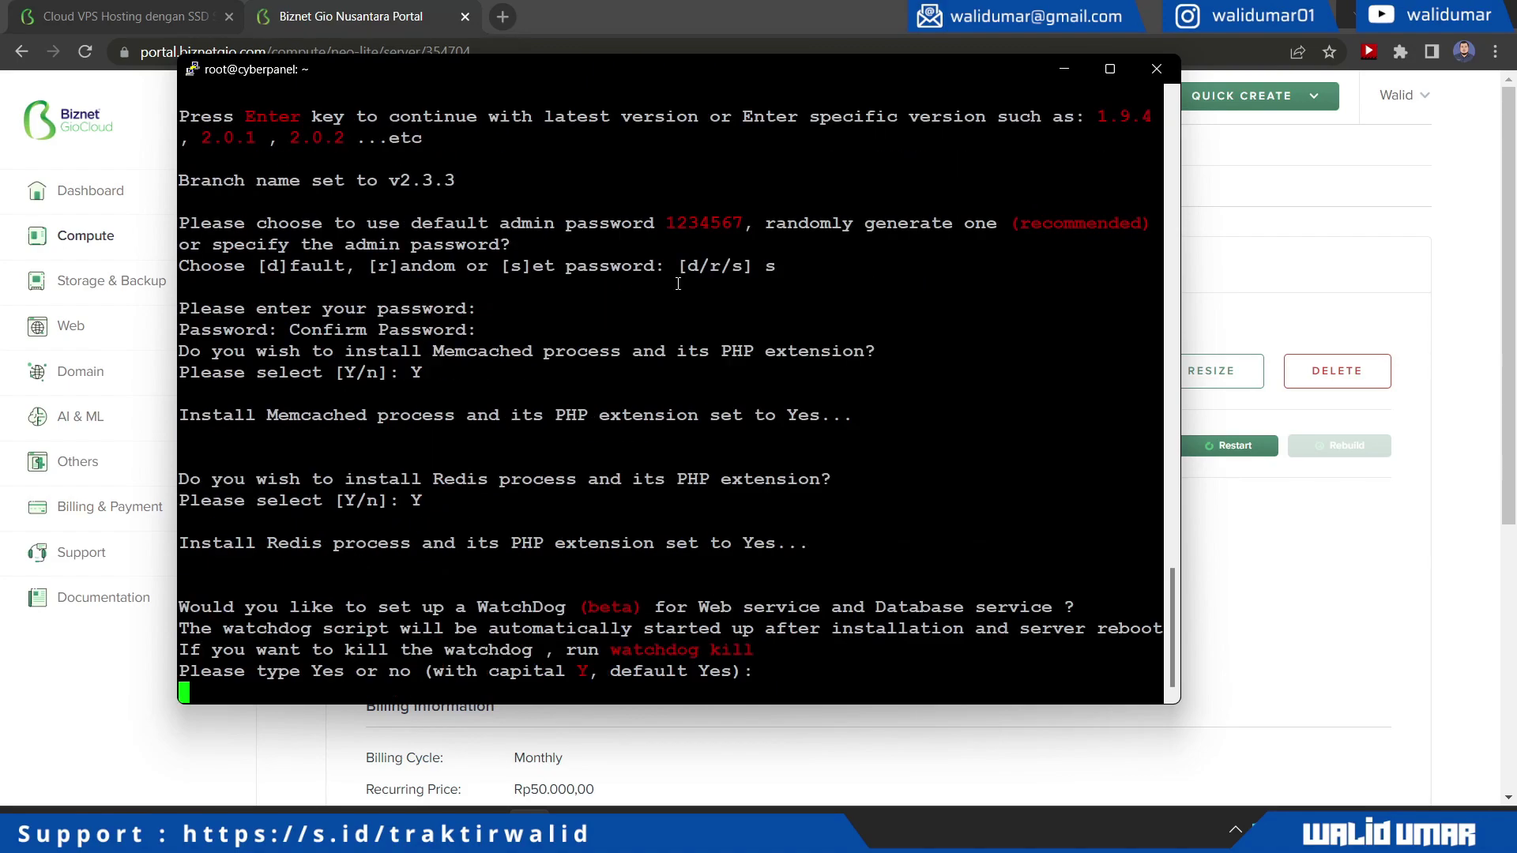
# Enable WatchDog, let the installation finish, and confirm the server restart with y
pyautogui.write('Y')
pyautogui.press('Return')
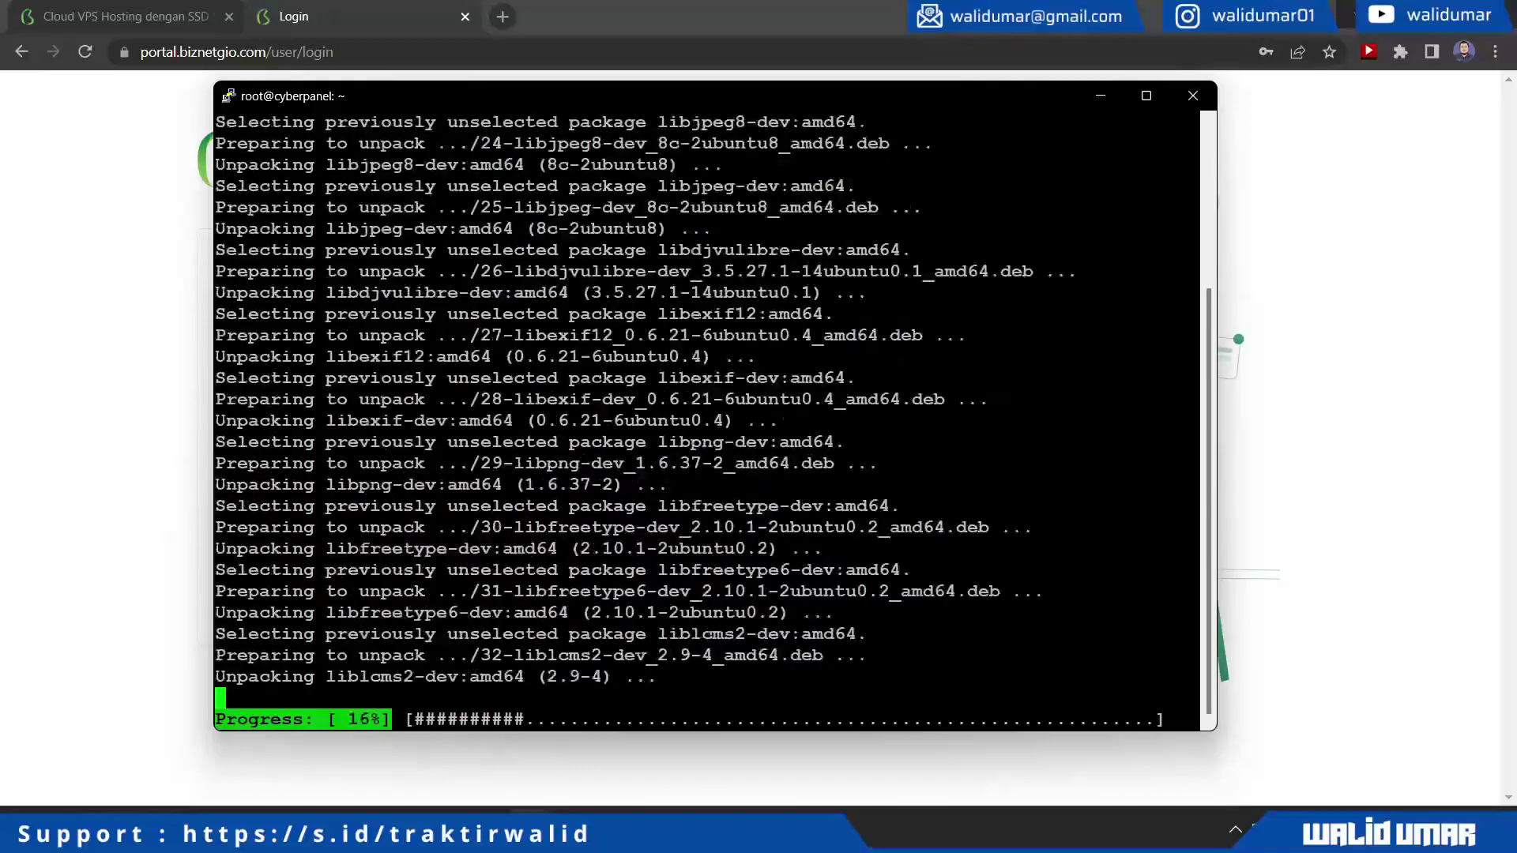
pyautogui.write('y')
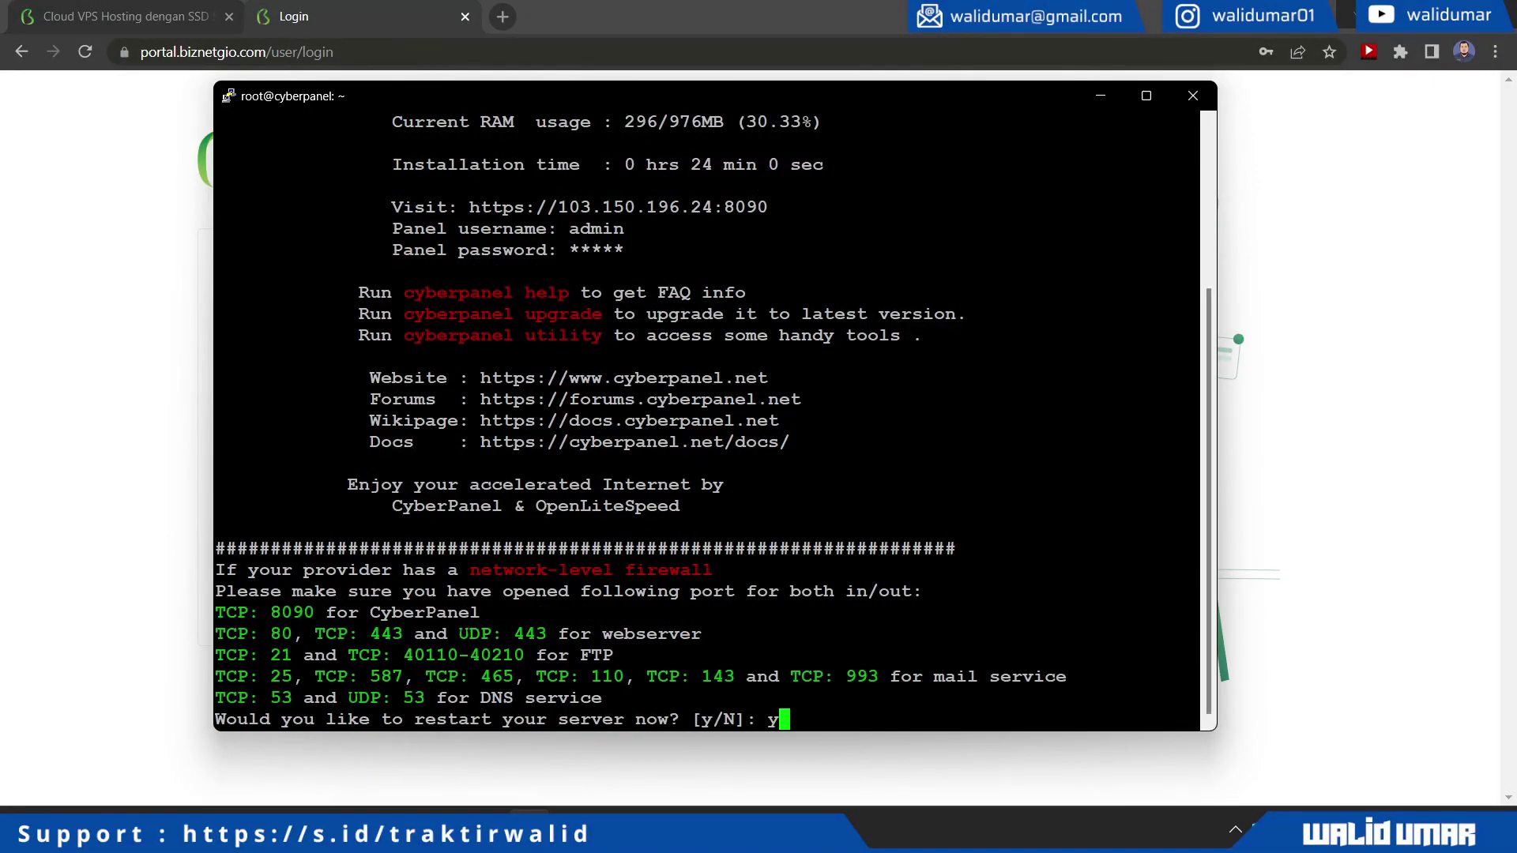
pyautogui.press('Return')
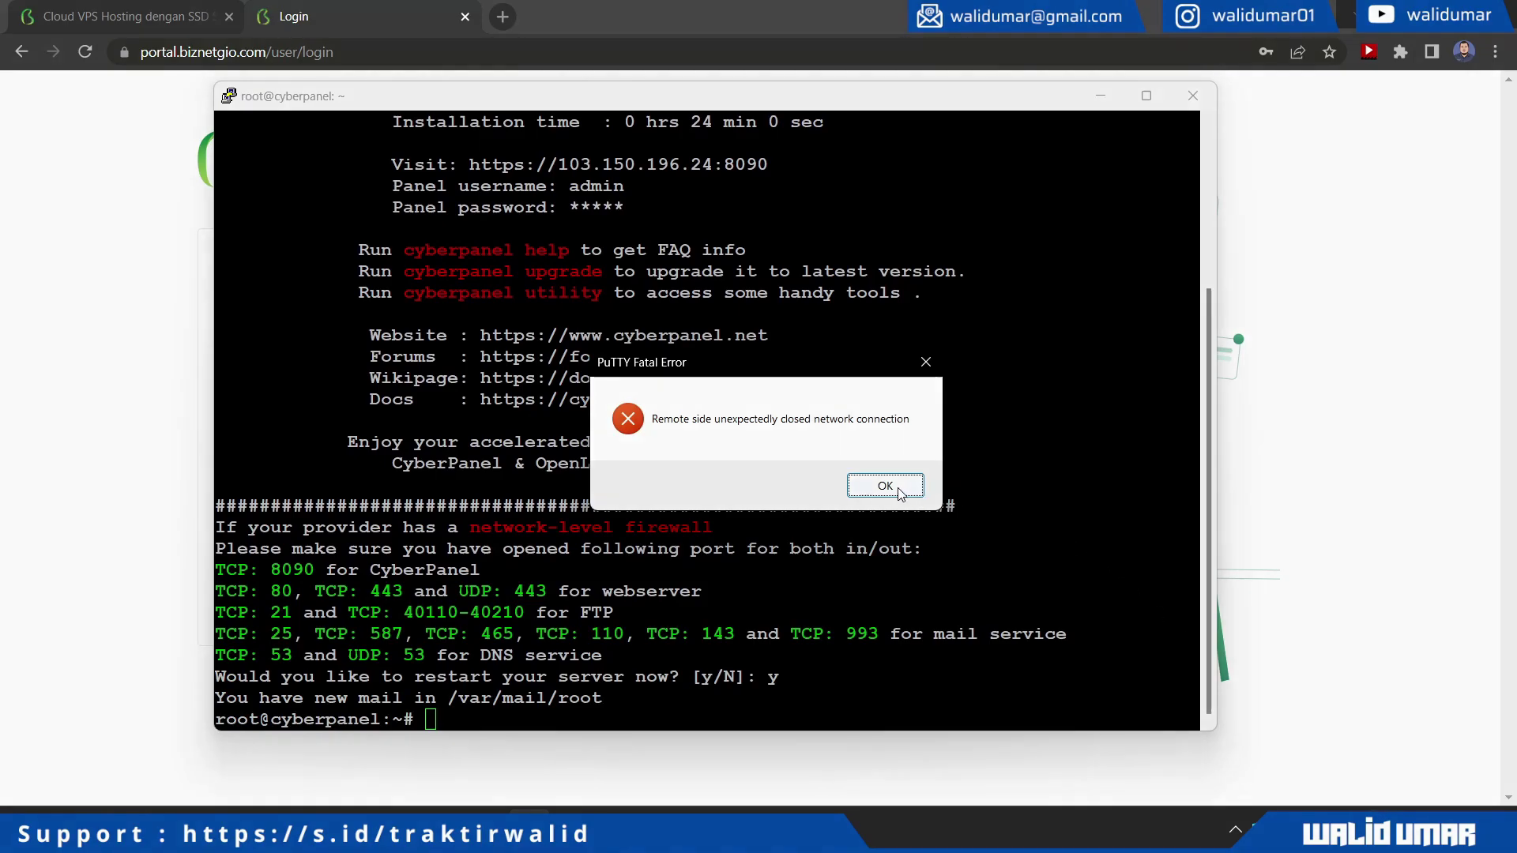
# Reconnect the terminal session, then proceed past the certificate warning to the CyberPanel site
pyautogui.click(884, 486)
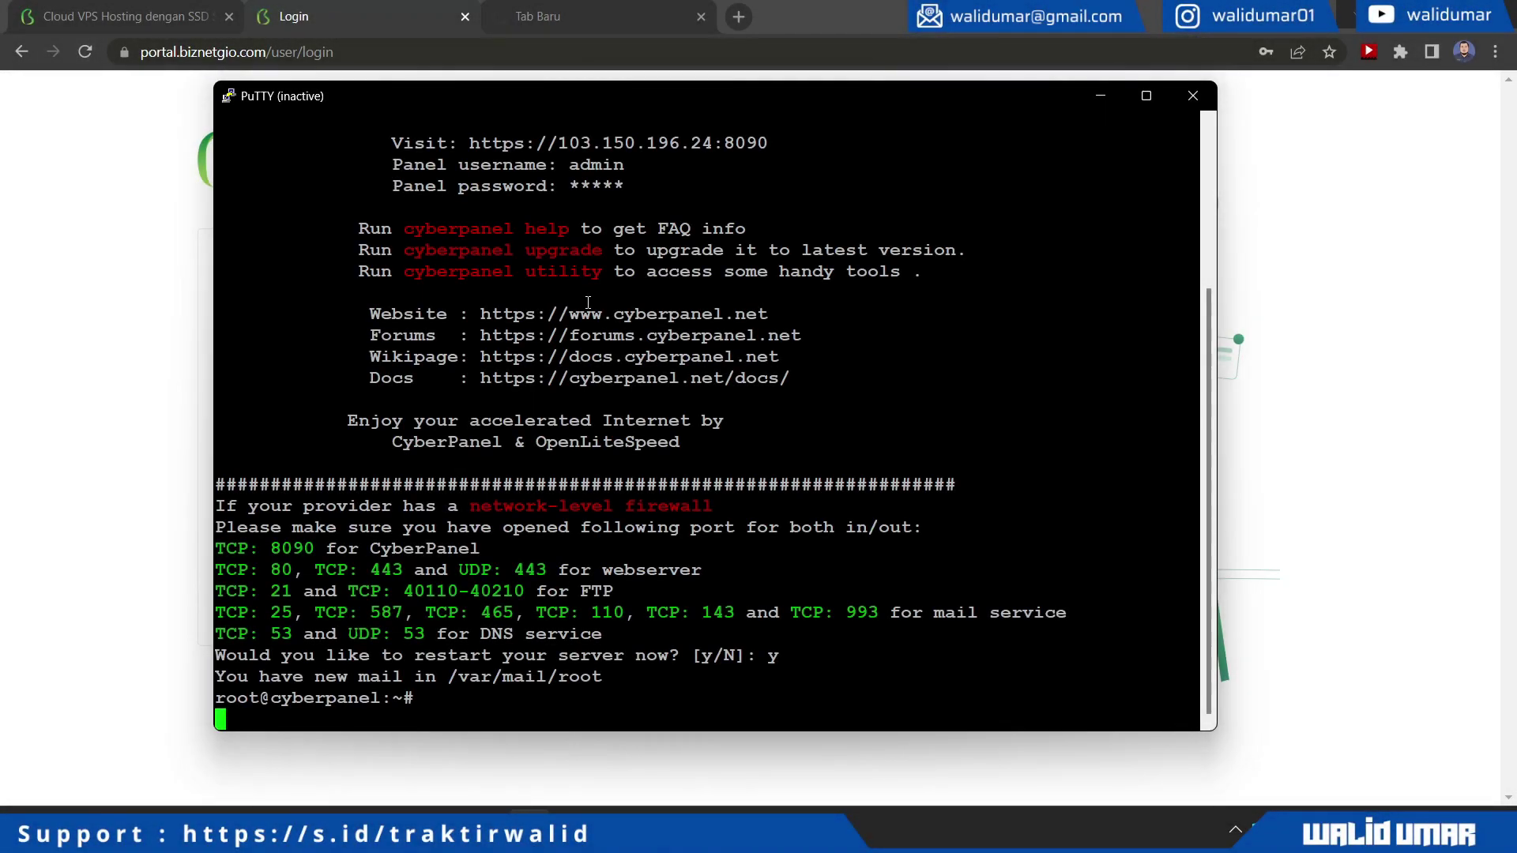
pyautogui.hotkey('alt', 'space')
pyautogui.press('r')
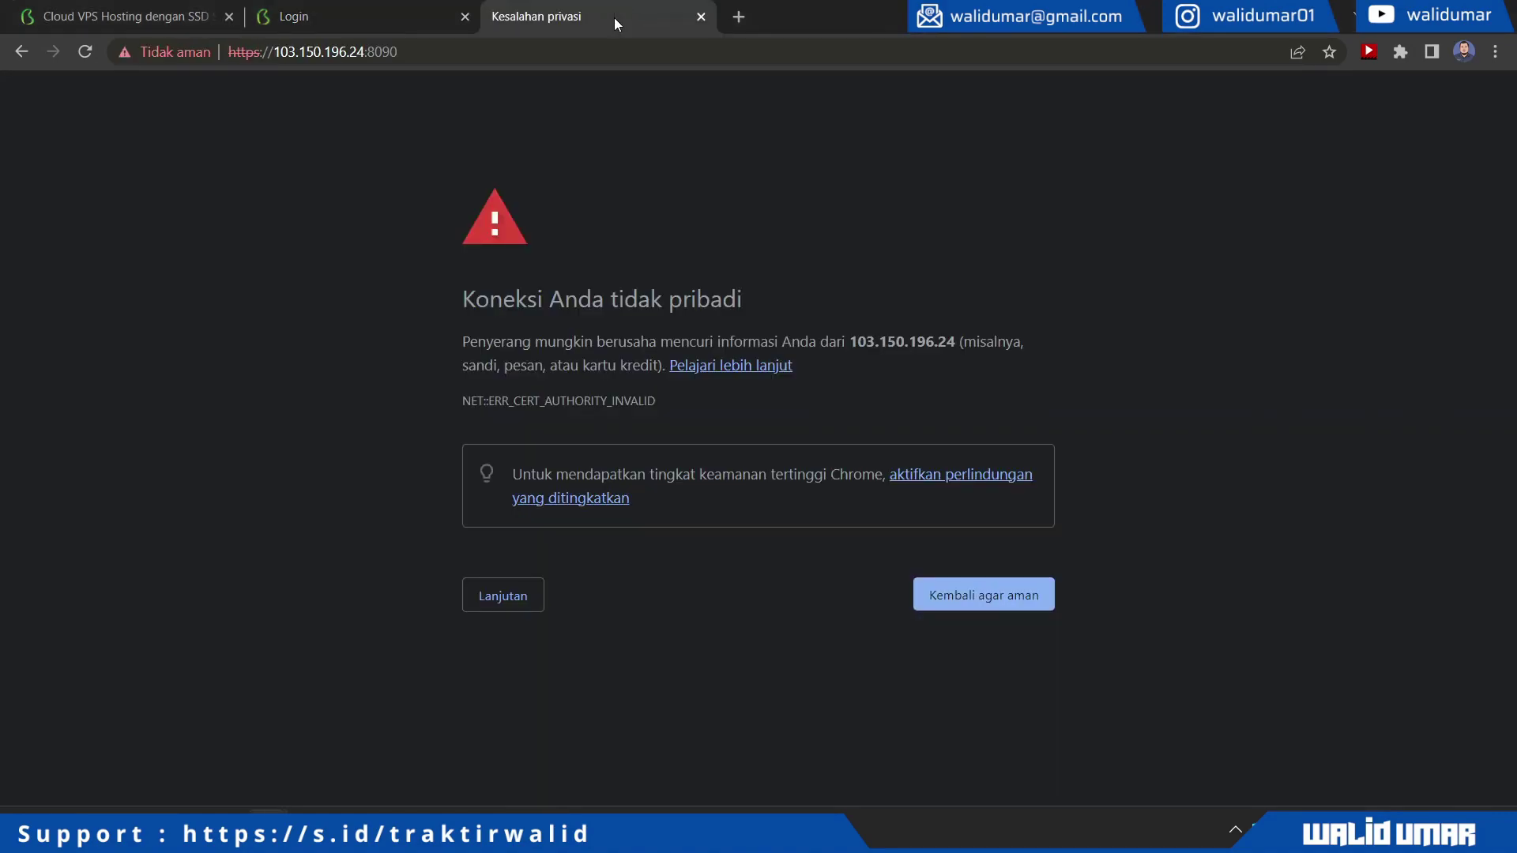
pyautogui.click(519, 593)
pyautogui.click(569, 748)
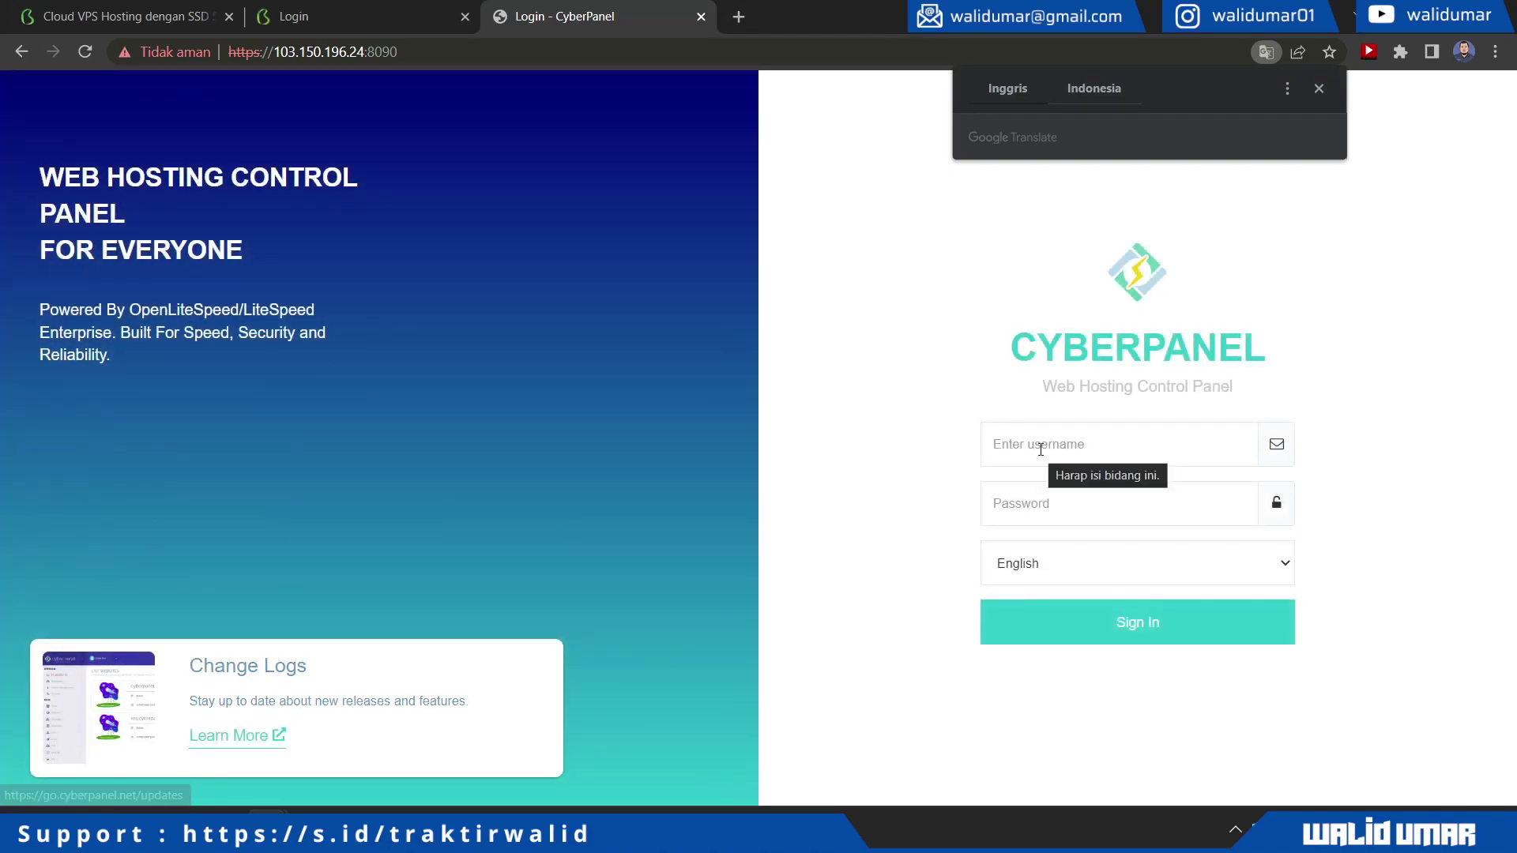
# Sign in to CyberPanel as admin with the account password
pyautogui.click(1040, 444)
pyautogui.write('am')
pyautogui.press('BackSpace')
pyautogui.write('dmin')
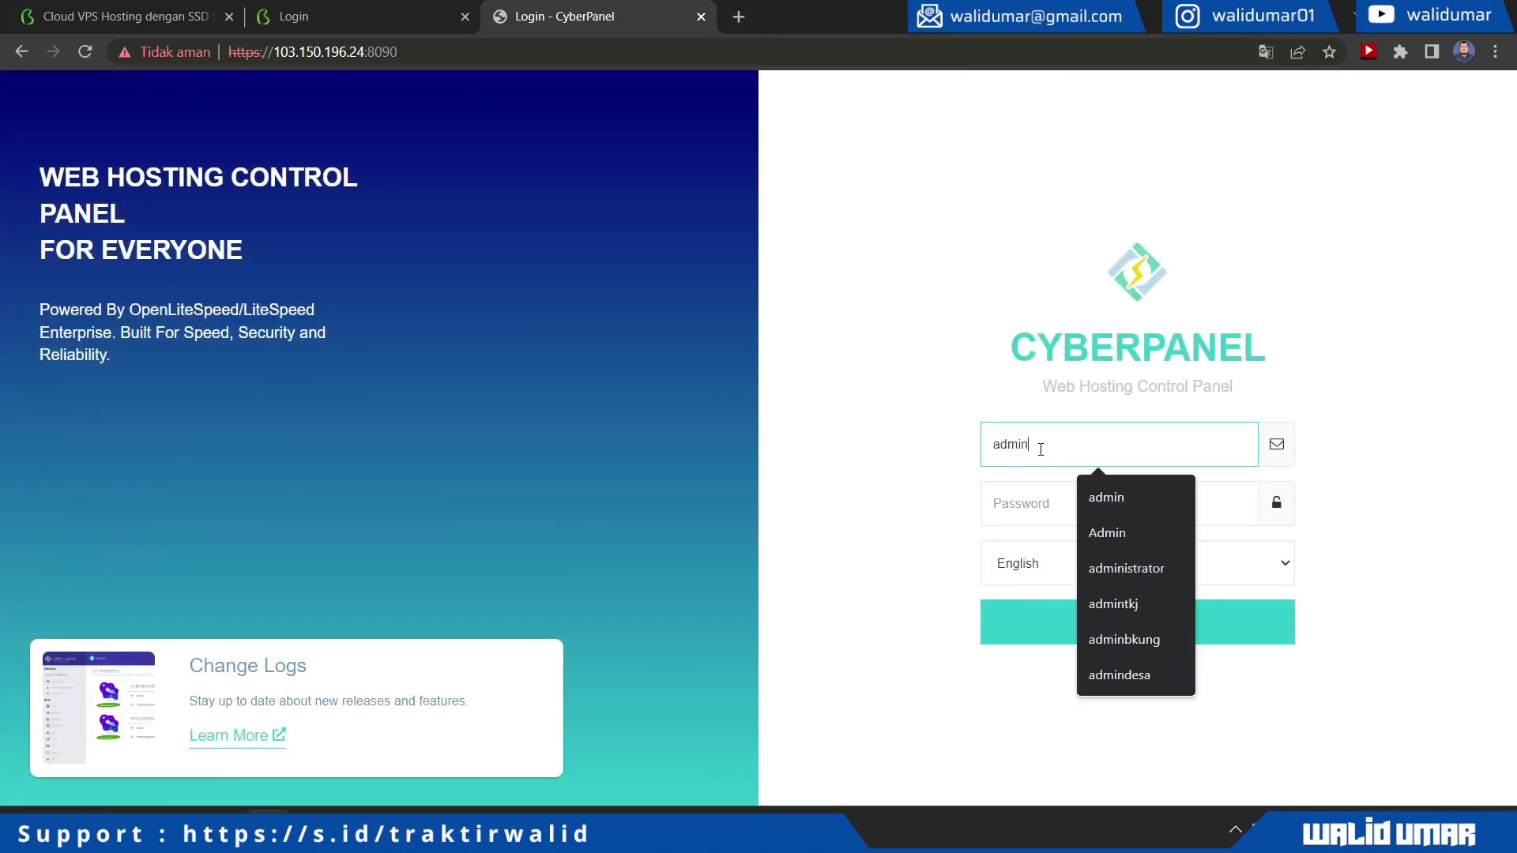
pyautogui.press('Tab')
pyautogui.write('**********')
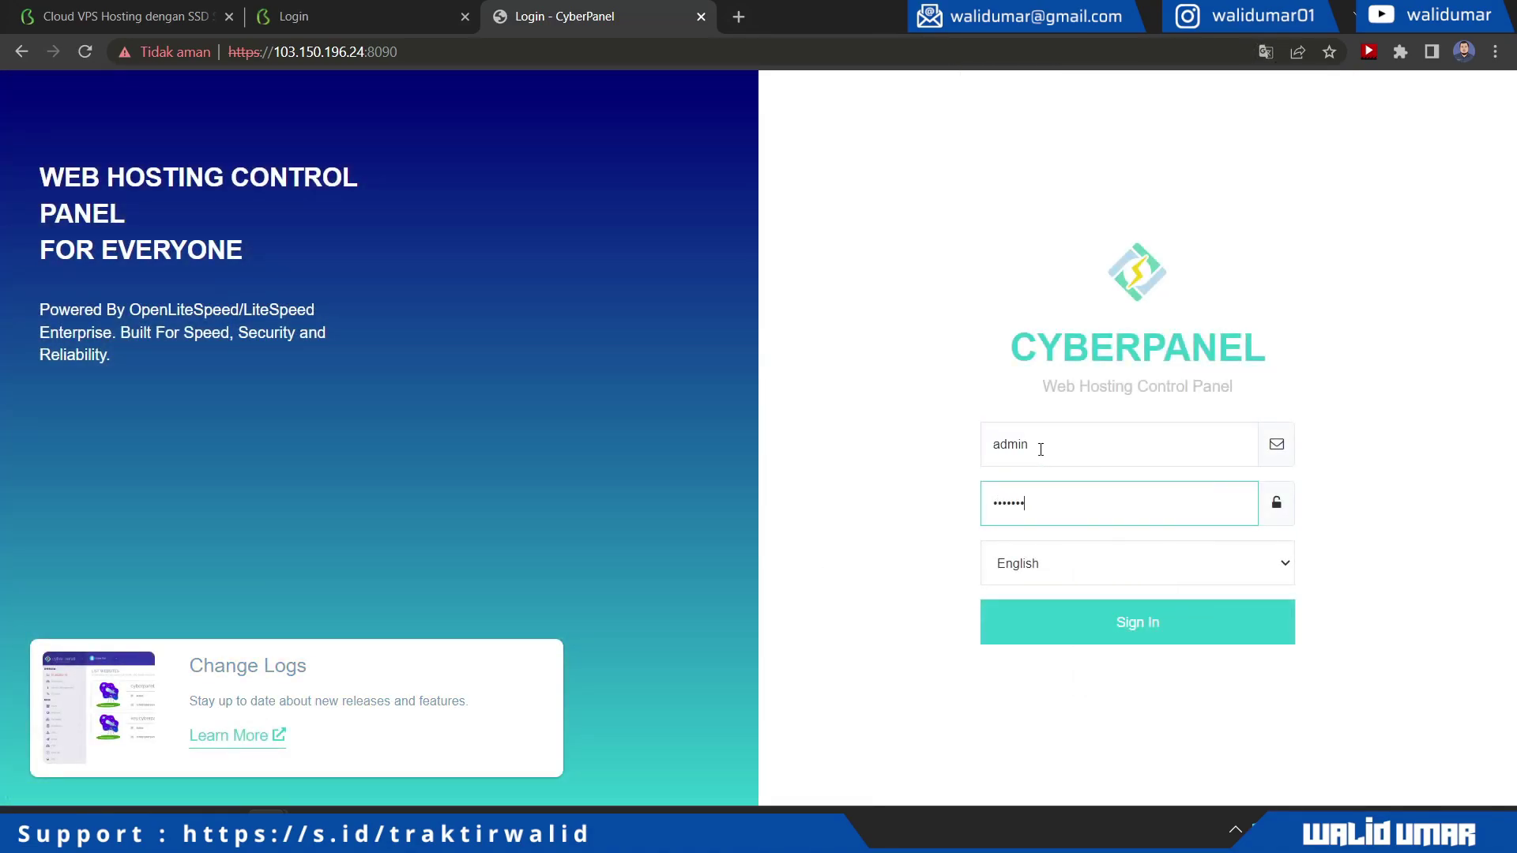
pyautogui.press('Return')
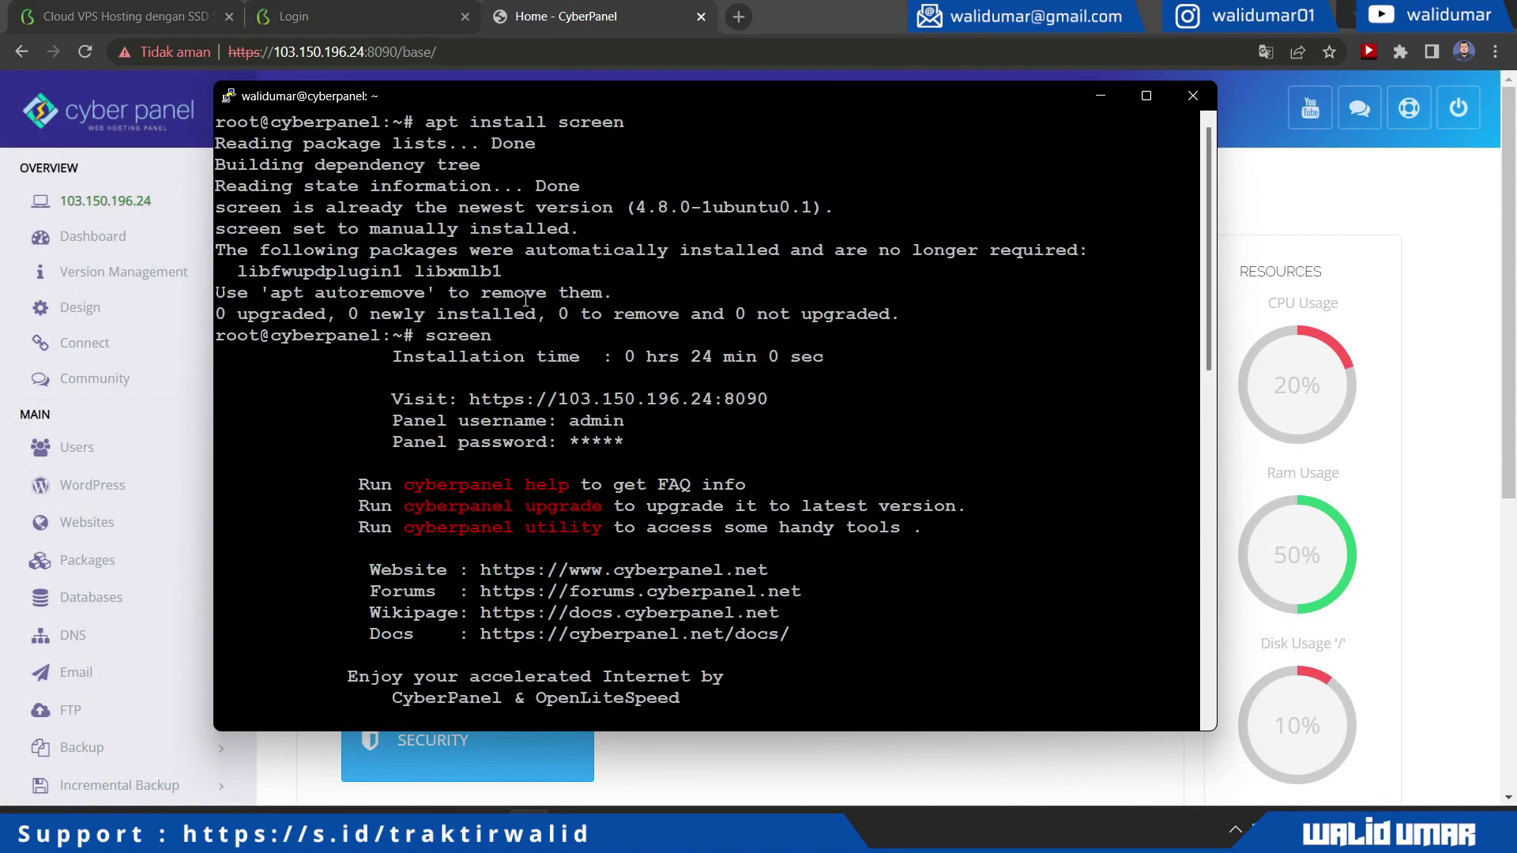
# Open the Create Website form from CyberPanel's Websites section
pyautogui.moveTo(471, 400); pyautogui.dragTo(757, 400)
pyautogui.click(1308, 230)
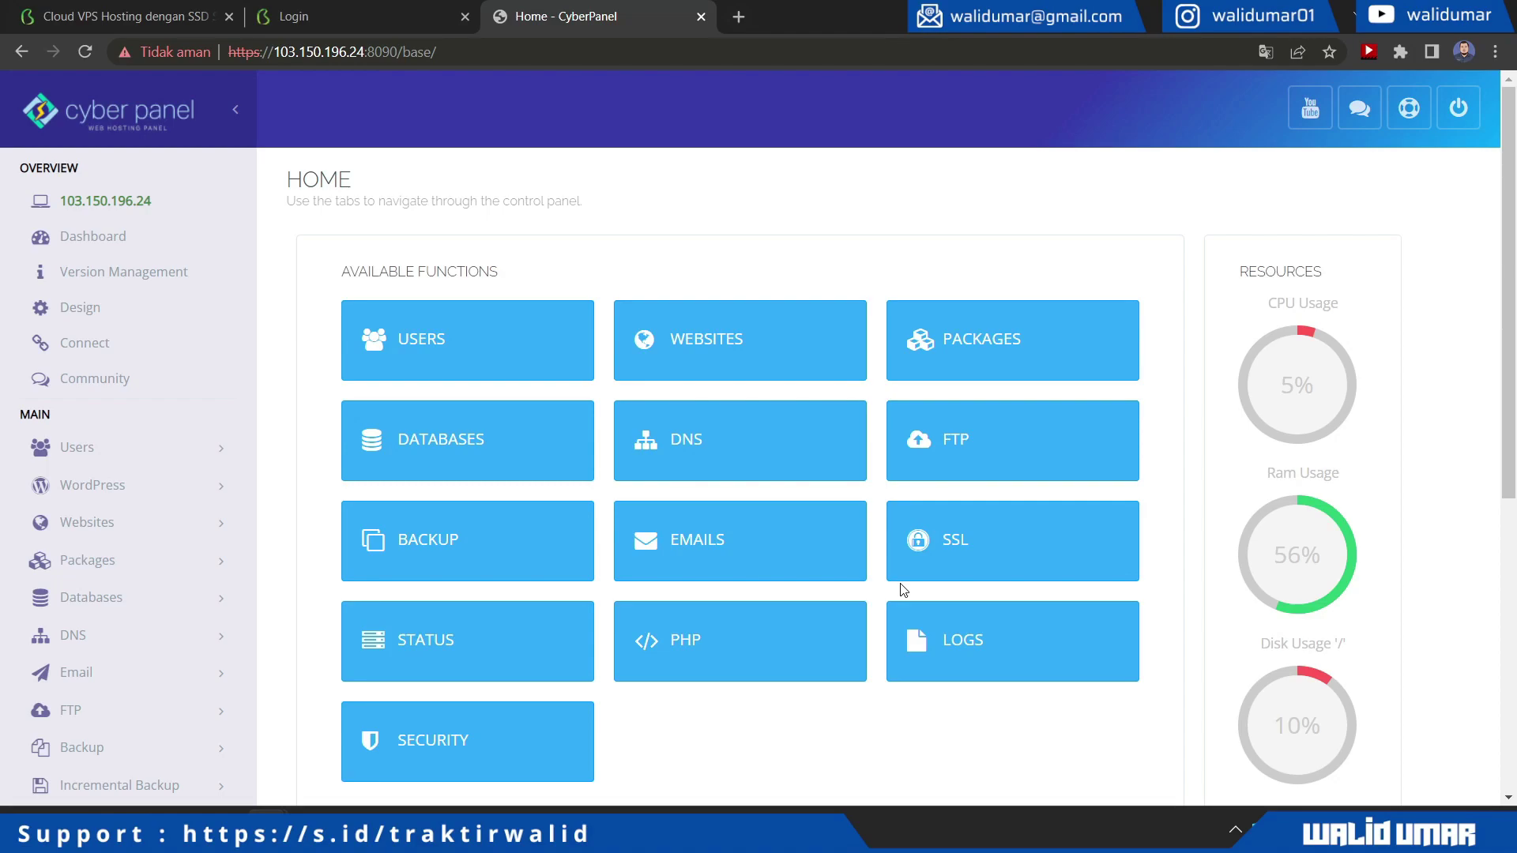
pyautogui.click(673, 361)
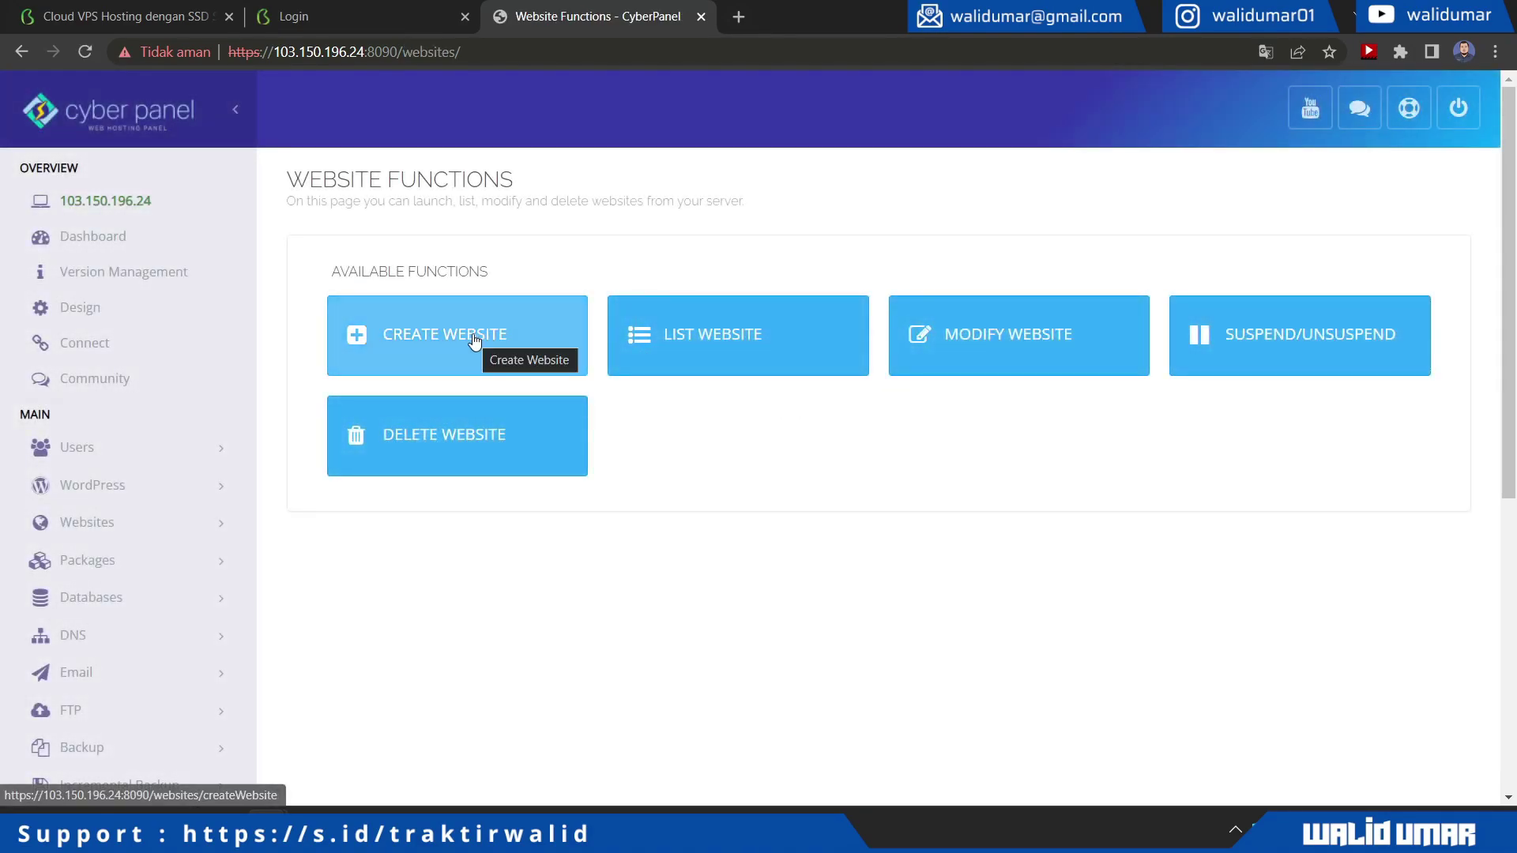
pyautogui.click(474, 339)
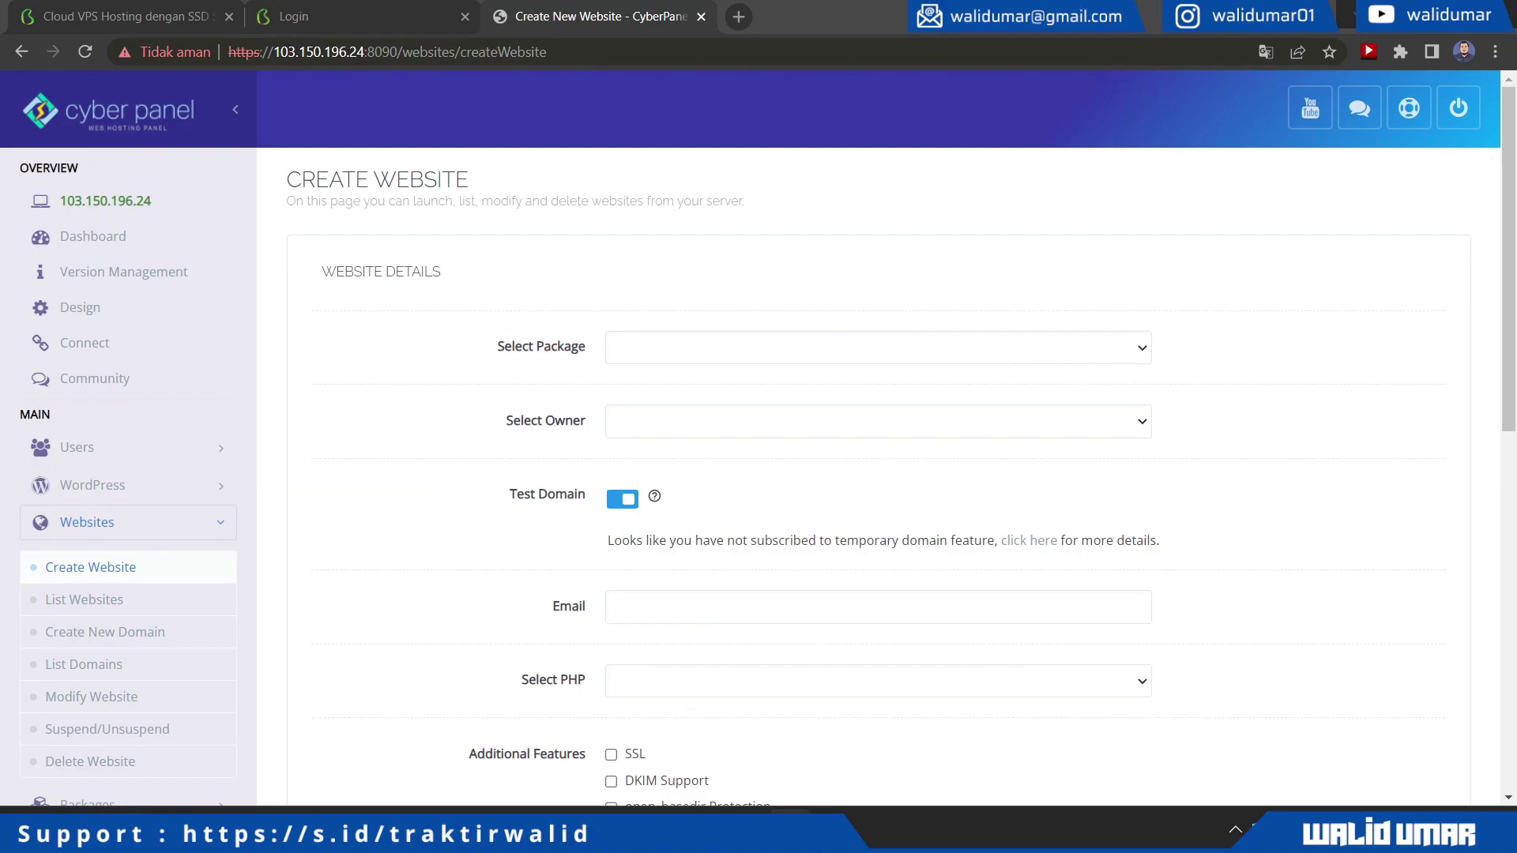
# Choose the Default package and admin owner, disable Test Domain, and paste the belajarwp domain
pyautogui.click(691, 348)
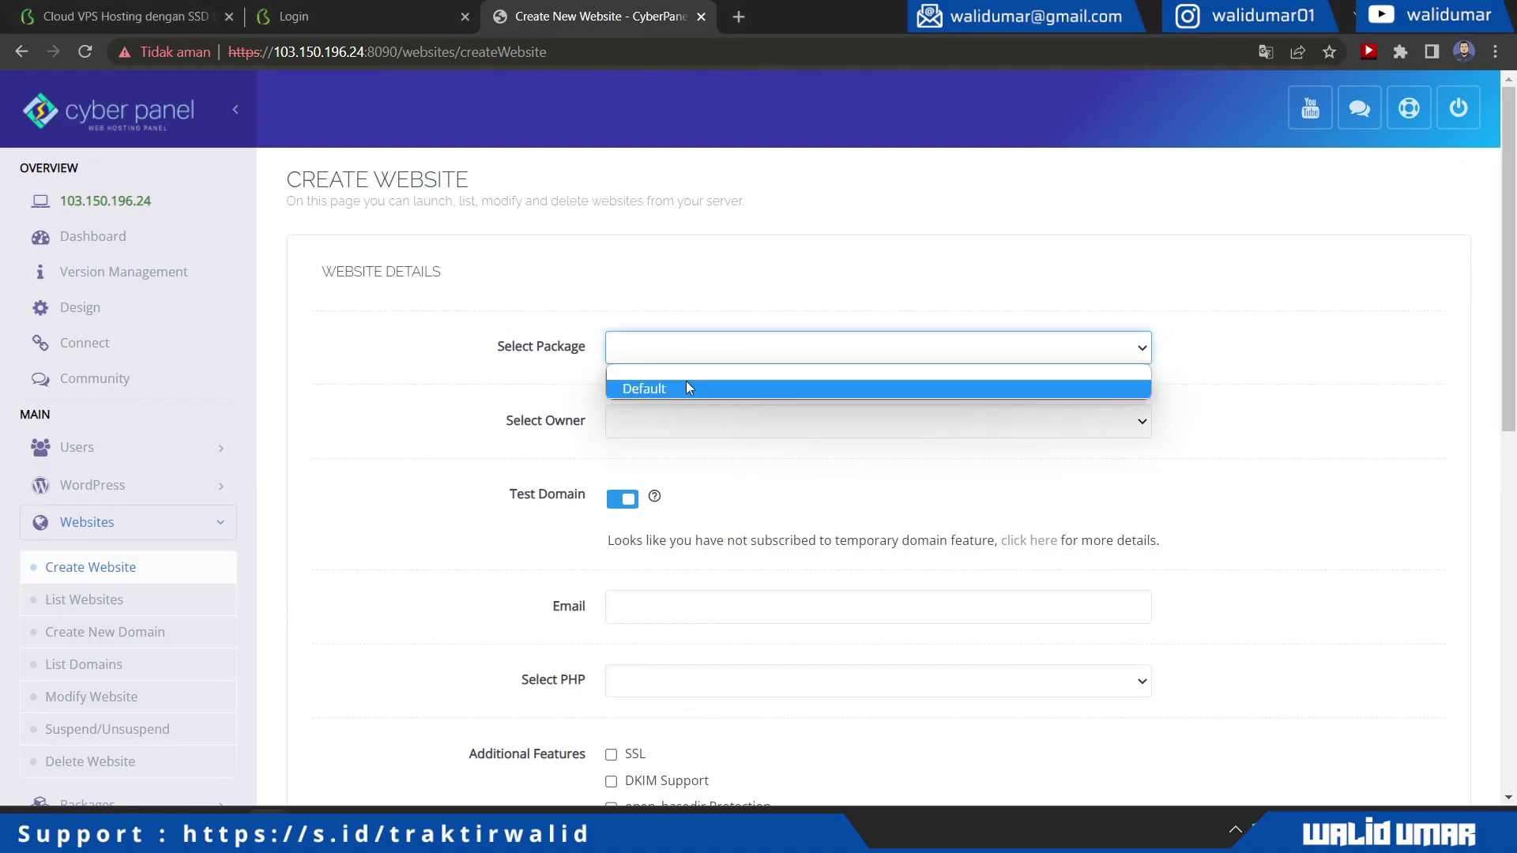
pyautogui.click(686, 382)
pyautogui.click(684, 421)
pyautogui.click(672, 462)
pyautogui.scroll(-3, 450, 454)
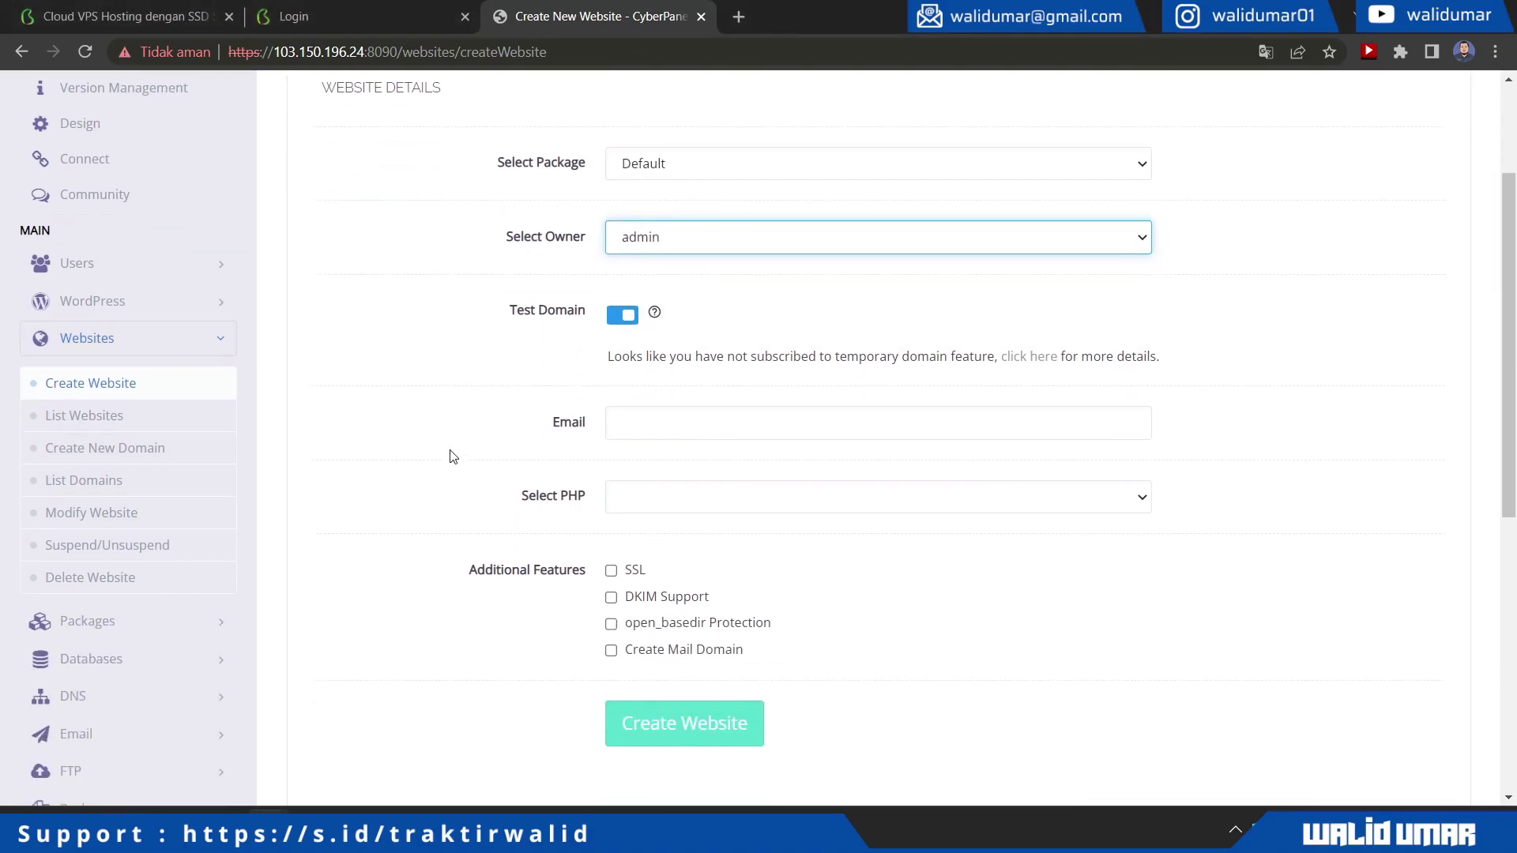
pyautogui.click(622, 302)
pyautogui.click(668, 351)
pyautogui.write('belajarwp.walidumar.my.id')
# Fill in the contact email, select PHP 7.4, enable SSL and create the website
pyautogui.click(611, 438)
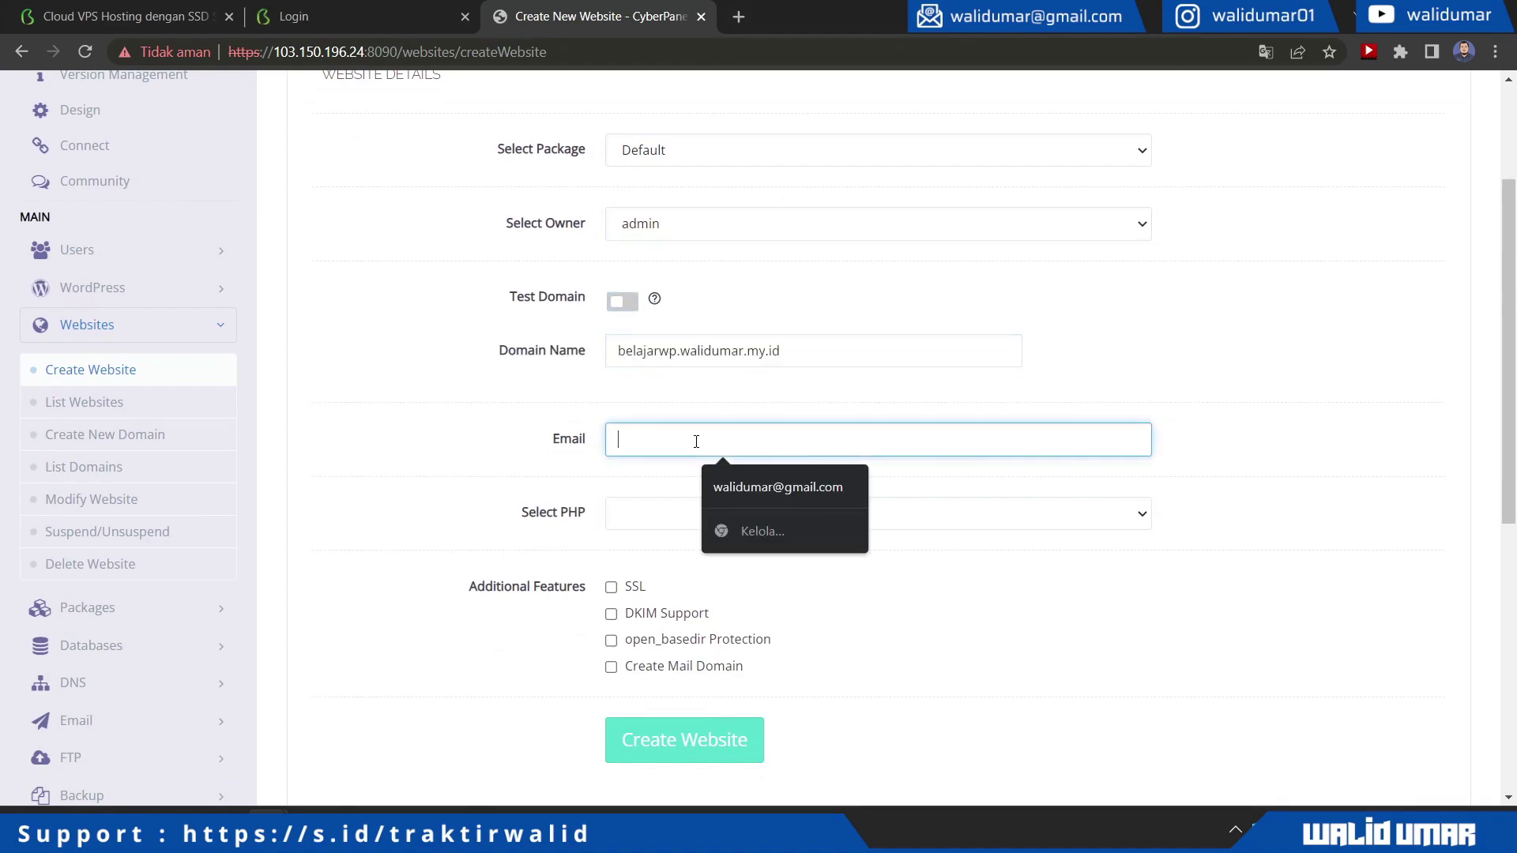
pyautogui.click(754, 483)
pyautogui.click(673, 520)
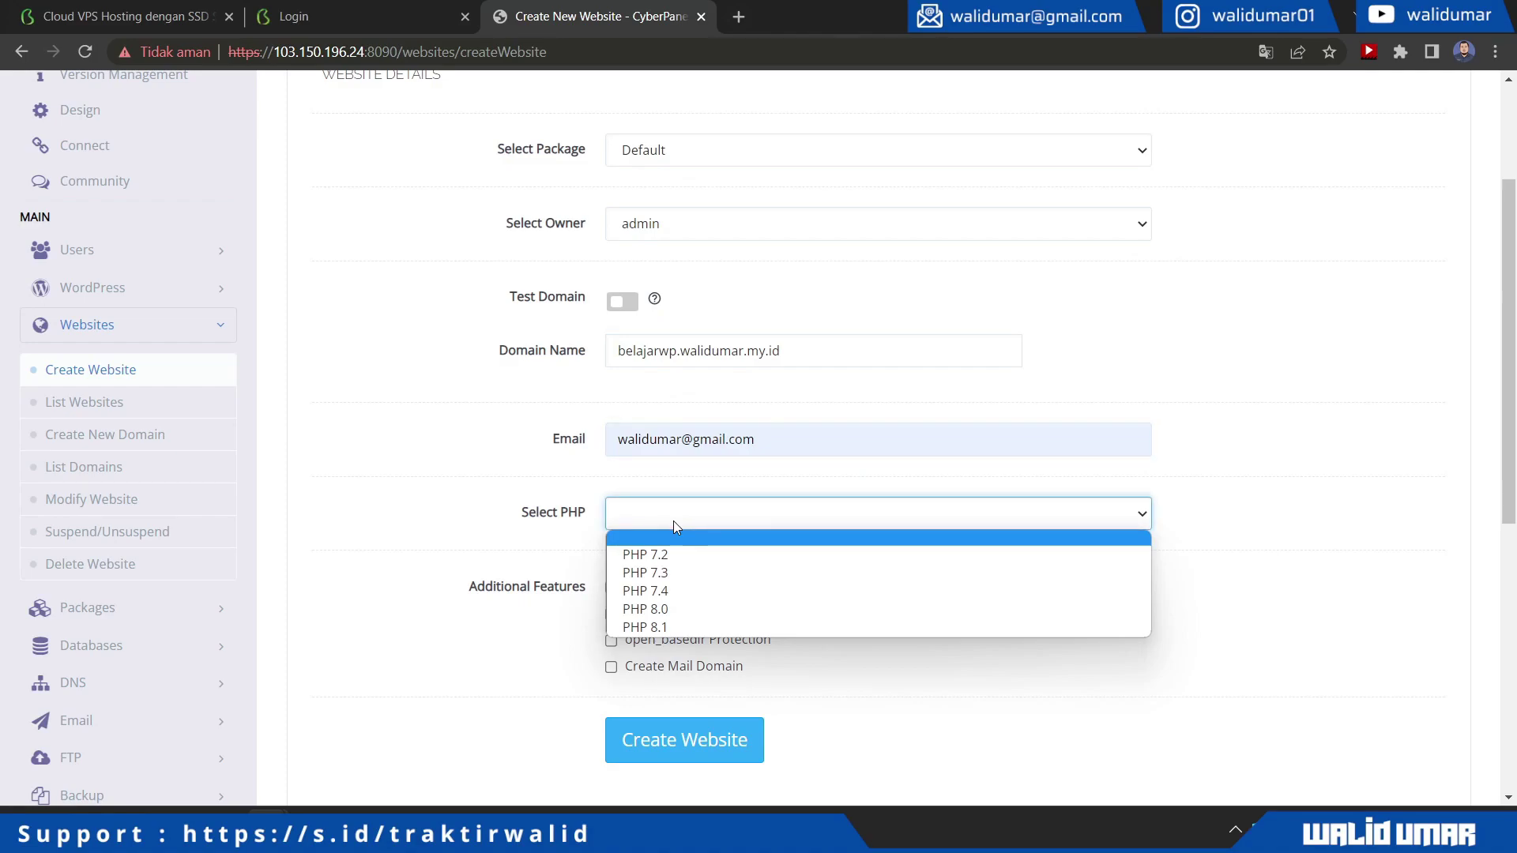
pyautogui.click(699, 591)
pyautogui.scroll(-1, 466, 616)
pyautogui.click(612, 488)
pyautogui.click(686, 641)
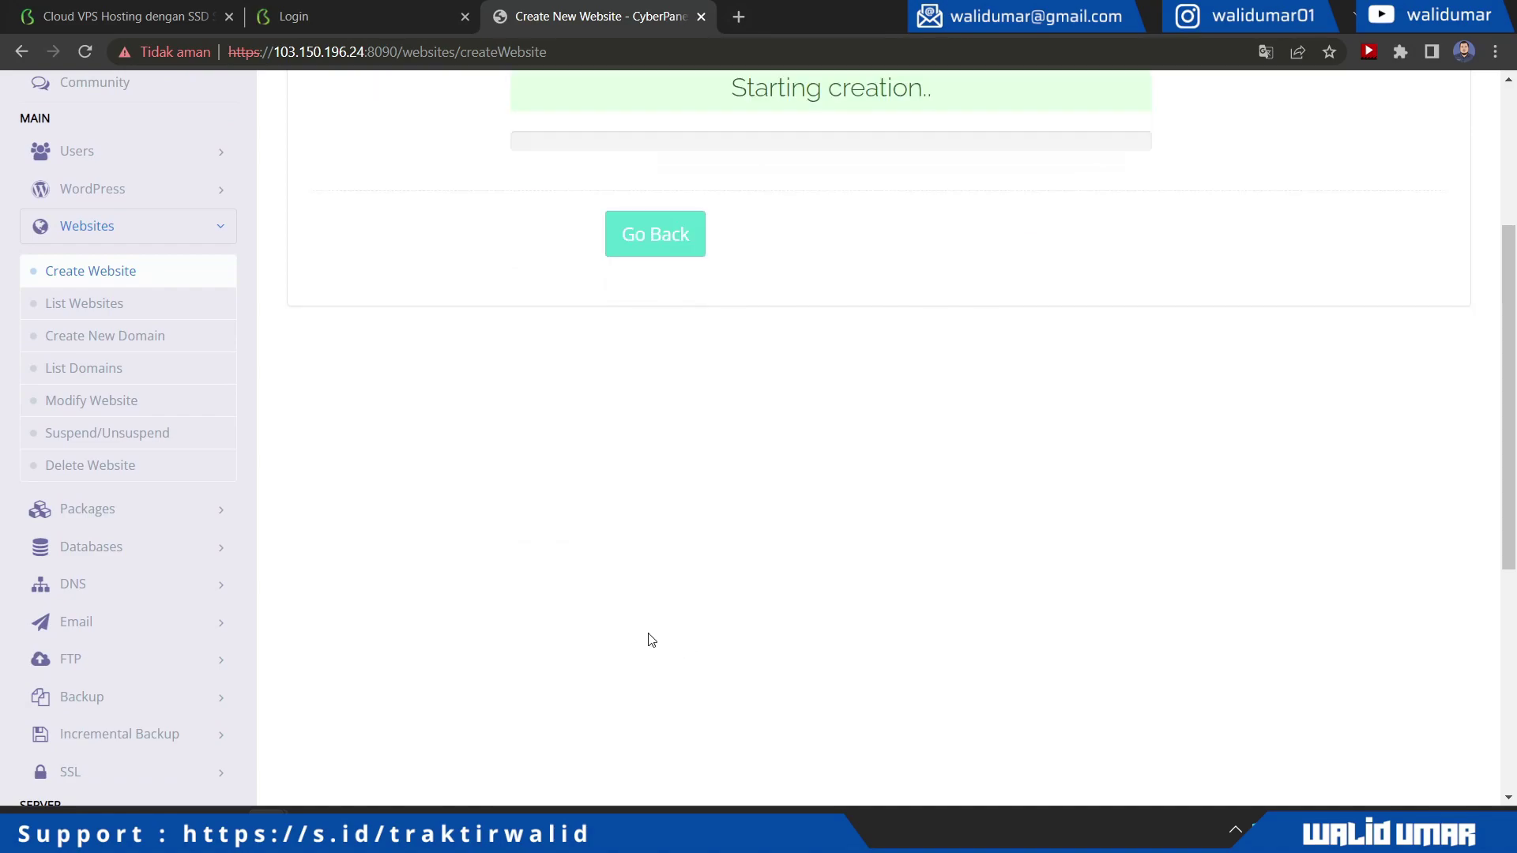
# Go back after creation and list websites, showing belajarwp.walidumar.my.id as Active
pyautogui.scroll(3, 504, 496)
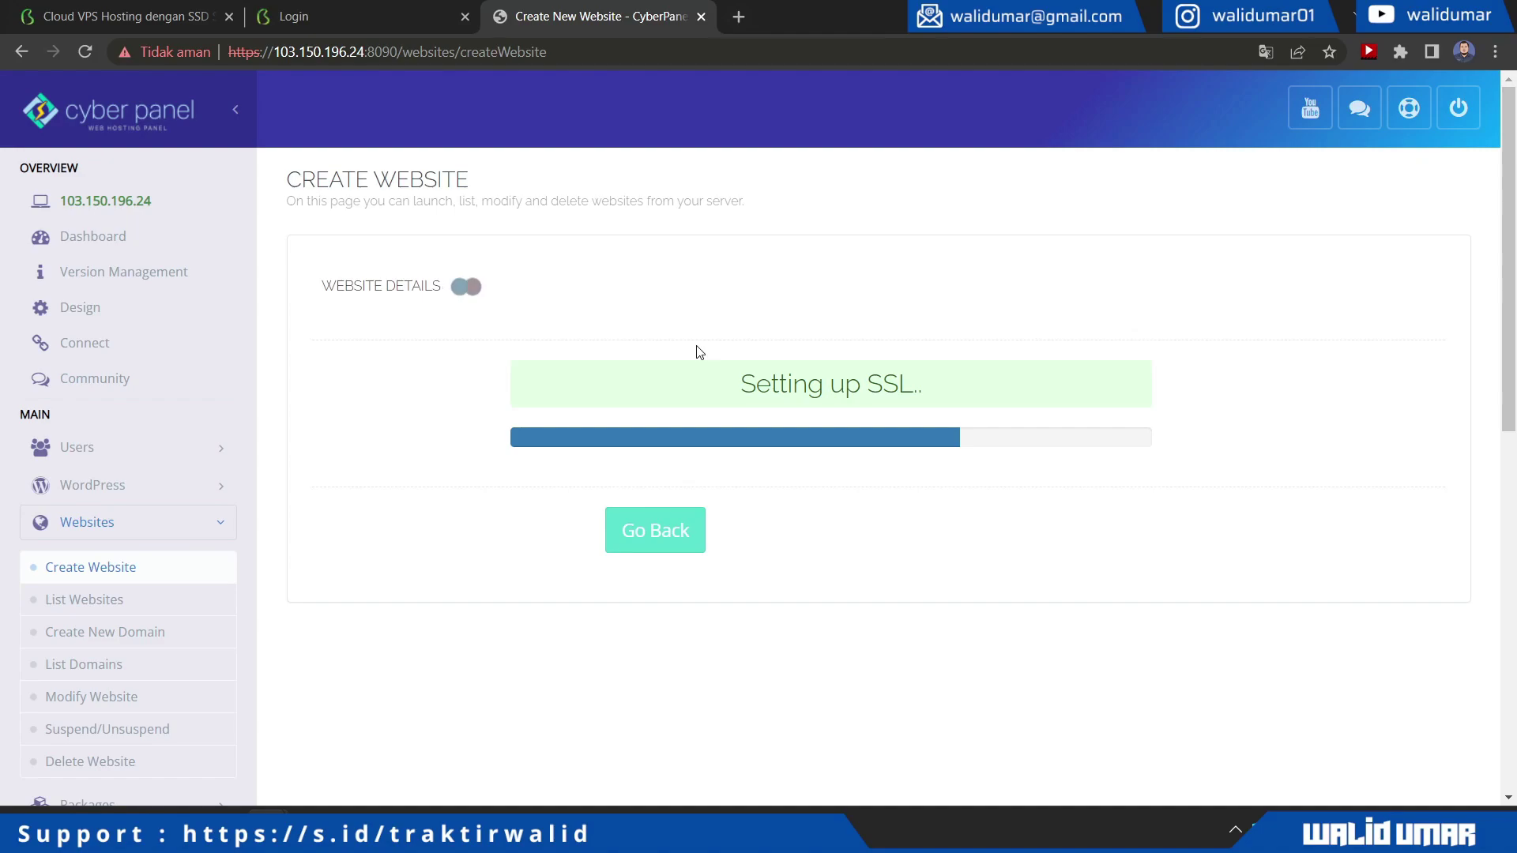
pyautogui.click(673, 565)
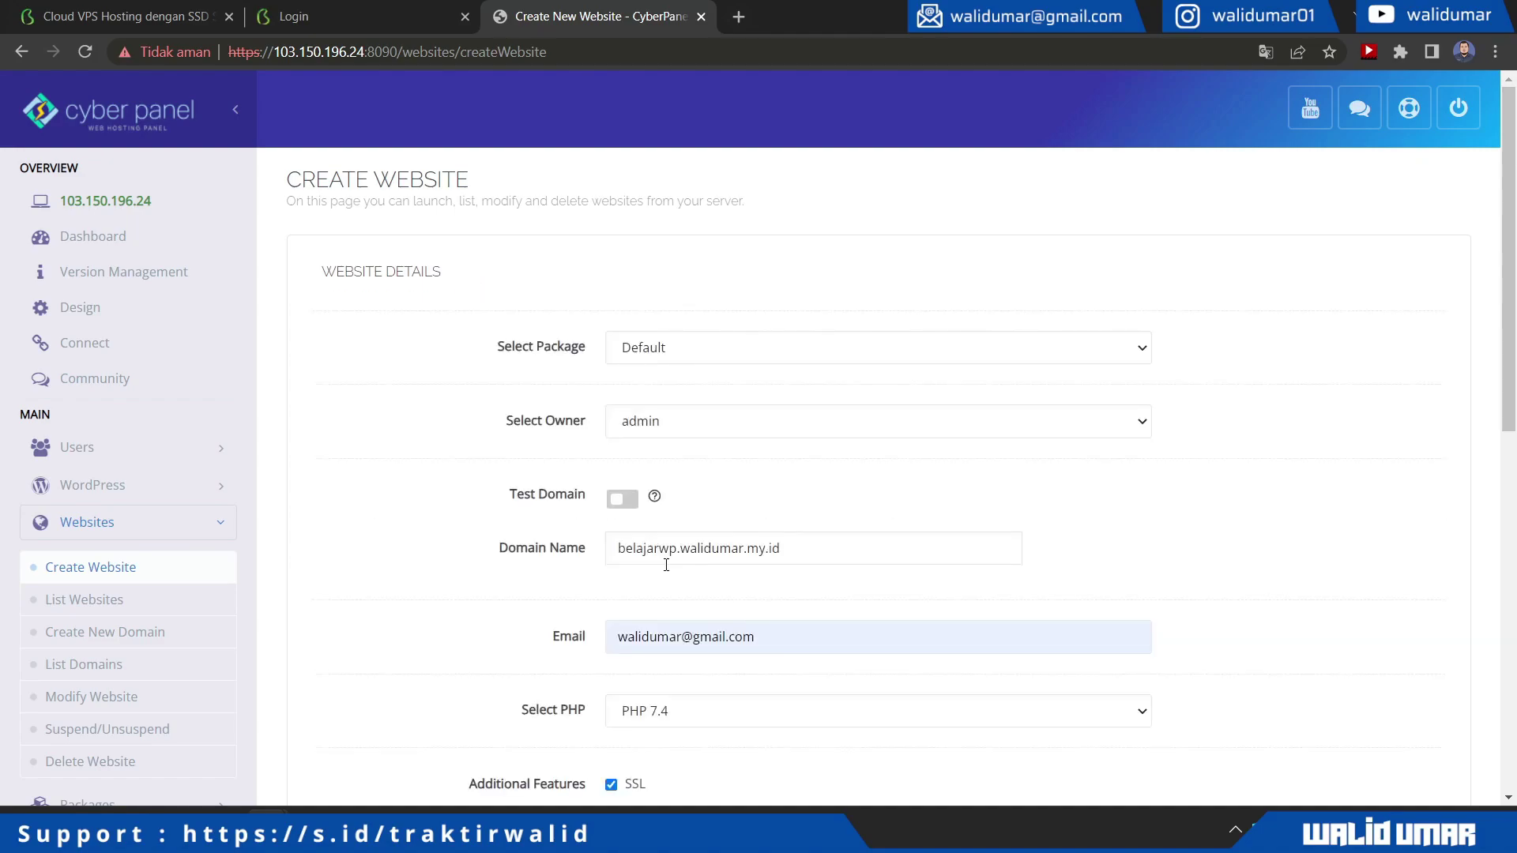
pyautogui.click(102, 595)
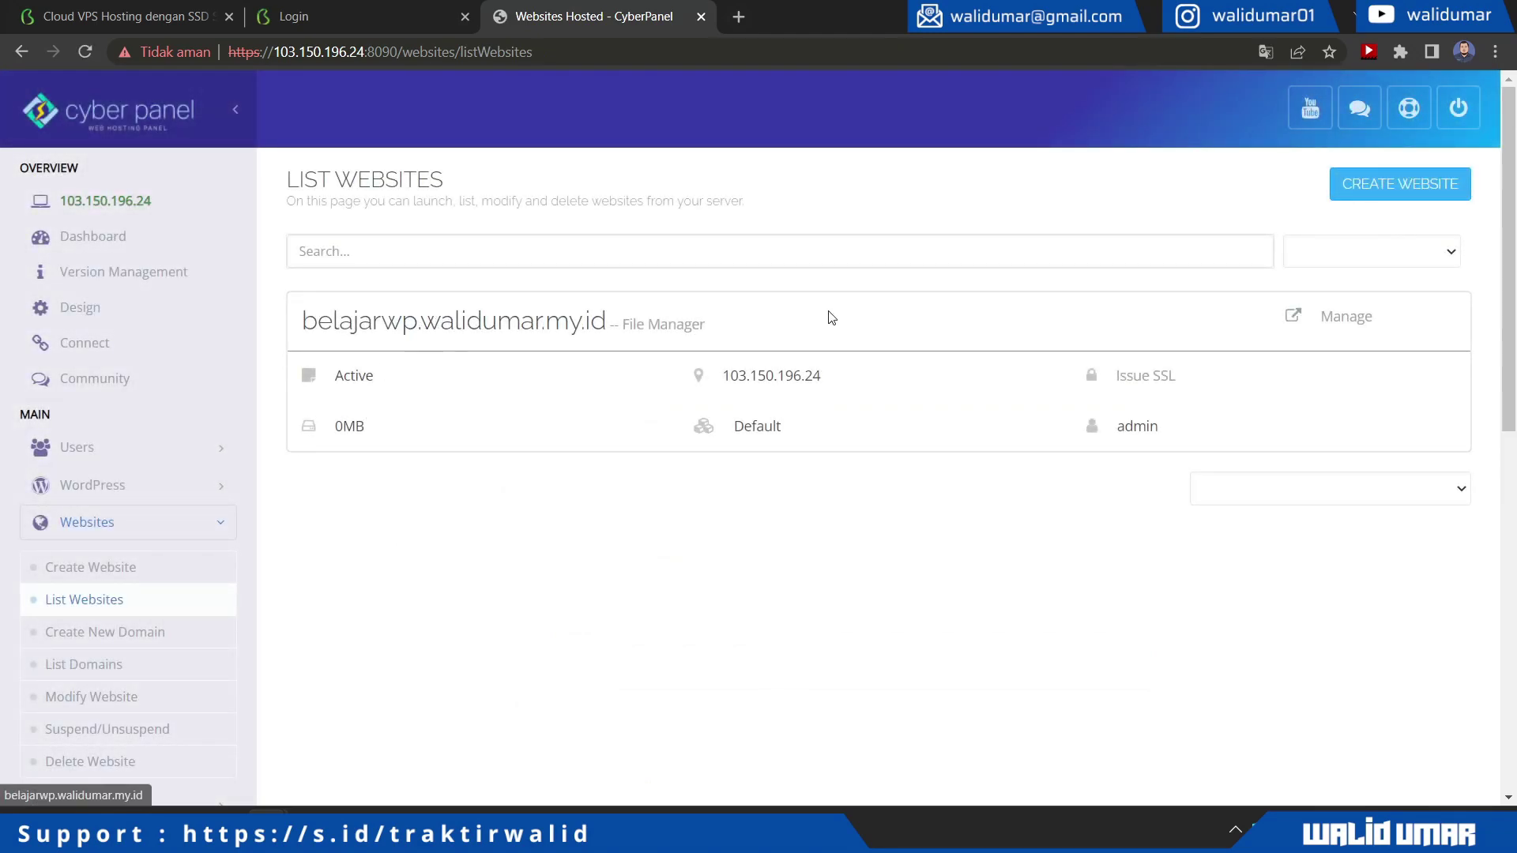
# Open the belajarwp site's management page and preview its default placeholder page
pyautogui.click(1339, 317)
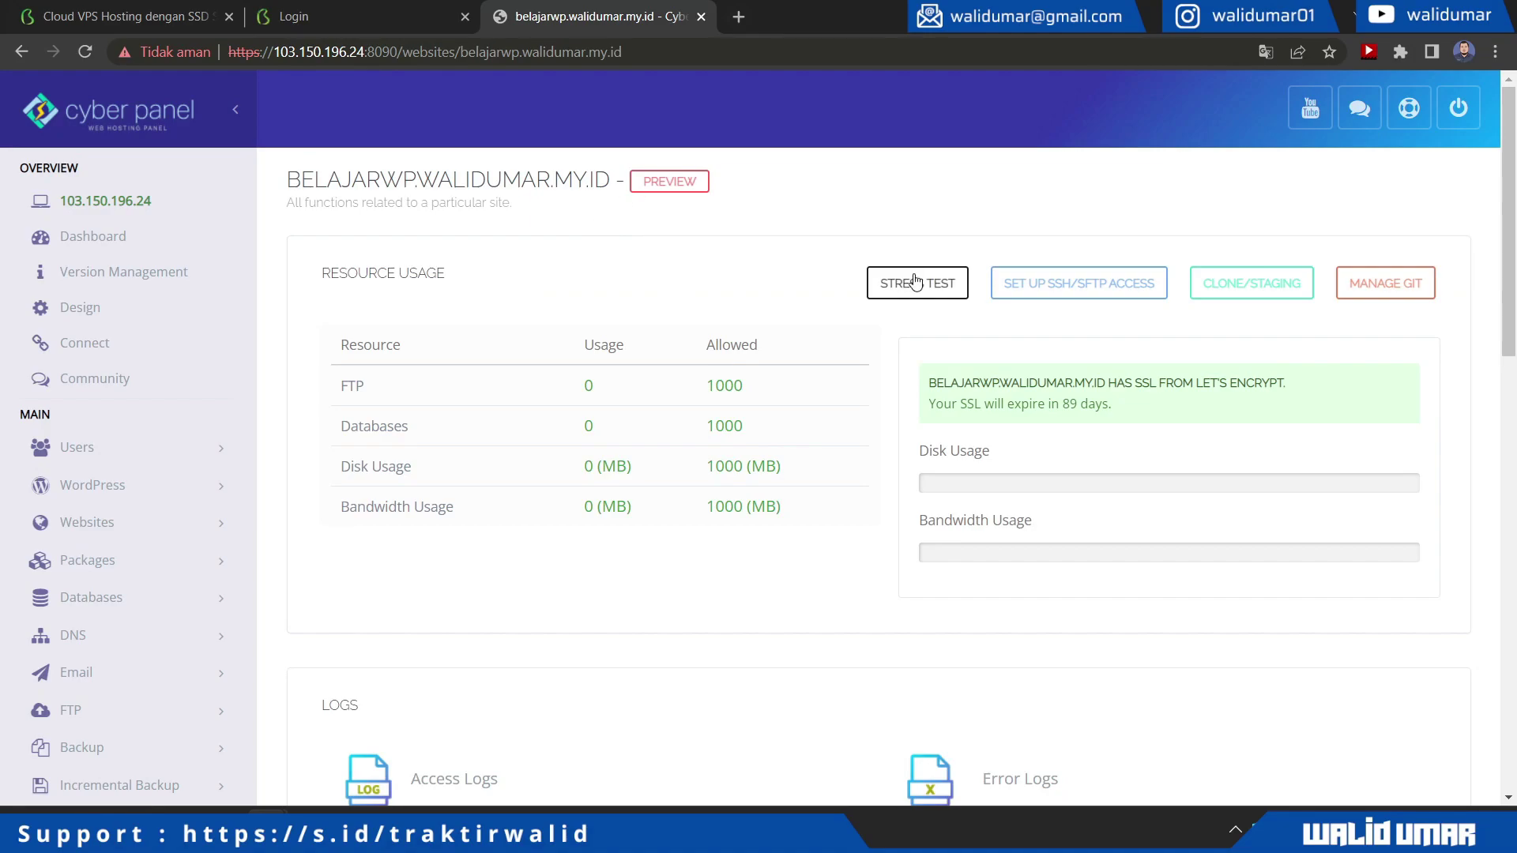
pyautogui.scroll(-8, 1057, 289)
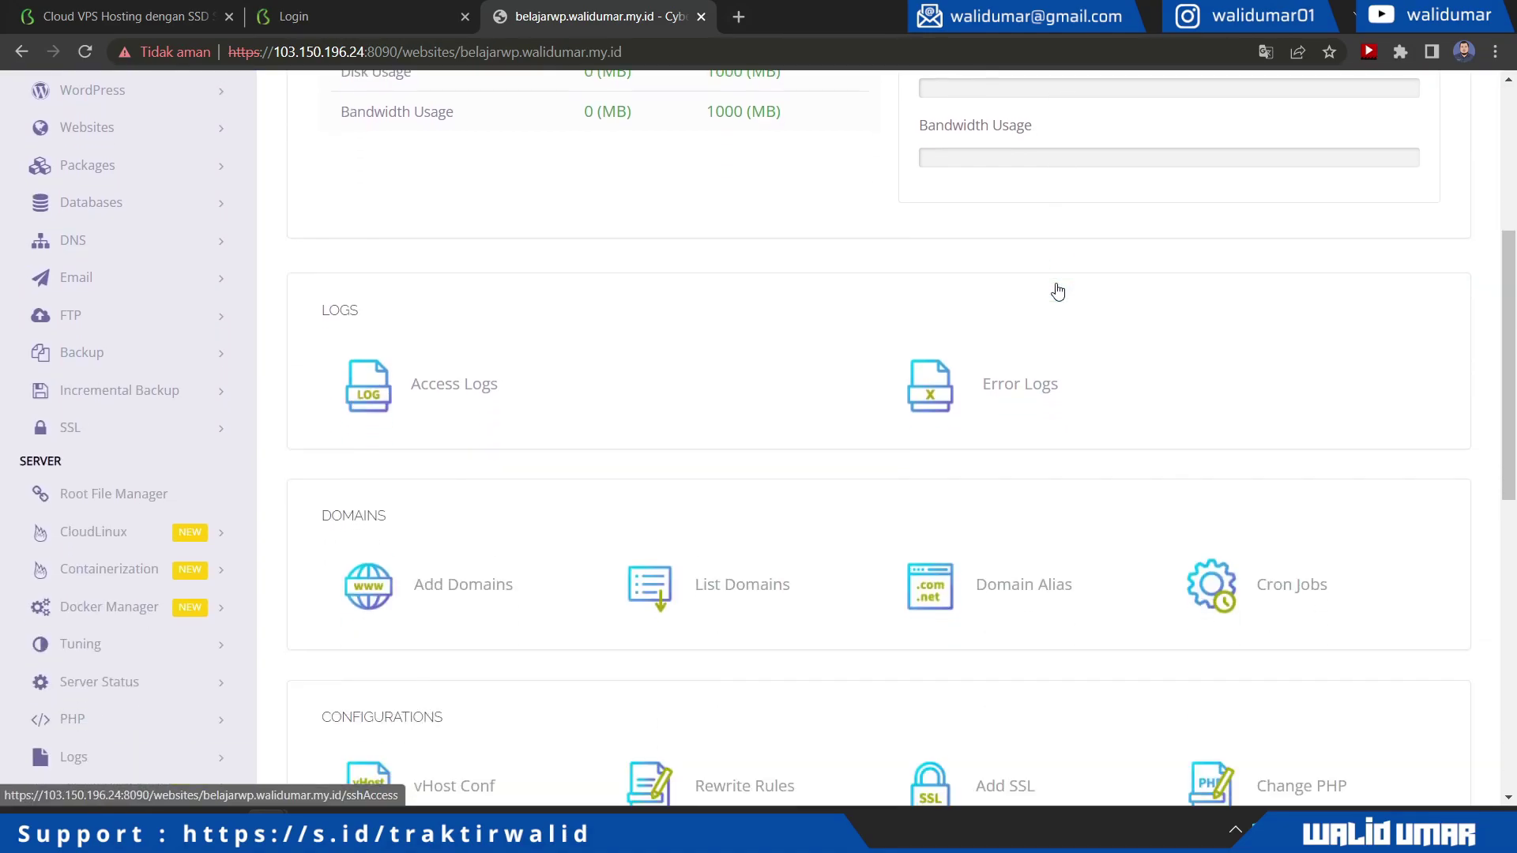
pyautogui.scroll(-5, 1057, 289)
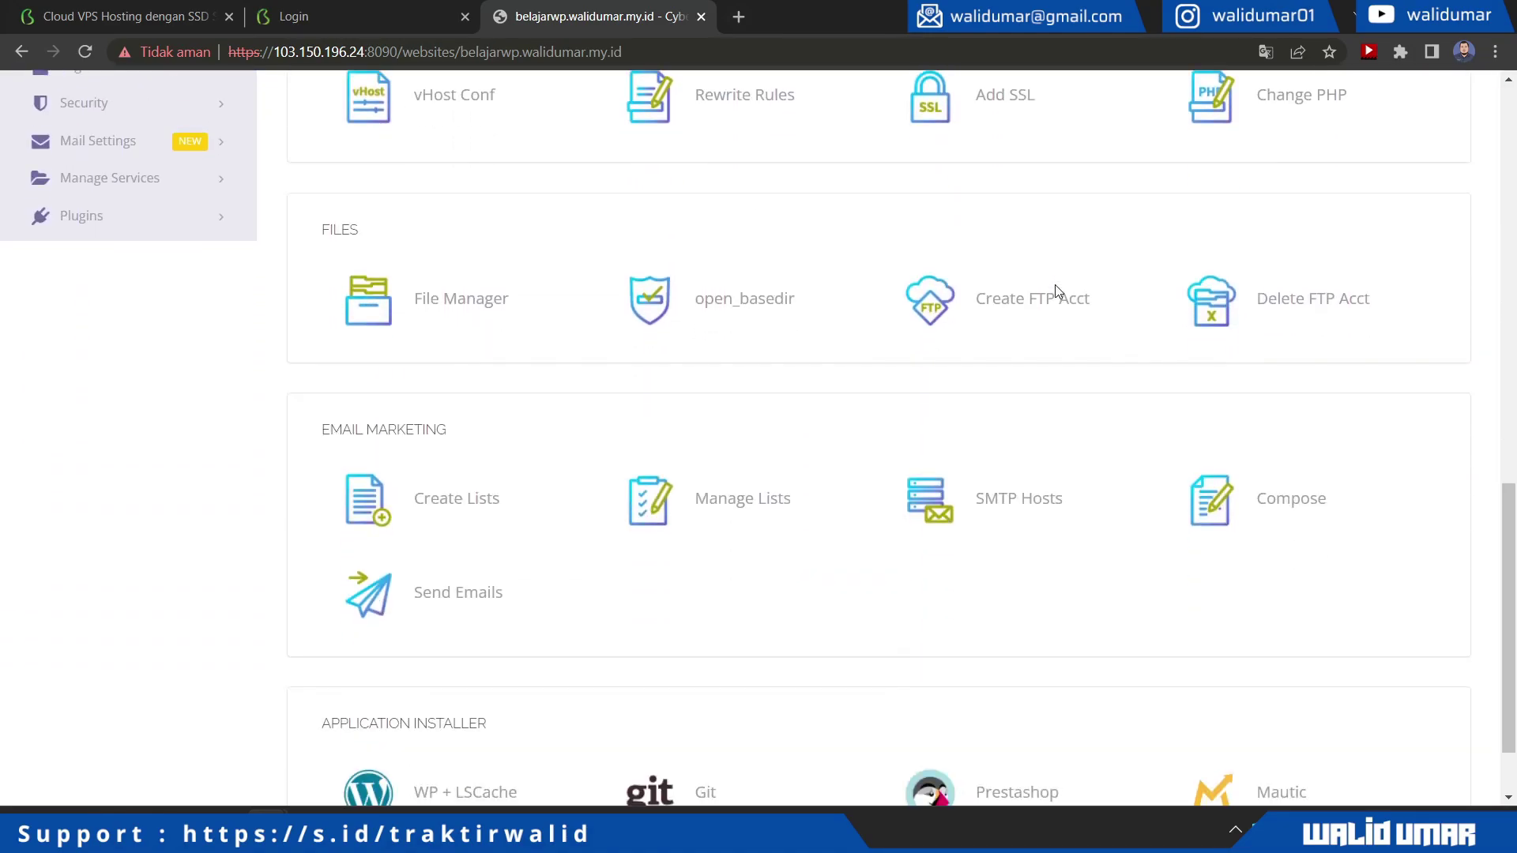
pyautogui.scroll(-2, 1057, 289)
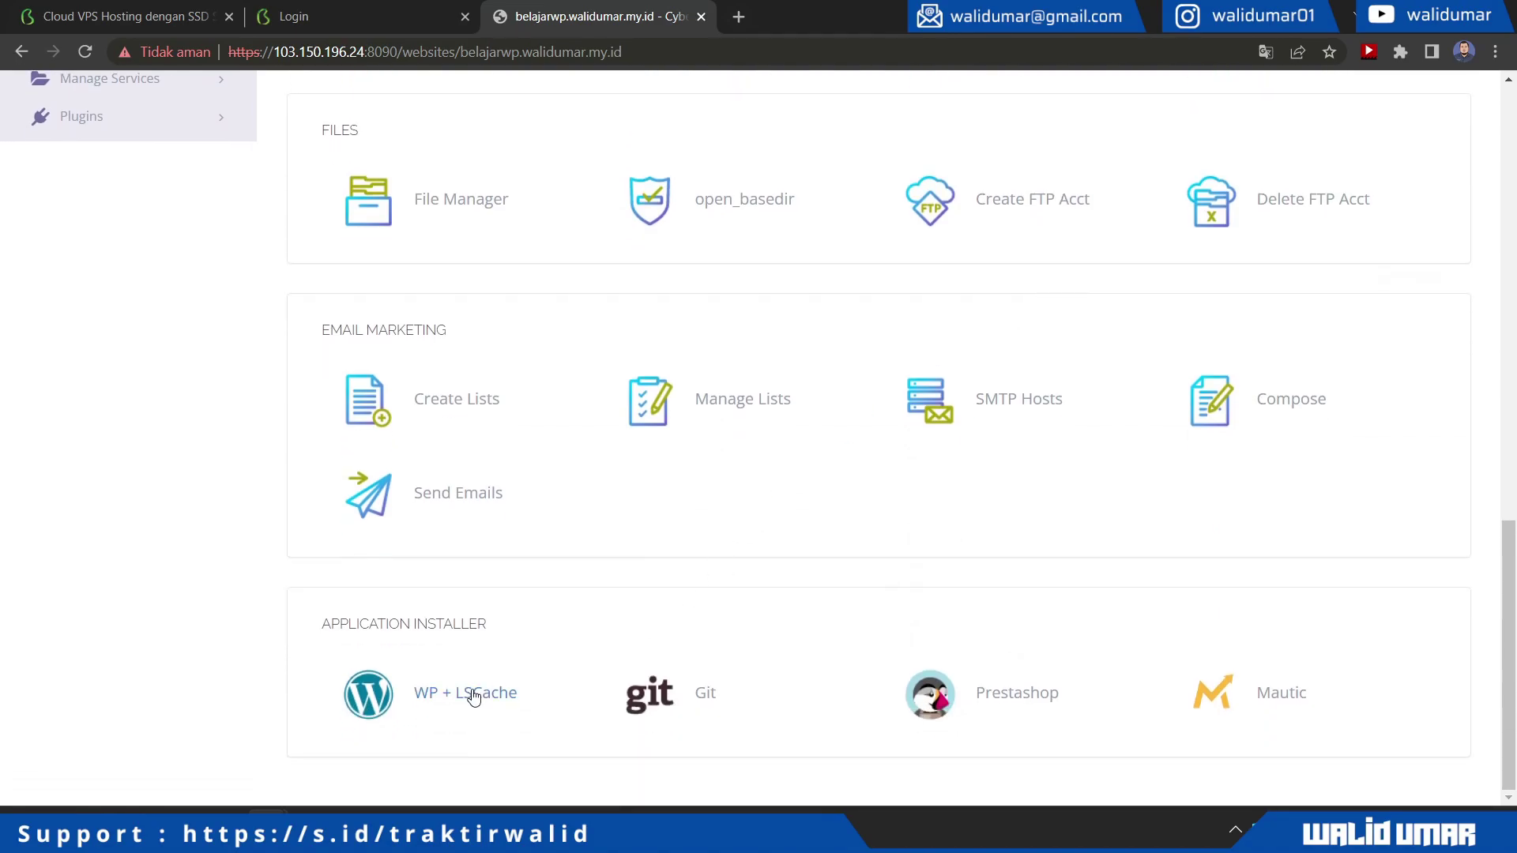
pyautogui.scroll(15, 474, 697)
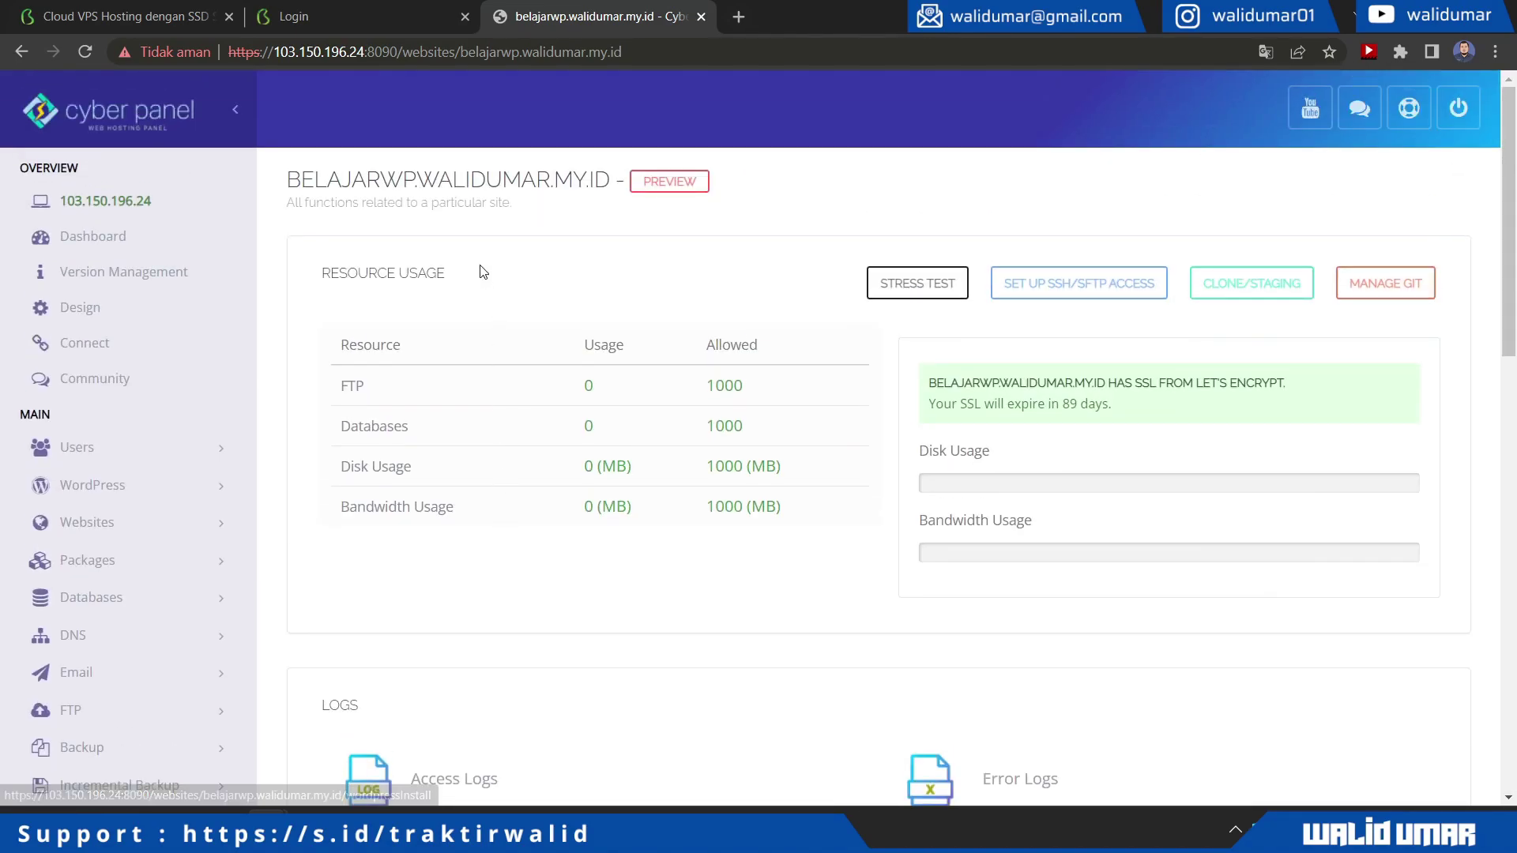
pyautogui.click(667, 184)
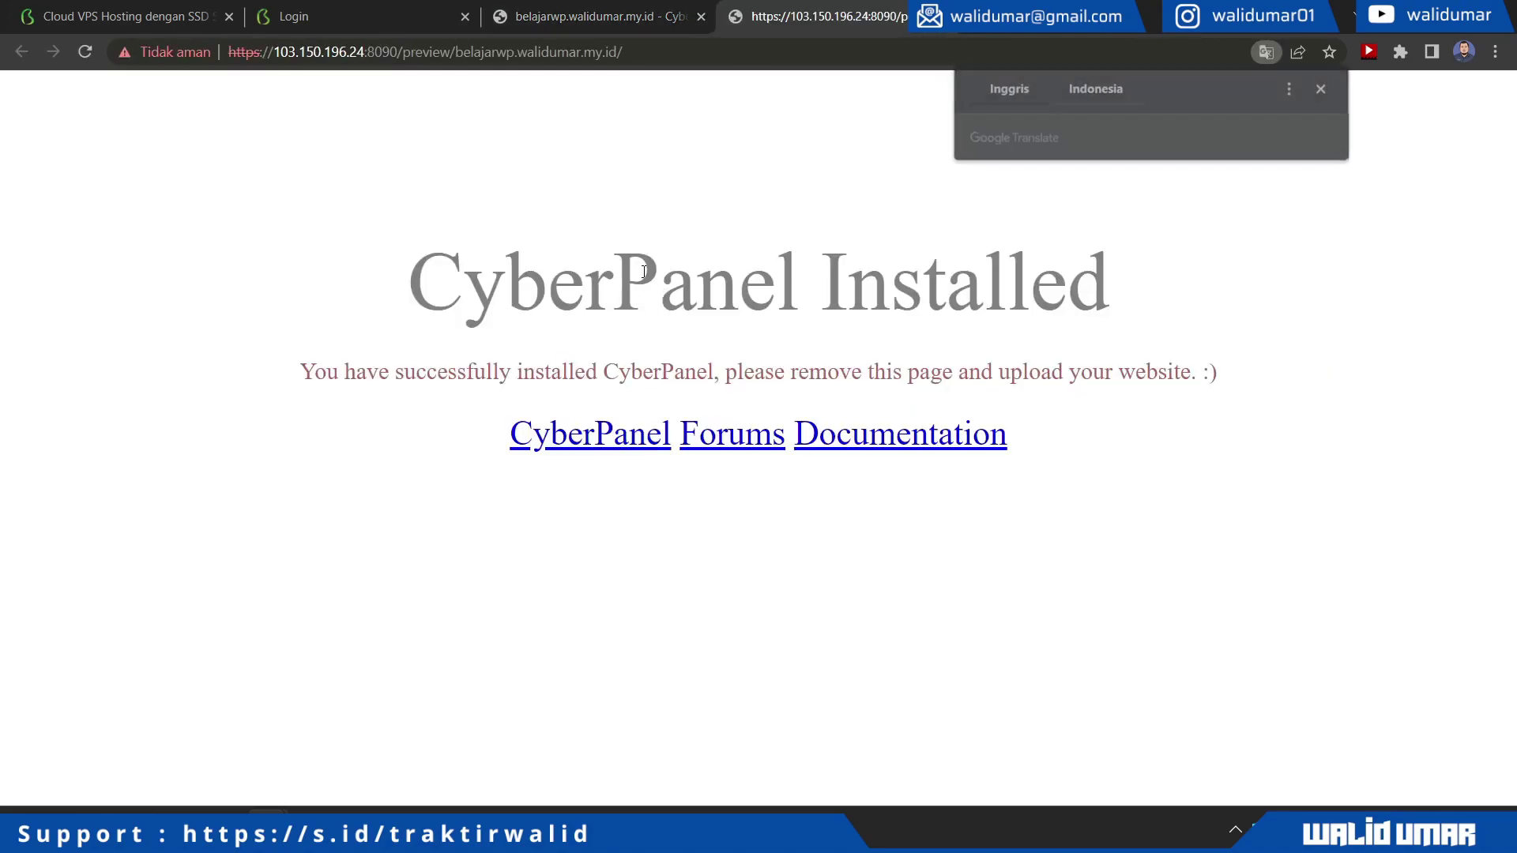
pyautogui.moveTo(520, 371); pyautogui.dragTo(995, 365)
pyautogui.click(995, 365)
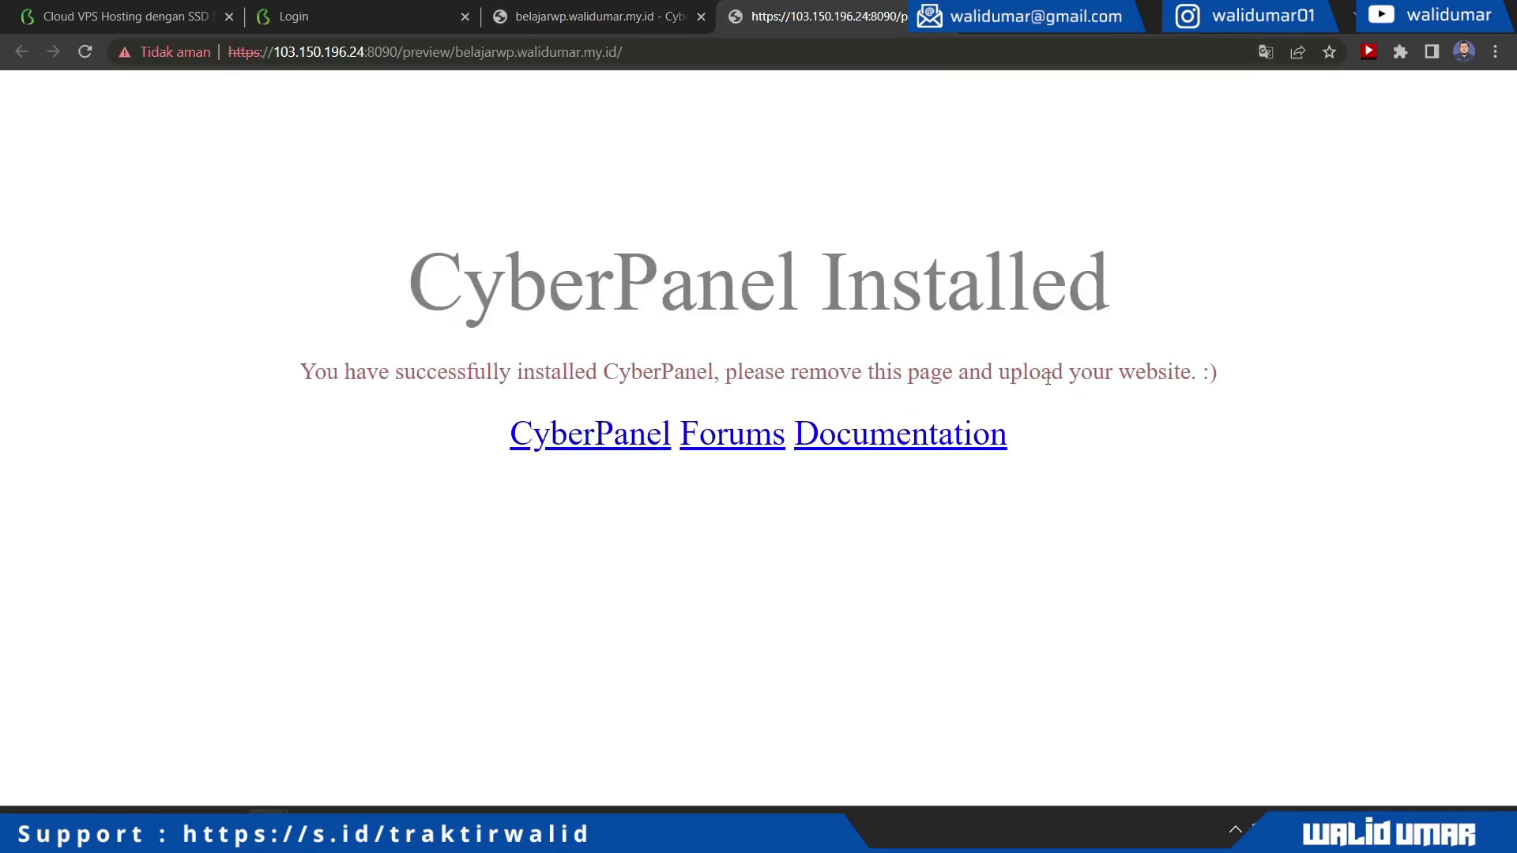
pyautogui.tripleClick(1051, 372)
pyautogui.click(912, 360)
# Open the site's File Manager, then start a new tab addressed to wordpress.org
pyautogui.click(689, 8)
pyautogui.scroll(-5, 1045, 294)
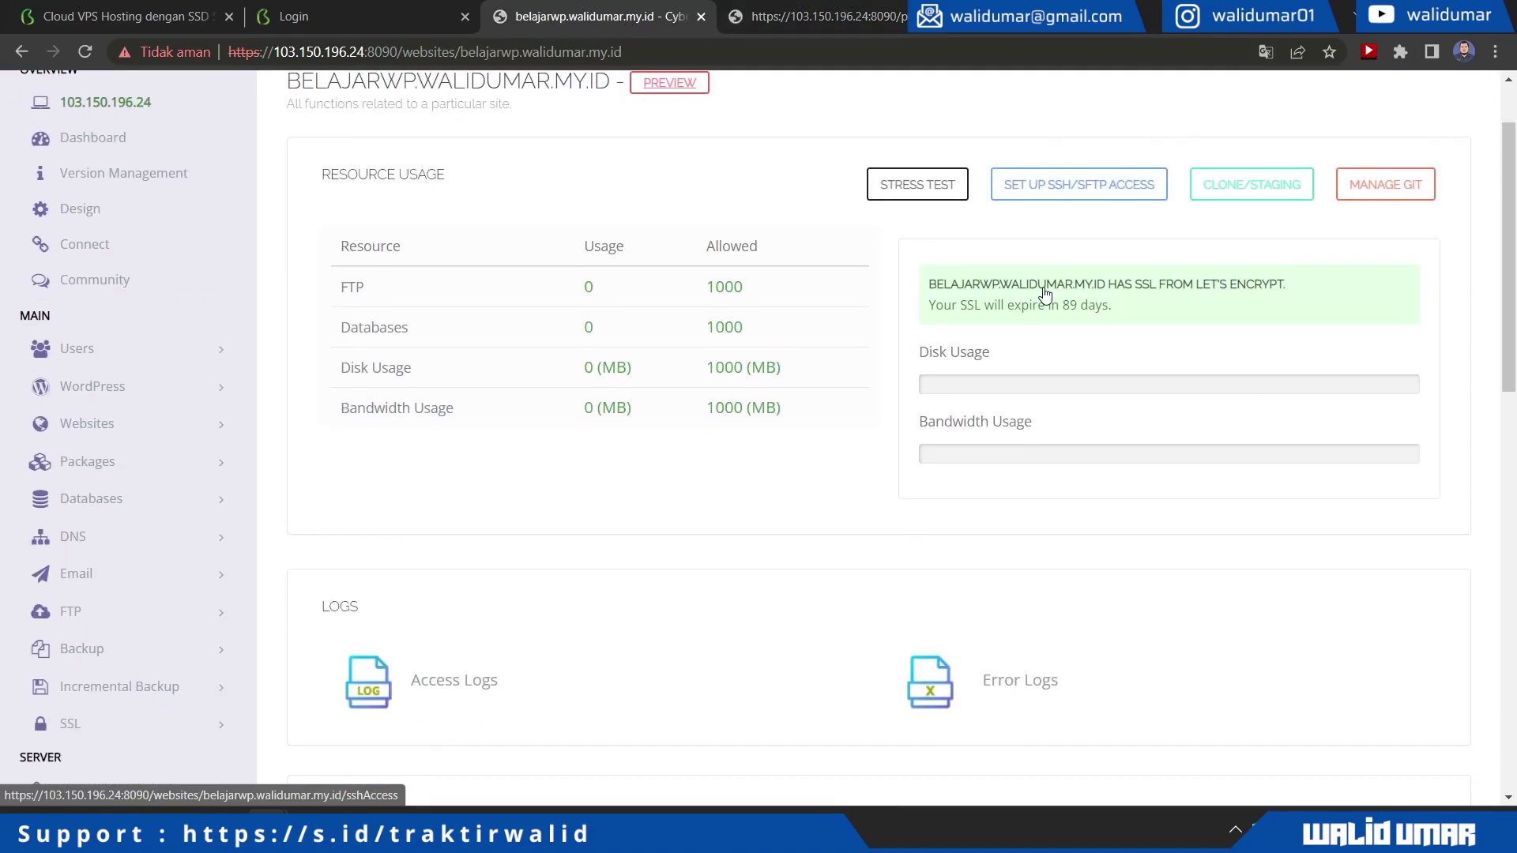
pyautogui.scroll(-6, 1045, 294)
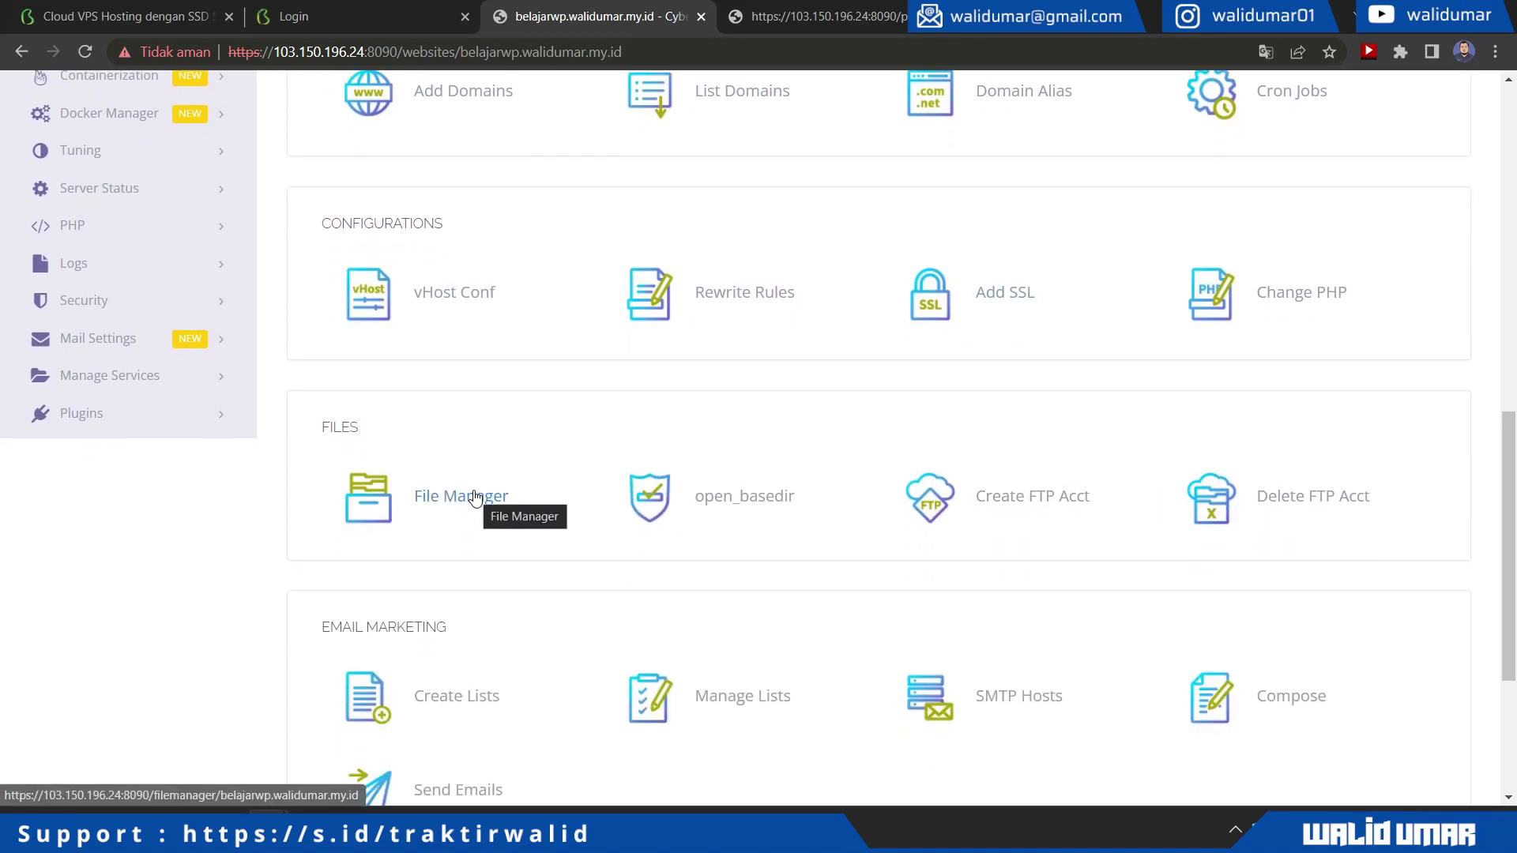
pyautogui.click(474, 496)
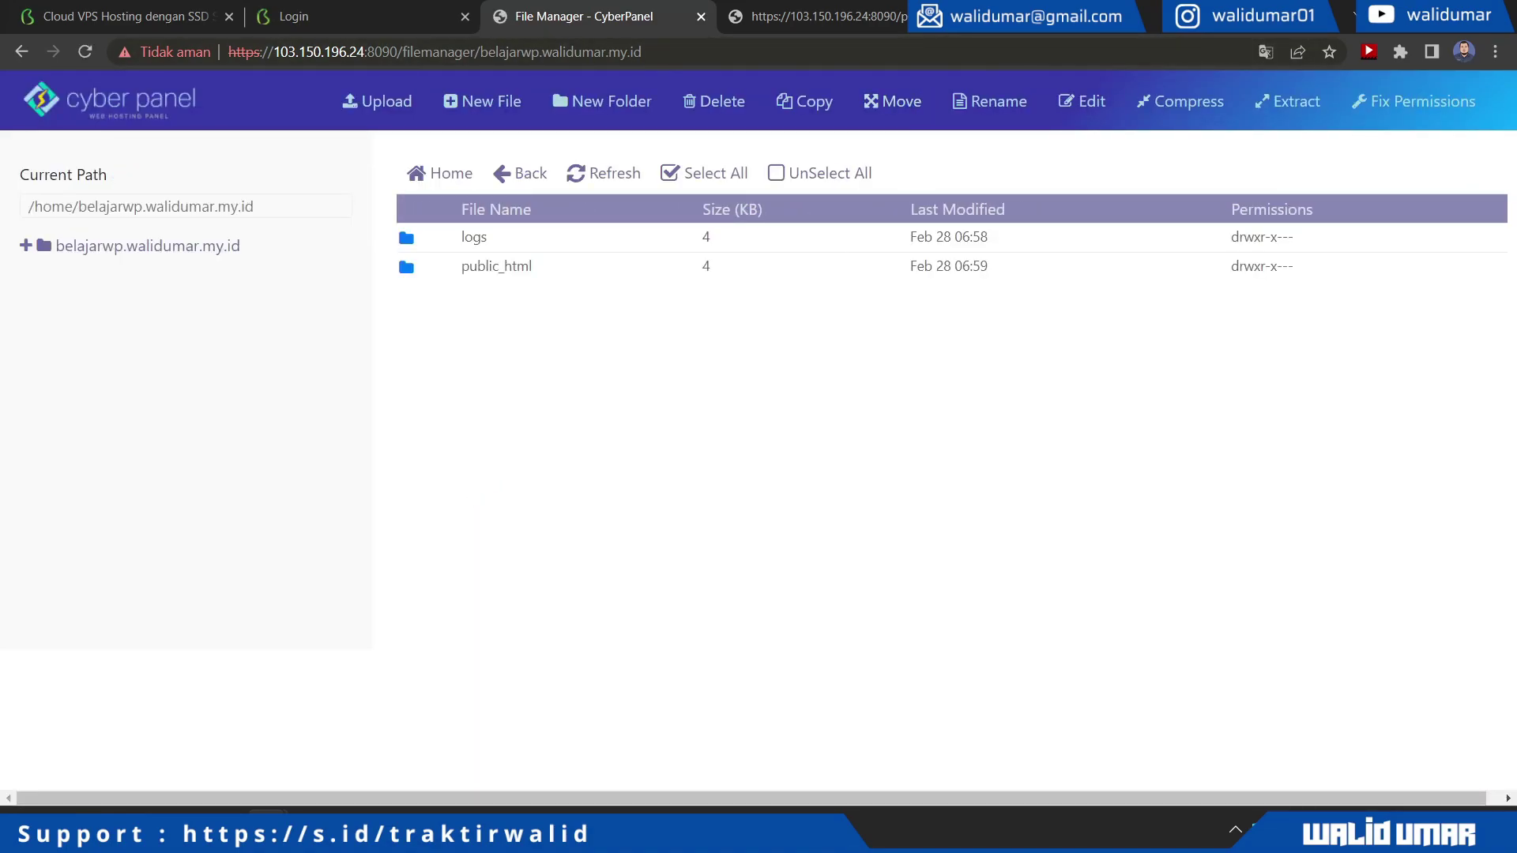
pyautogui.hotkey('ctrl', 't')
pyautogui.write('wordpress.')
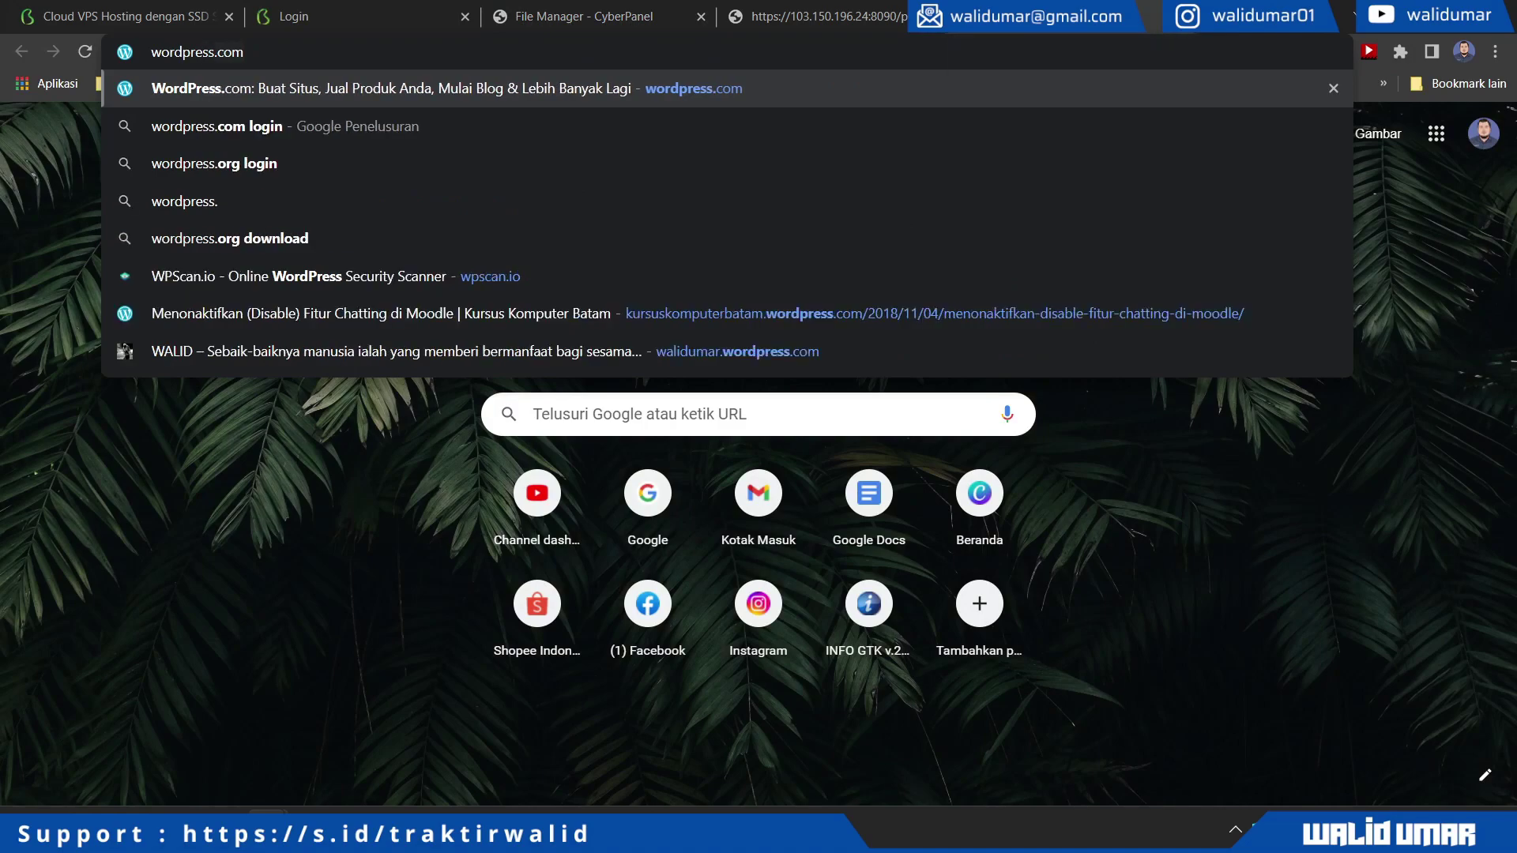
pyautogui.write('org')
# Download wordpress-6.1.1.zip from wordpress.org and return to the File Manager tab
pyautogui.press('Return')
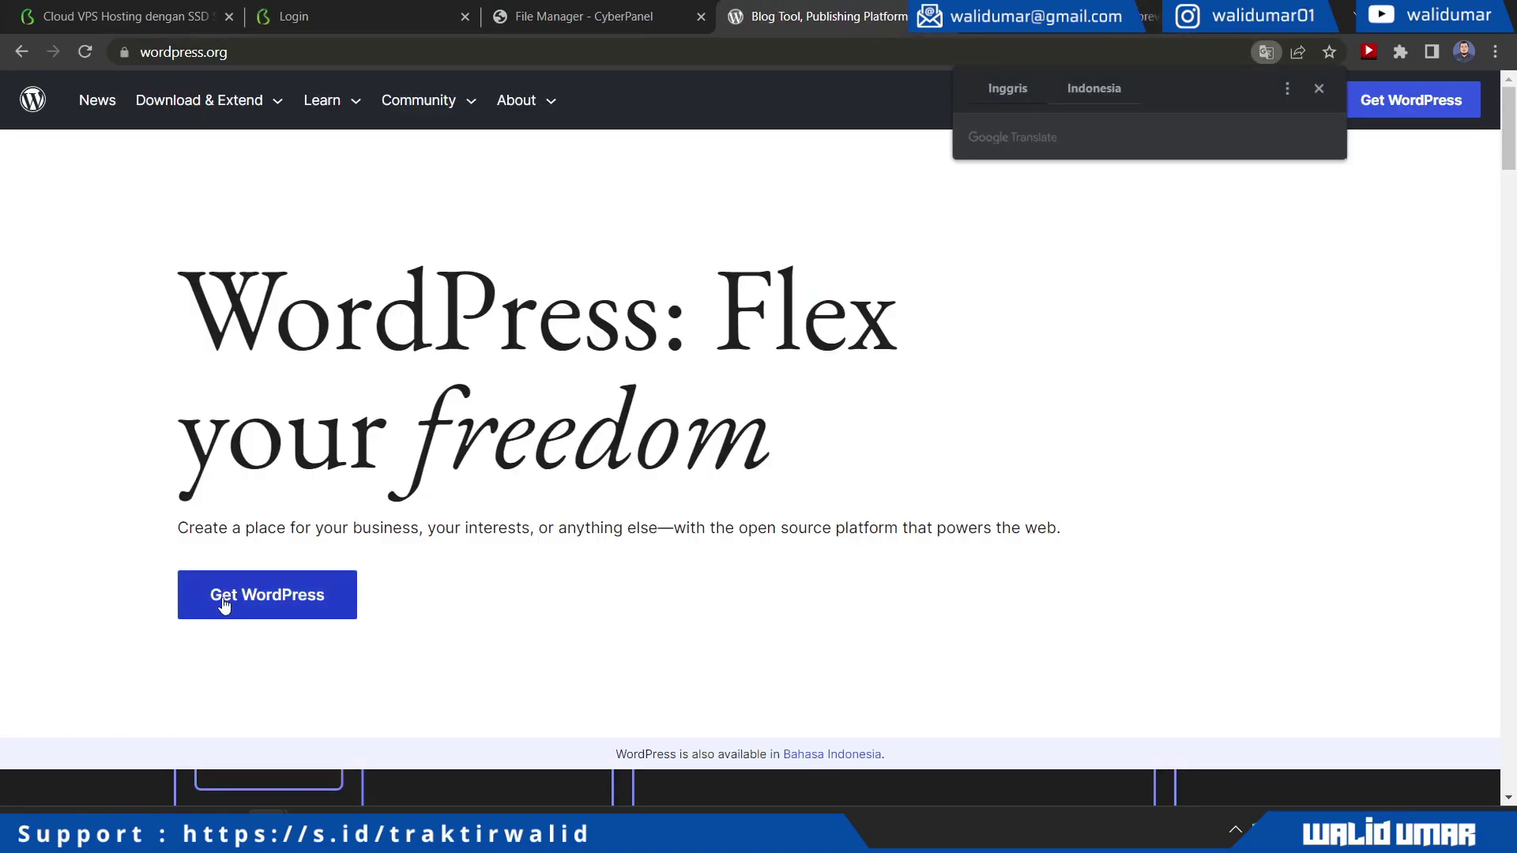
pyautogui.click(315, 594)
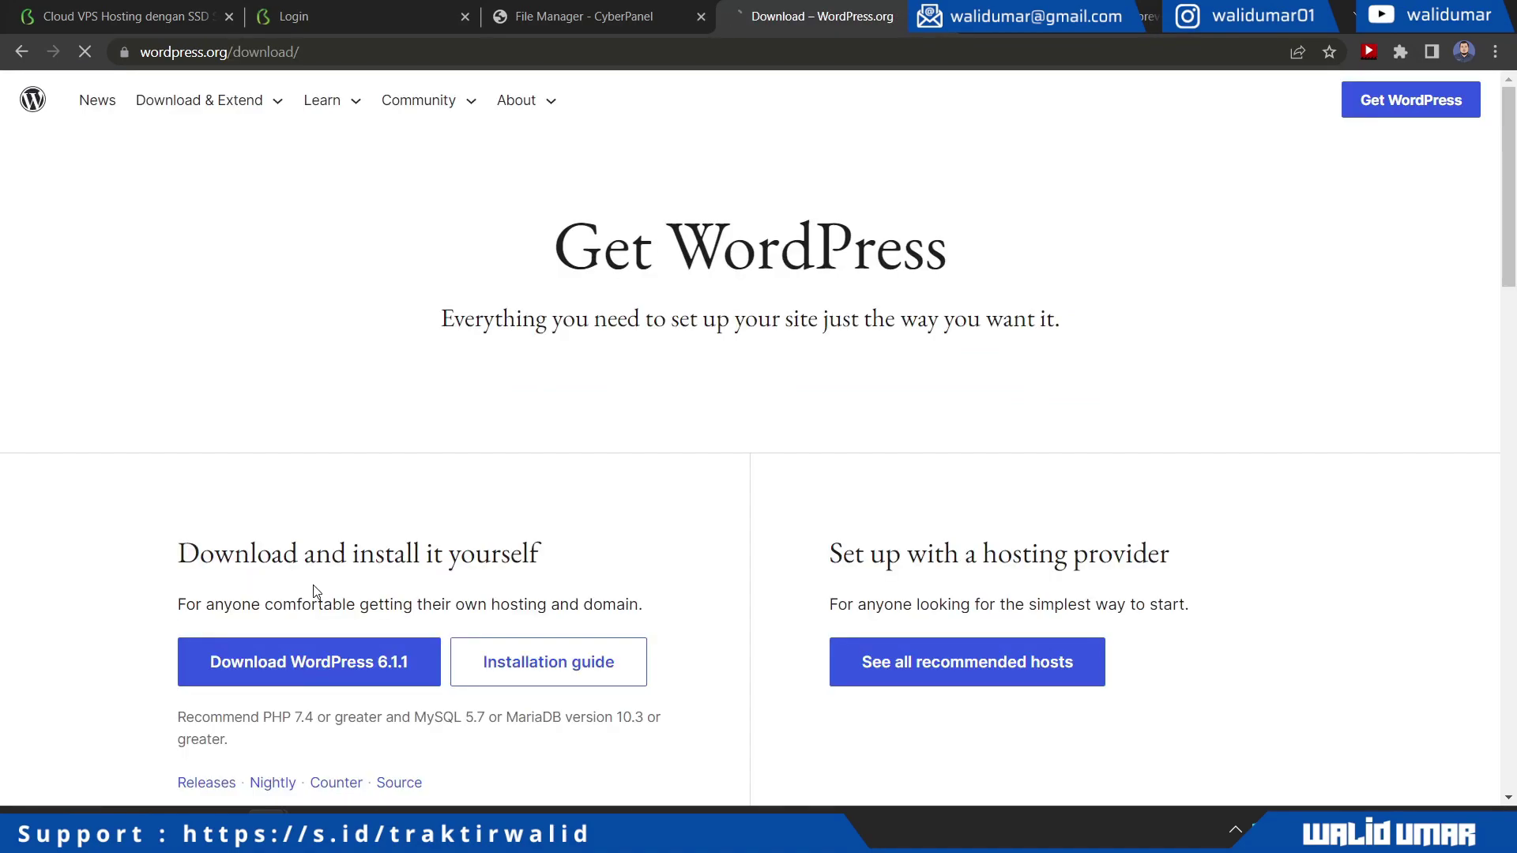
pyautogui.scroll(-3, 411, 517)
pyautogui.click(352, 469)
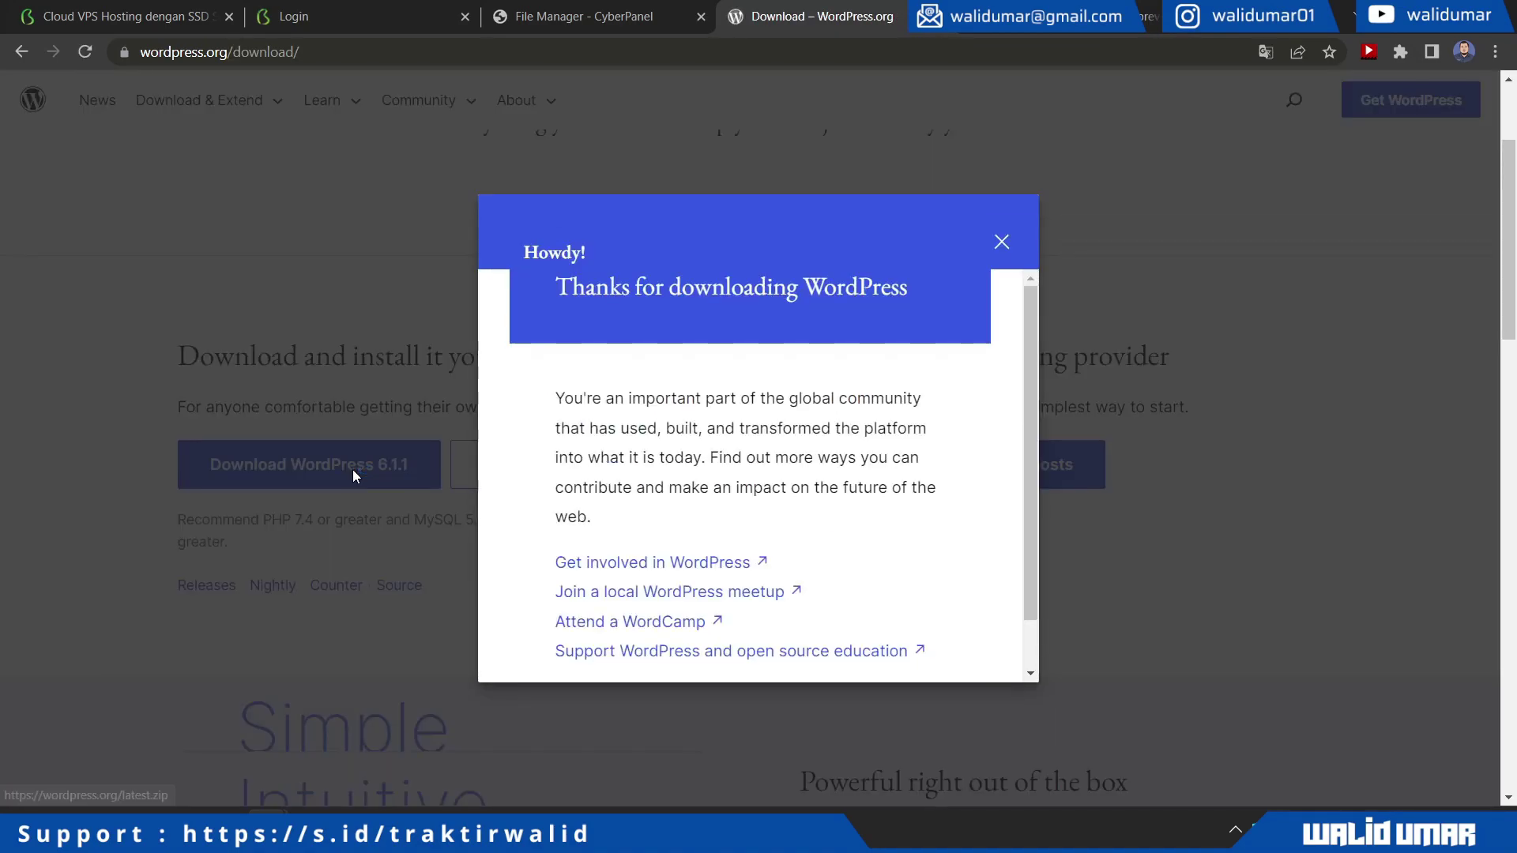
pyautogui.click(585, 16)
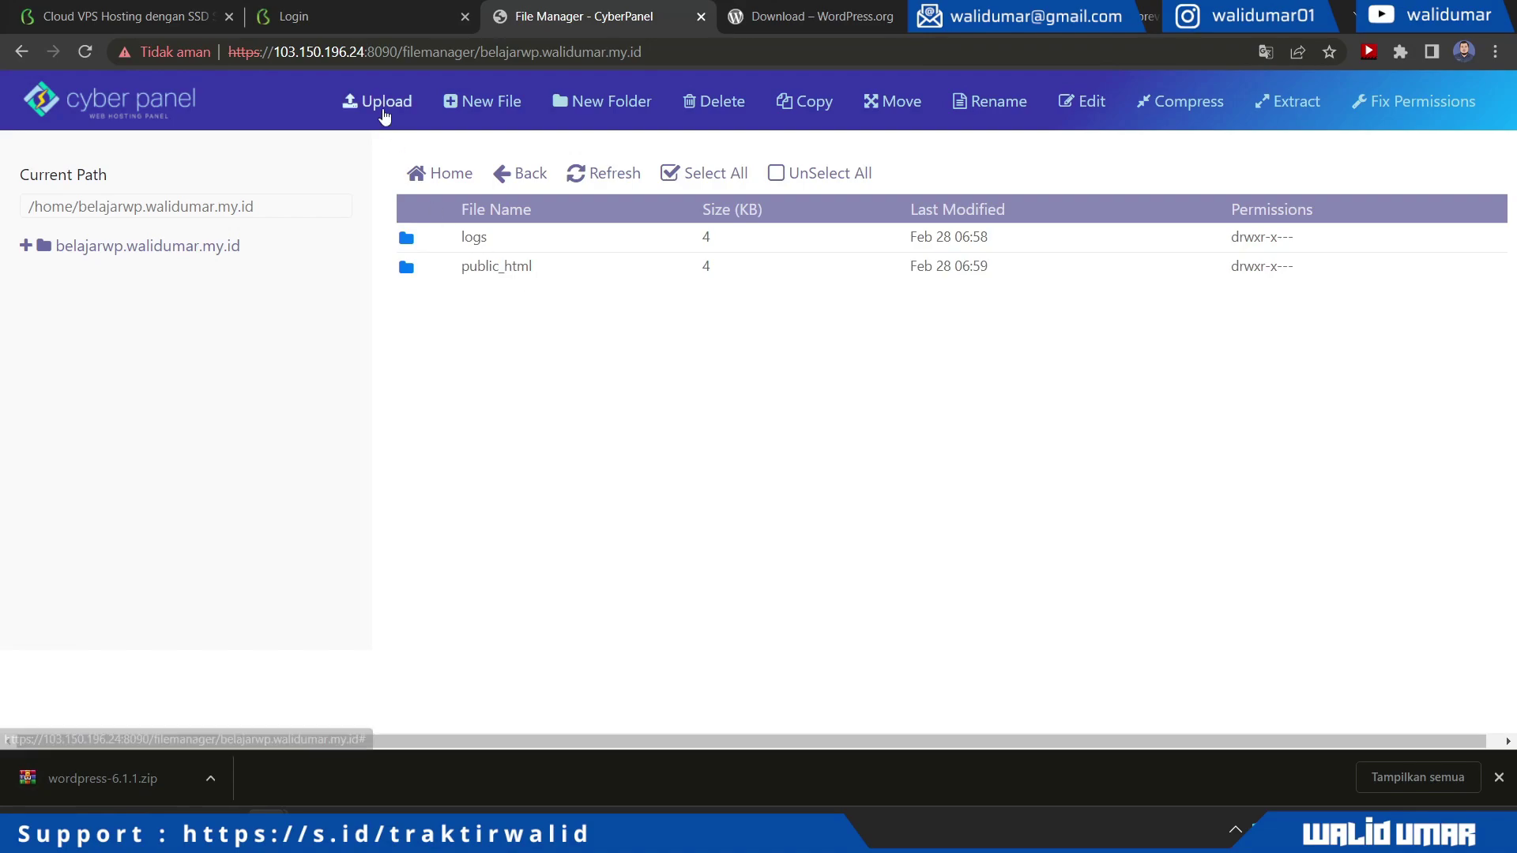
# Upload wordpress-6.1.1.zip (23798 KB) into the site's home folder and close the upload window
pyautogui.click(381, 107)
pyautogui.moveTo(126, 782); pyautogui.dragTo(508, 308)
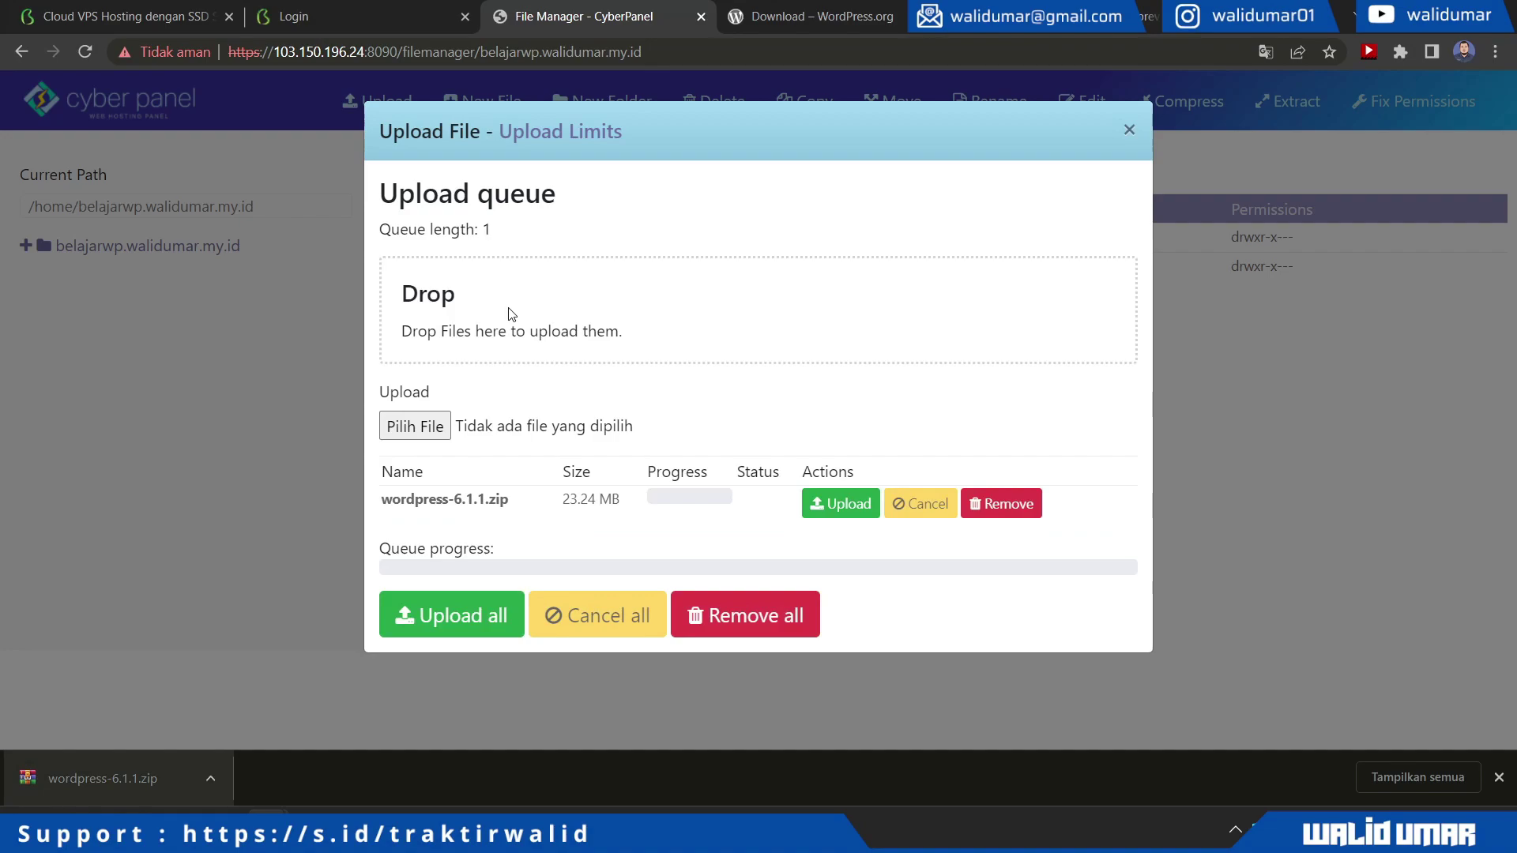
pyautogui.click(838, 512)
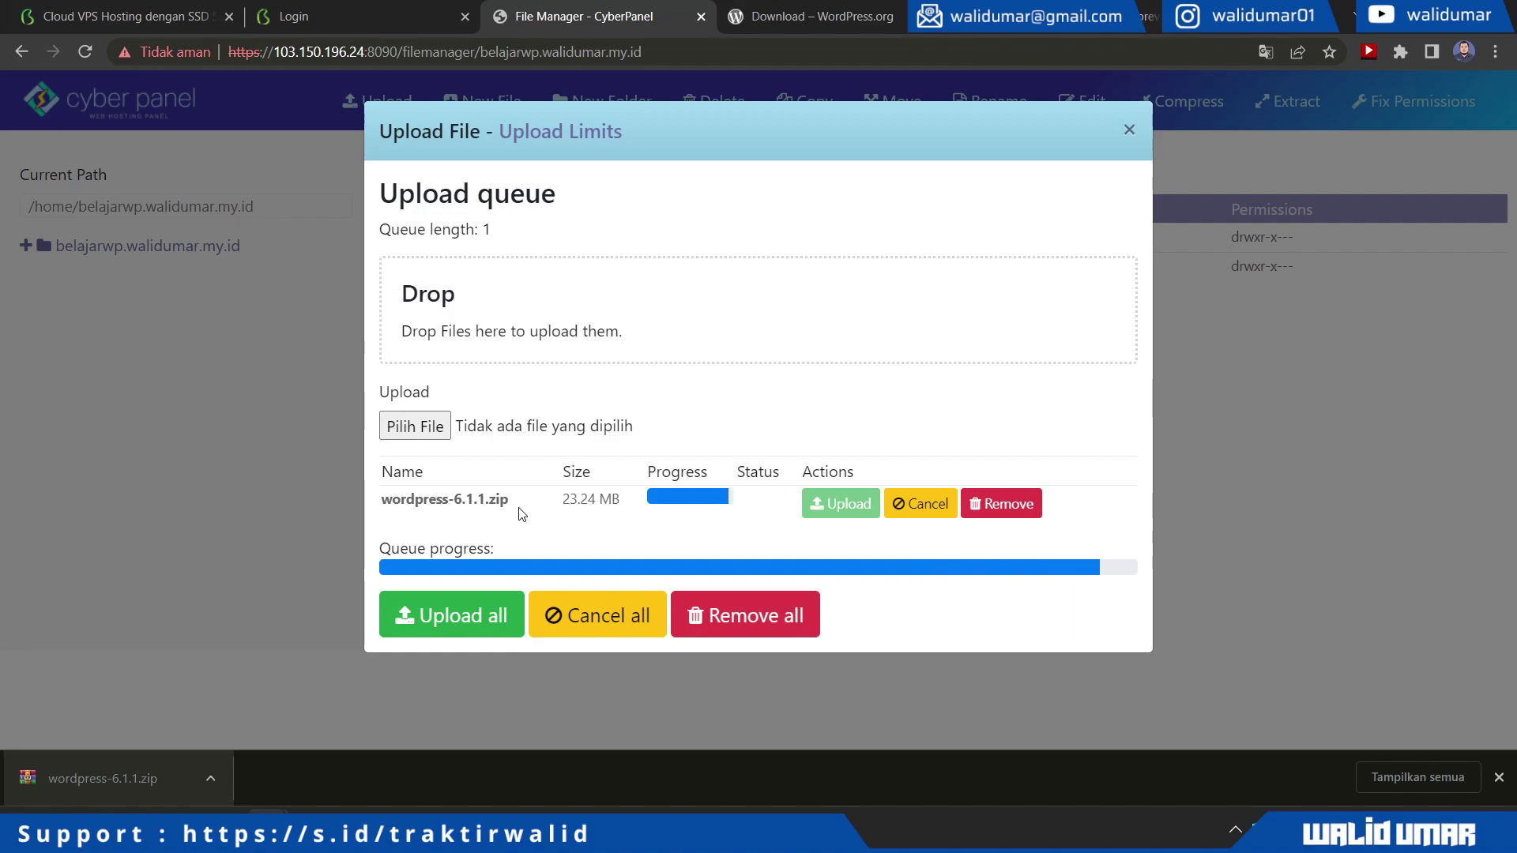
pyautogui.click(1499, 778)
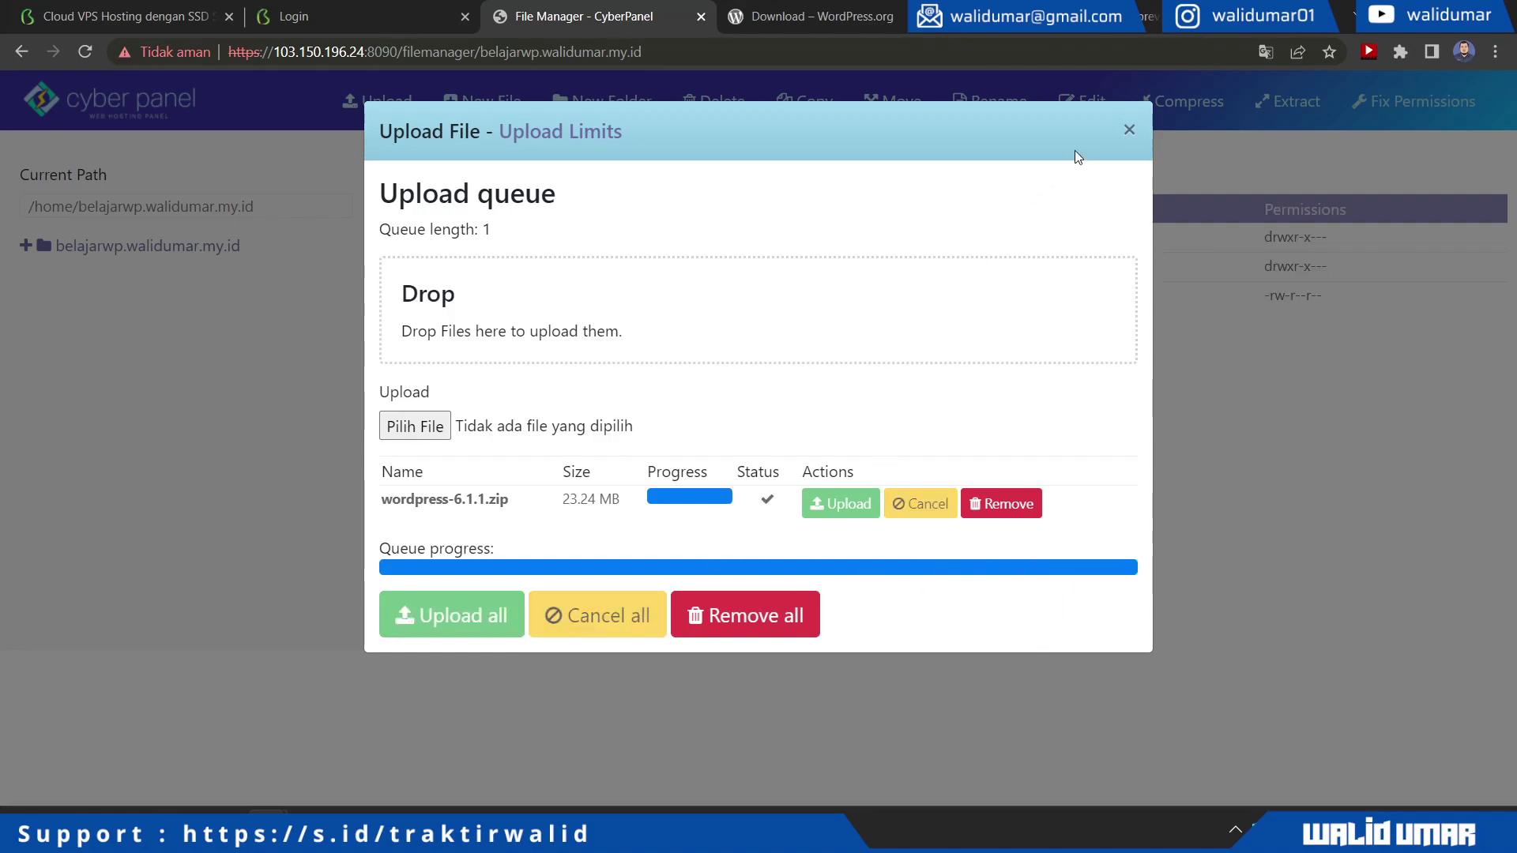
pyautogui.click(1129, 130)
pyautogui.click(419, 297)
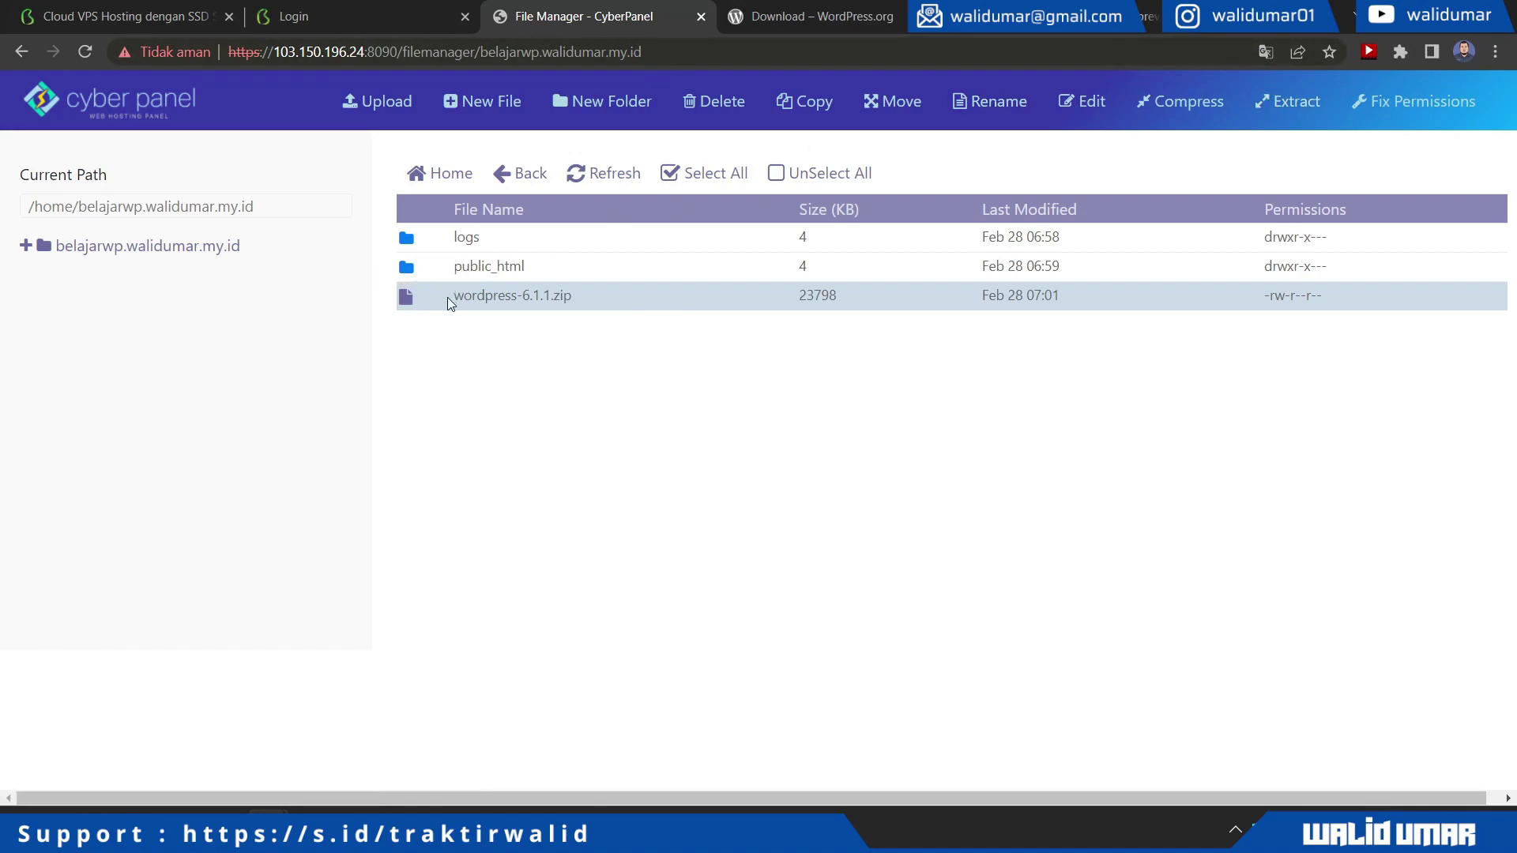
# Move wordpress-6.1.1.zip into public_html by appending /public_html to the destination path
pyautogui.click(419, 301)
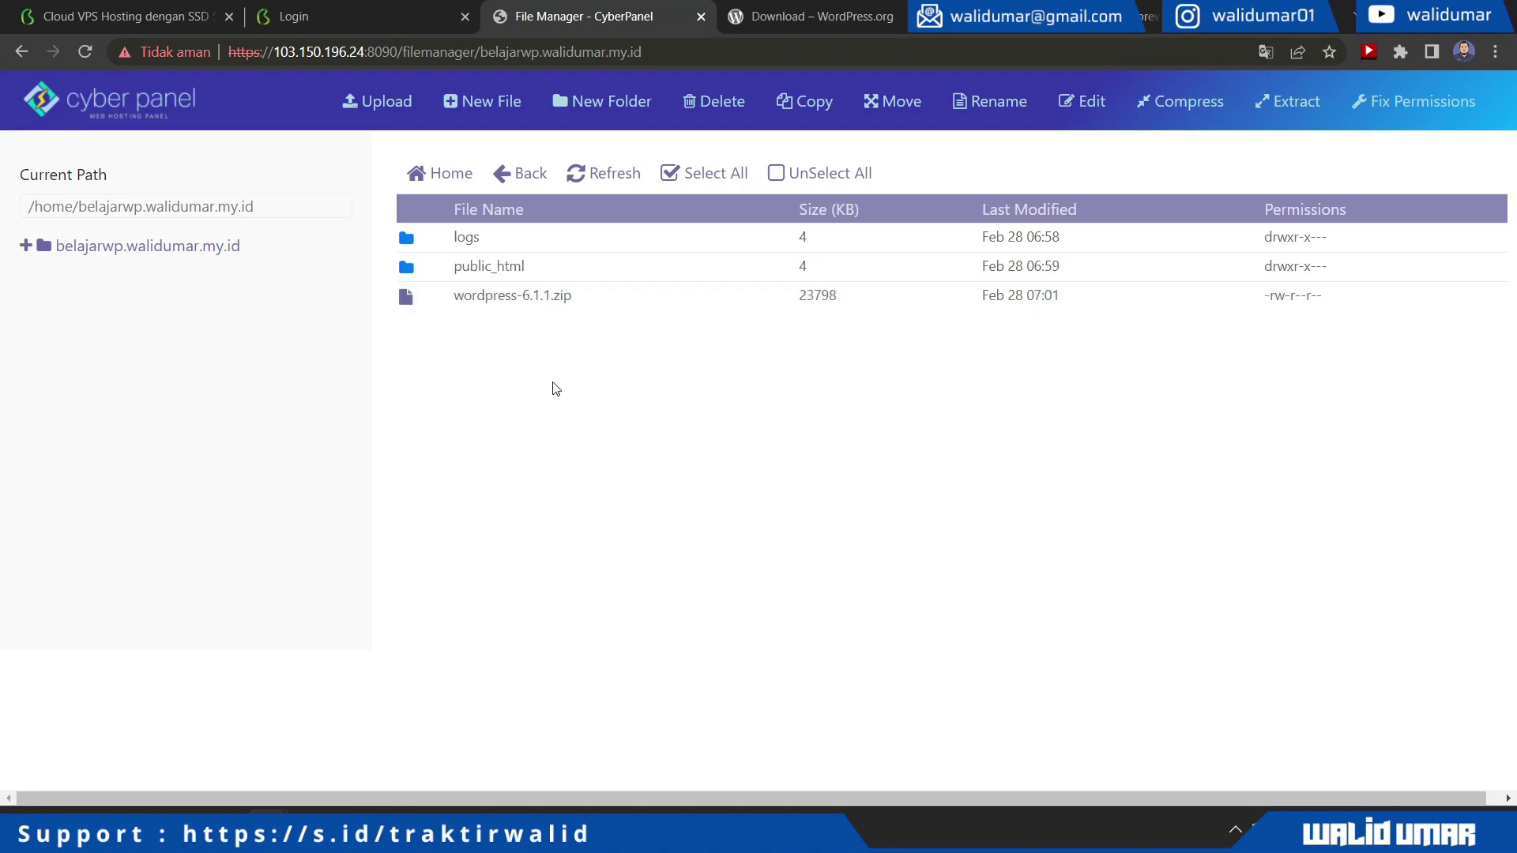
pyautogui.click(418, 304)
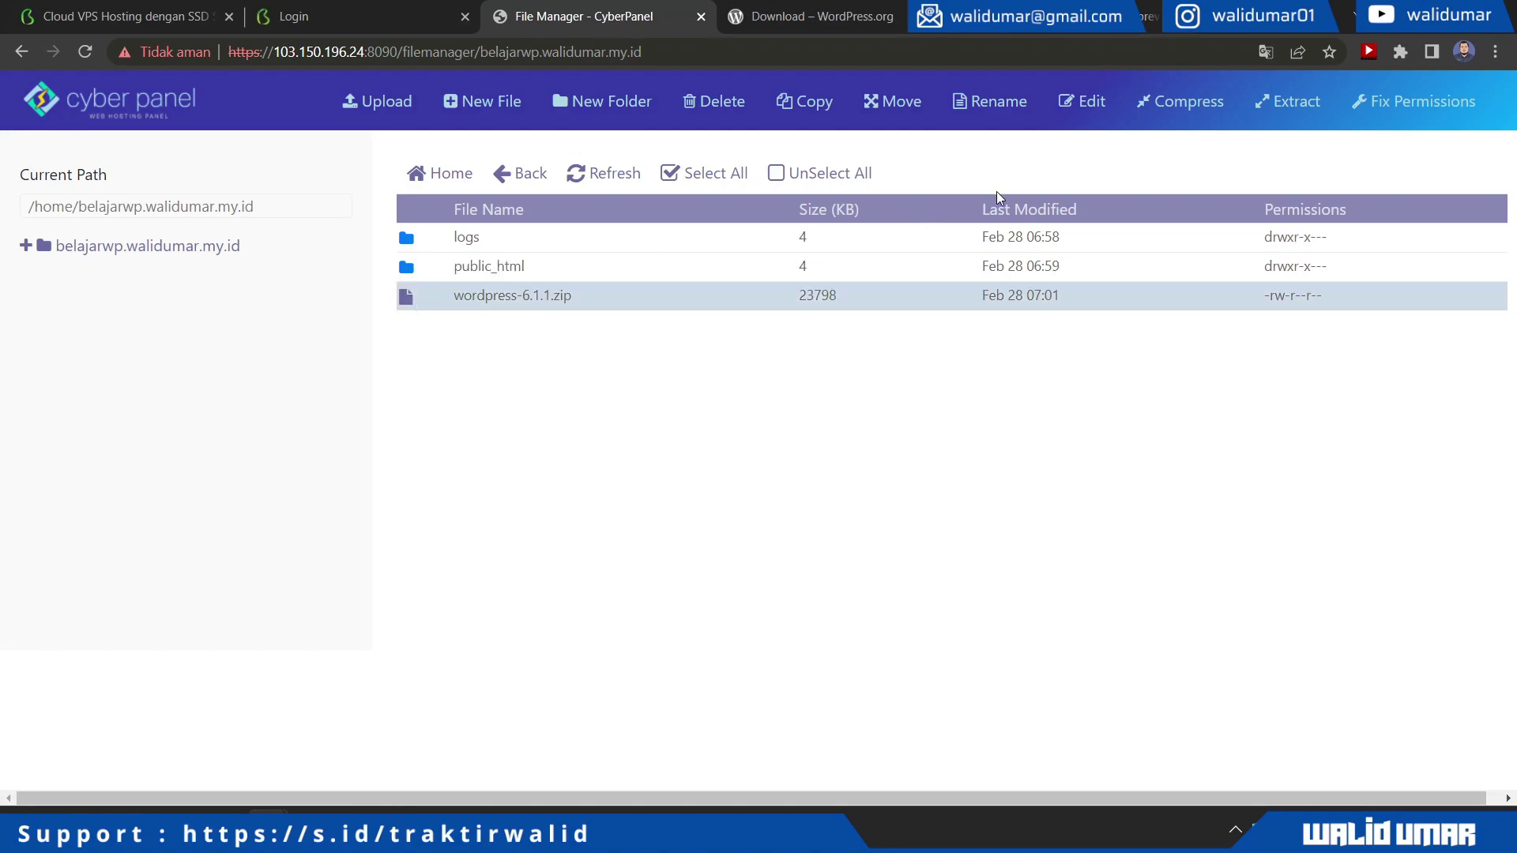
pyautogui.click(883, 107)
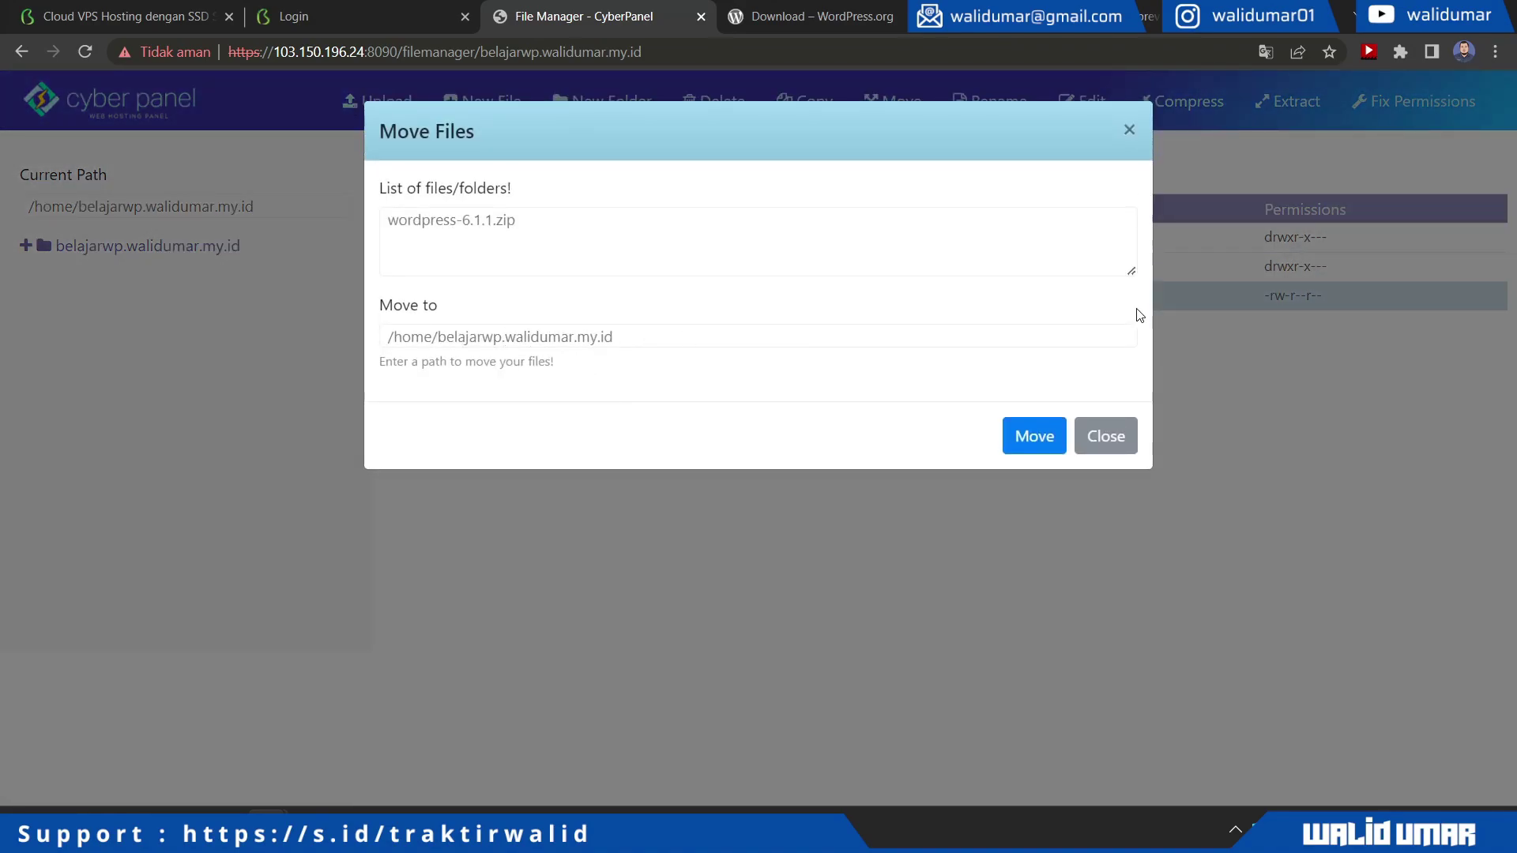
pyautogui.click(681, 336)
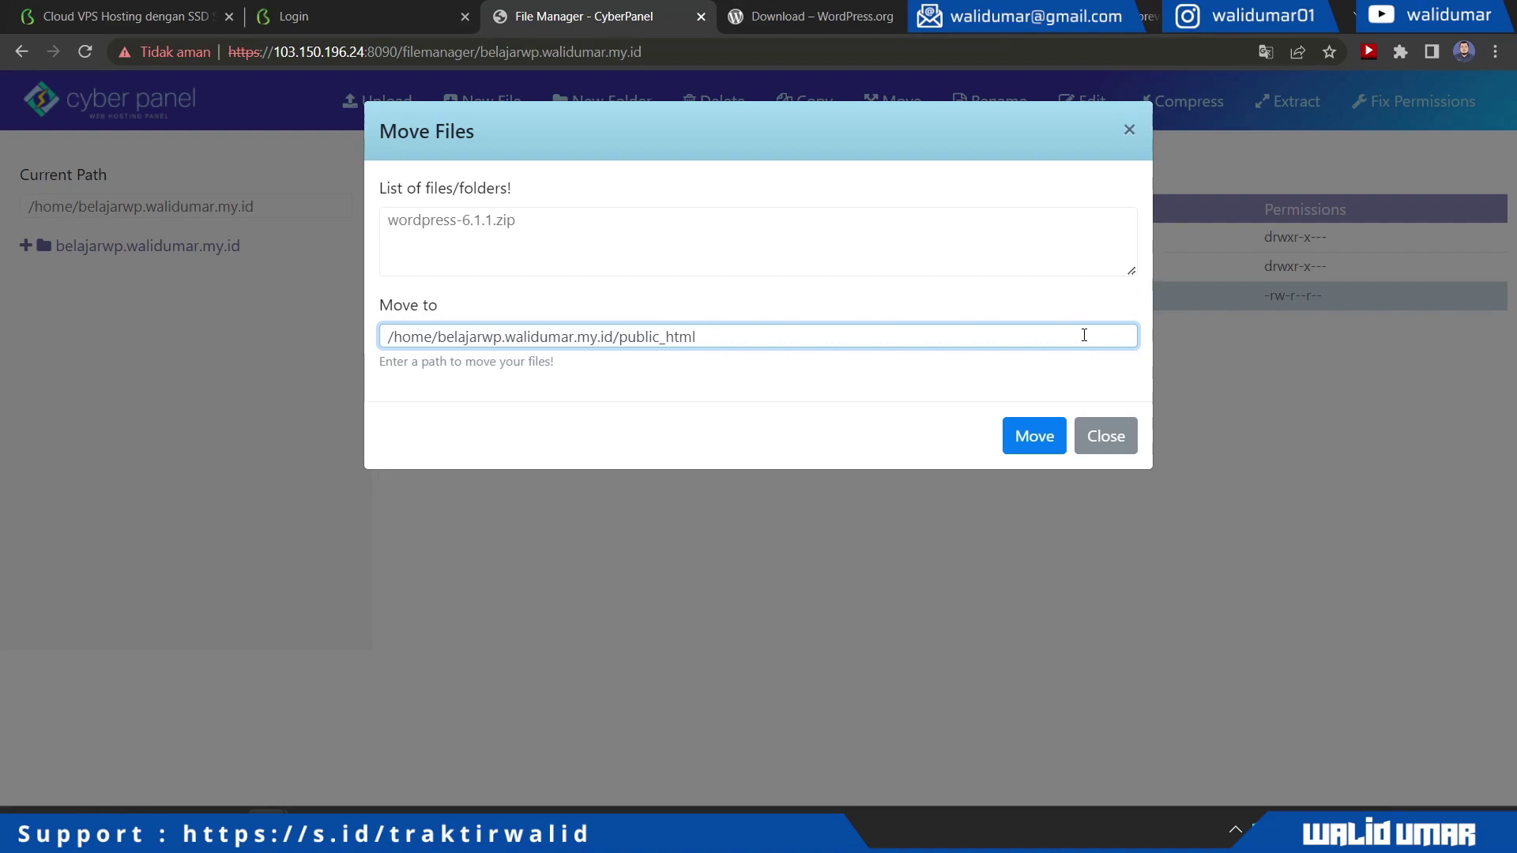
pyautogui.click(1031, 447)
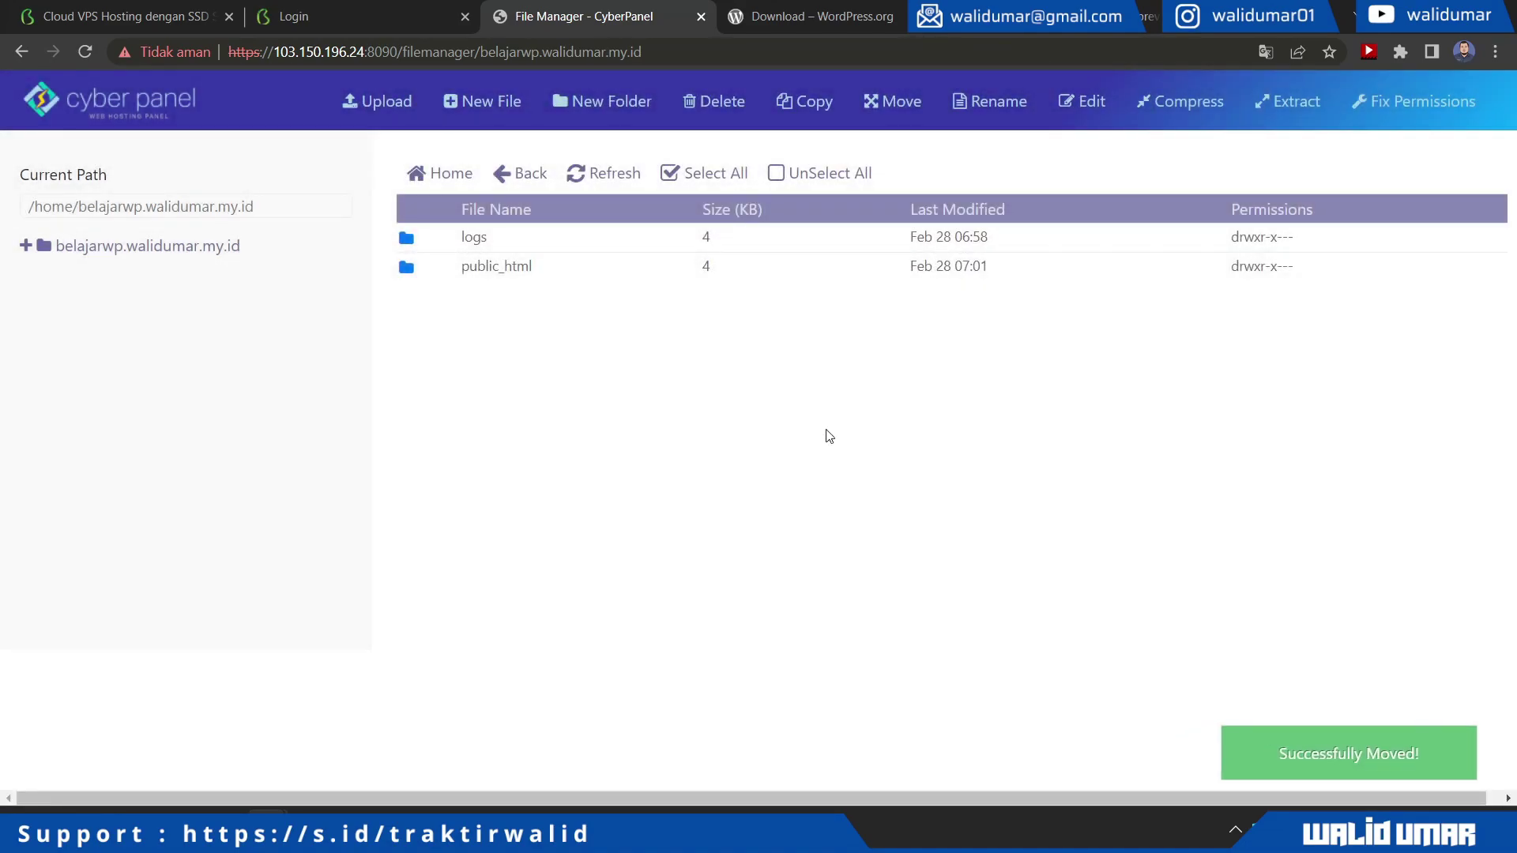
# Open public_html and delete index.html
pyautogui.doubleClick(482, 267)
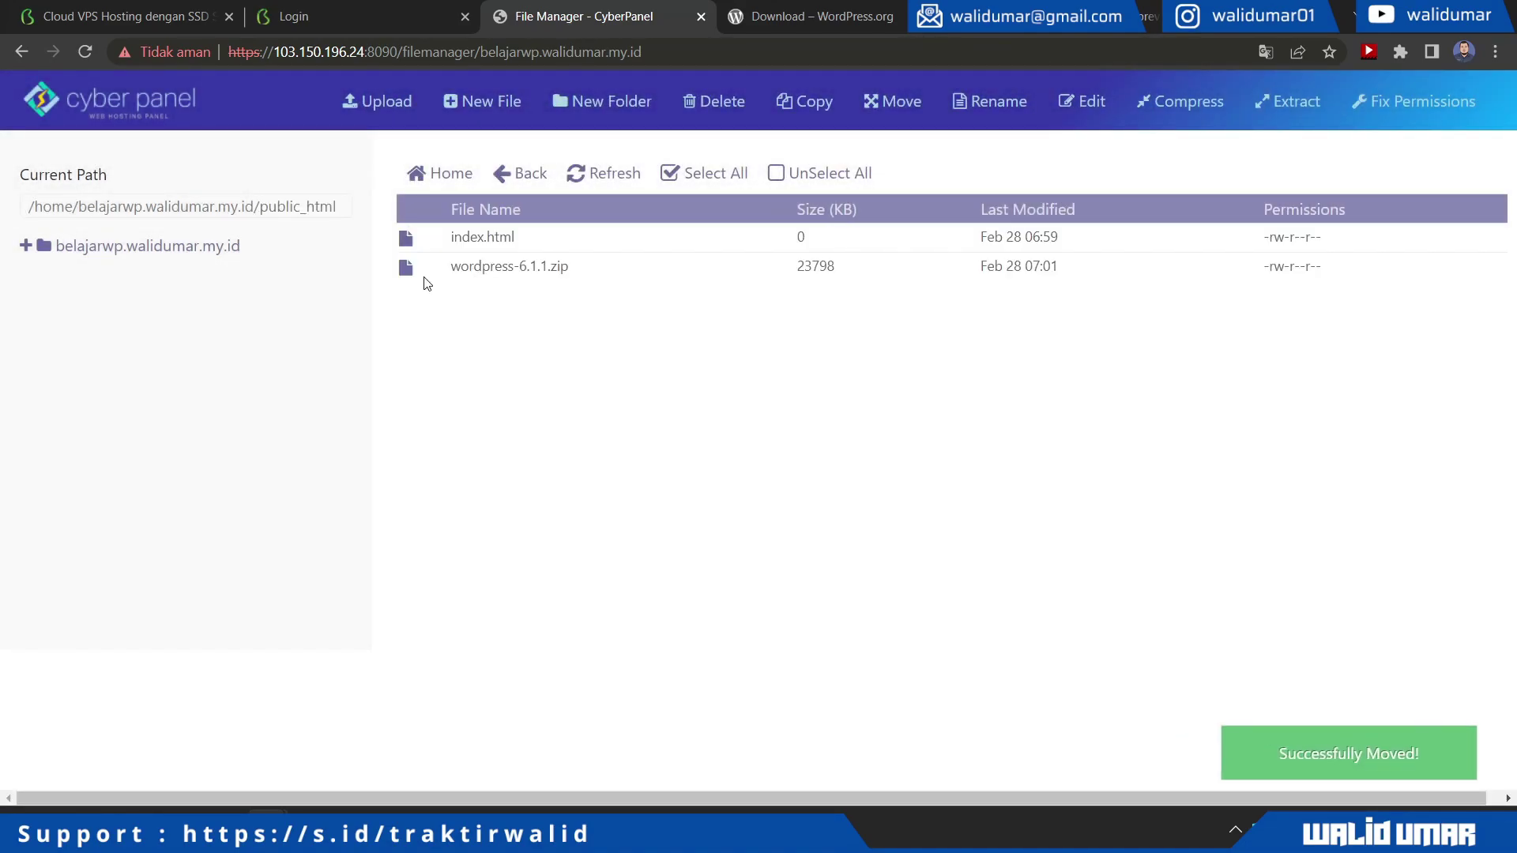
pyautogui.rightClick(412, 238)
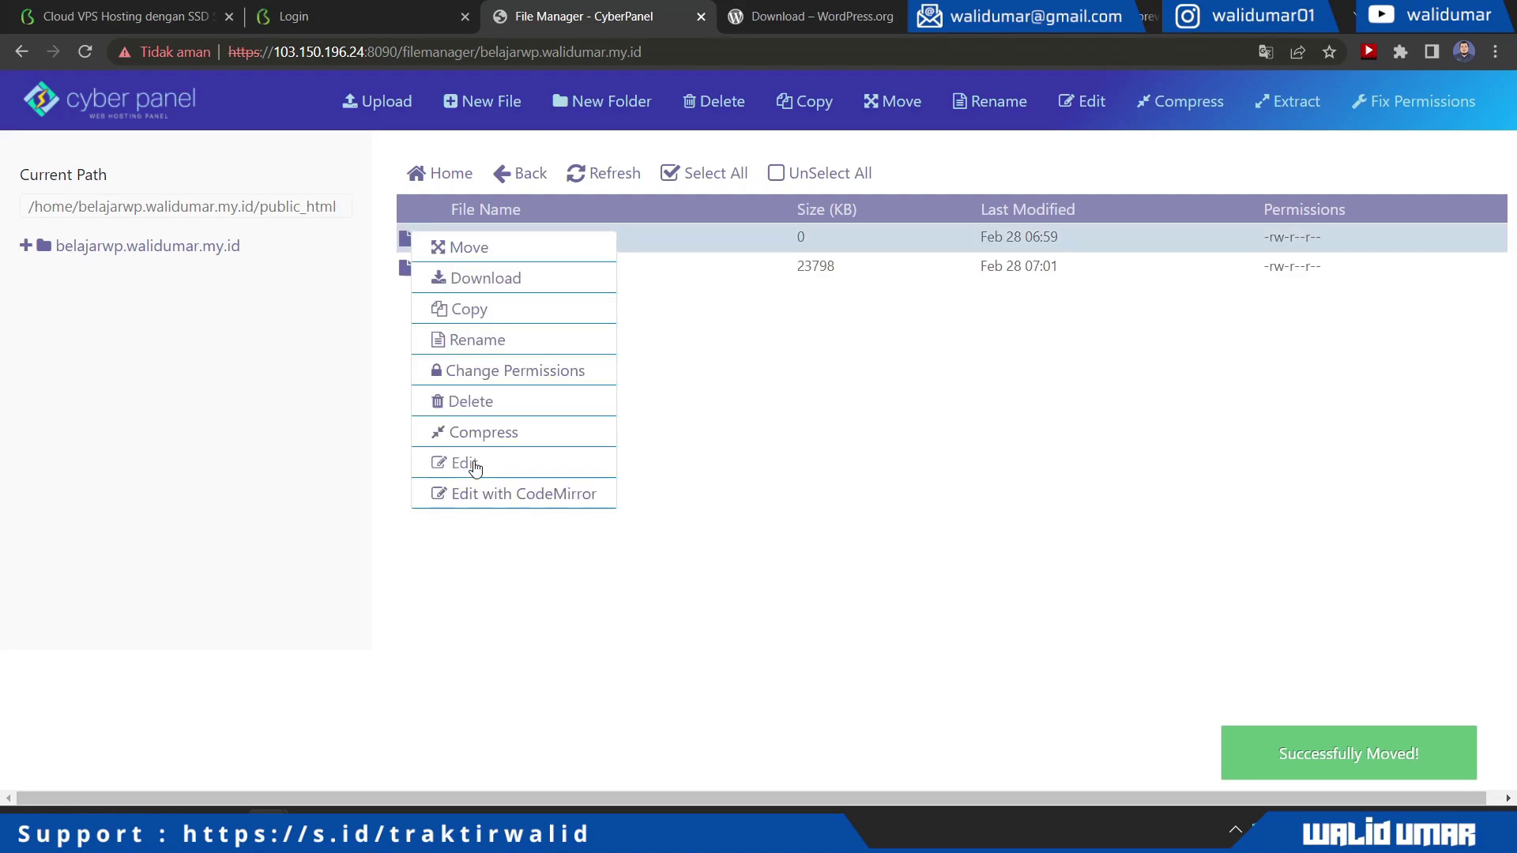
pyautogui.click(476, 407)
pyautogui.click(1028, 336)
# Extract wordpress-6.1.1.zip inside public_html, then begin deleting the zip archive
pyautogui.click(403, 239)
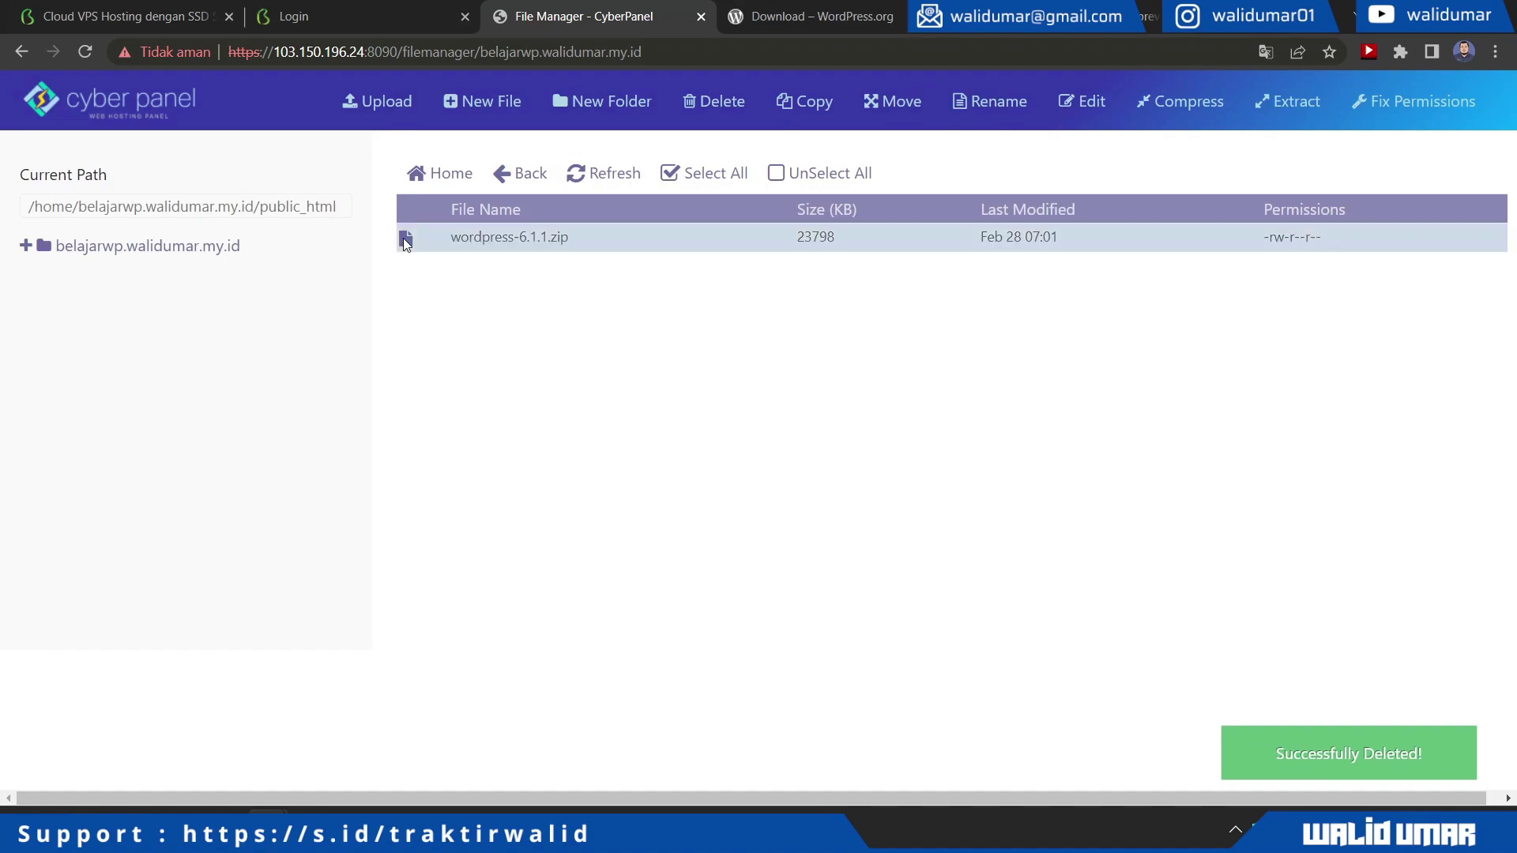
pyautogui.click(1274, 101)
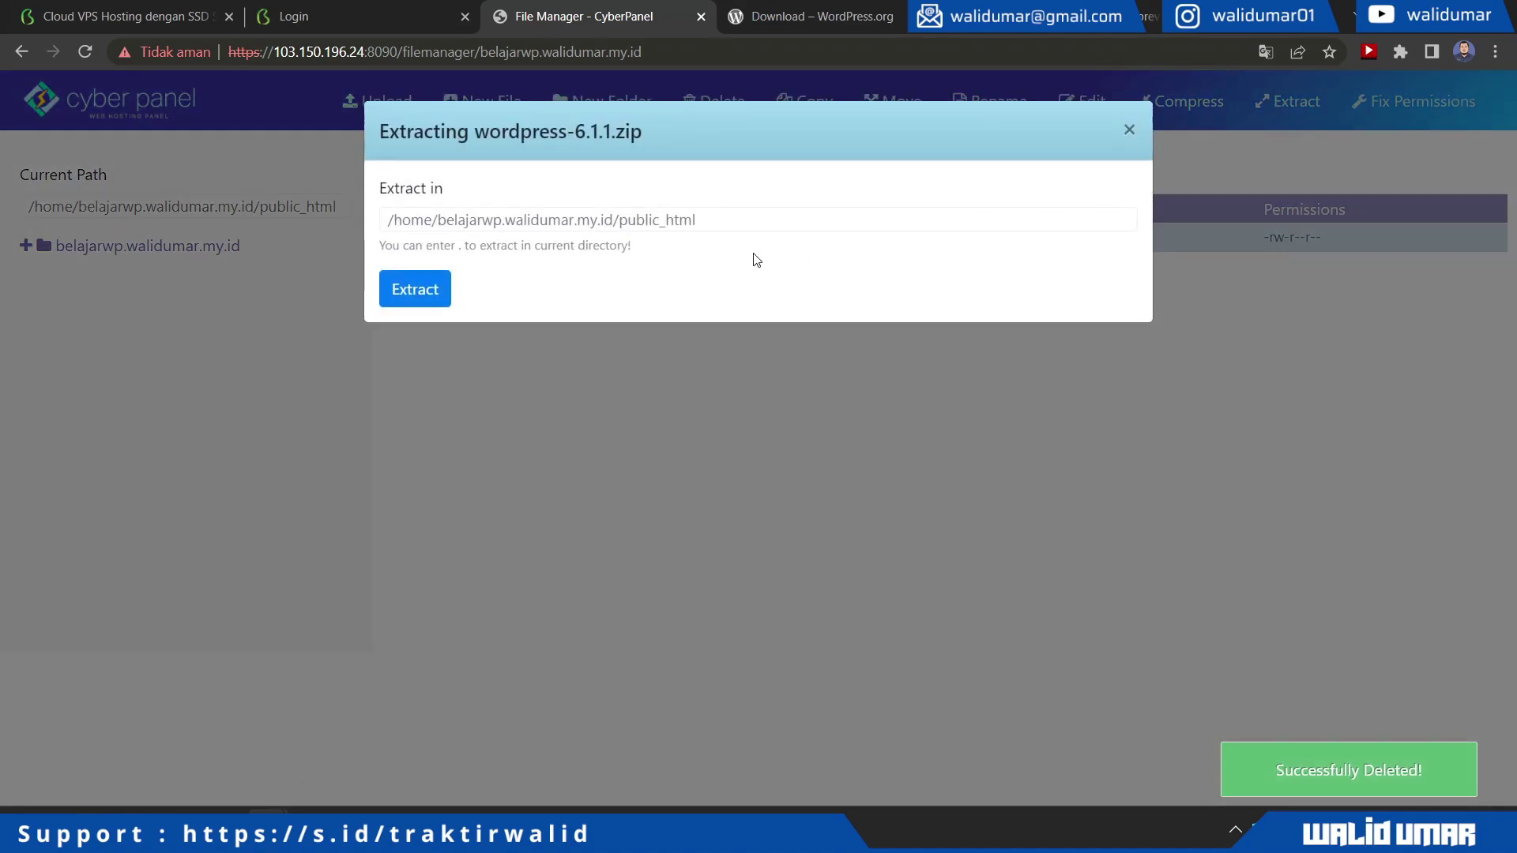
pyautogui.click(424, 299)
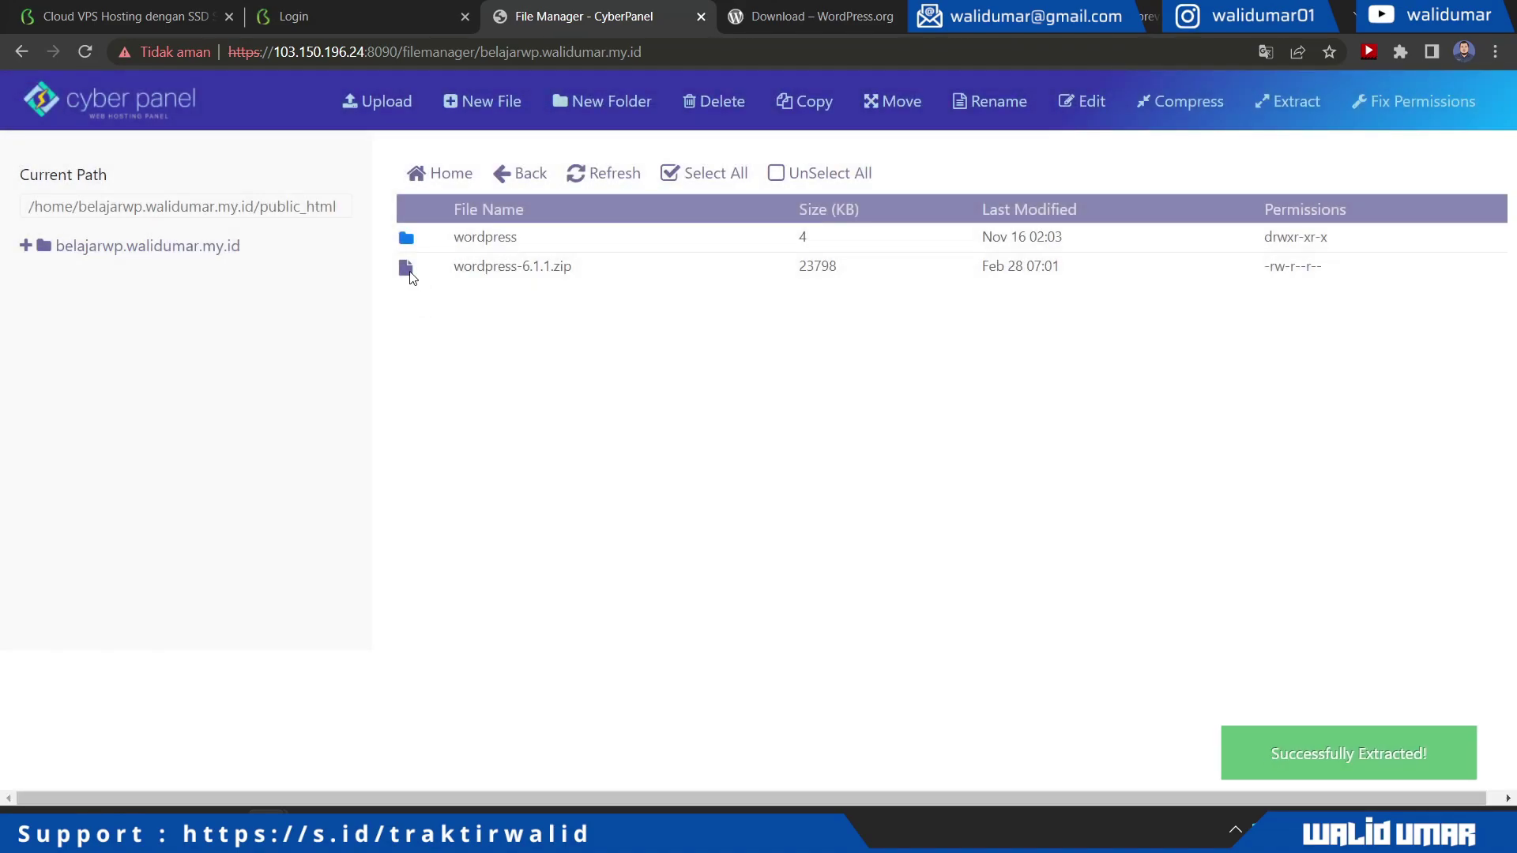
pyautogui.click(409, 274)
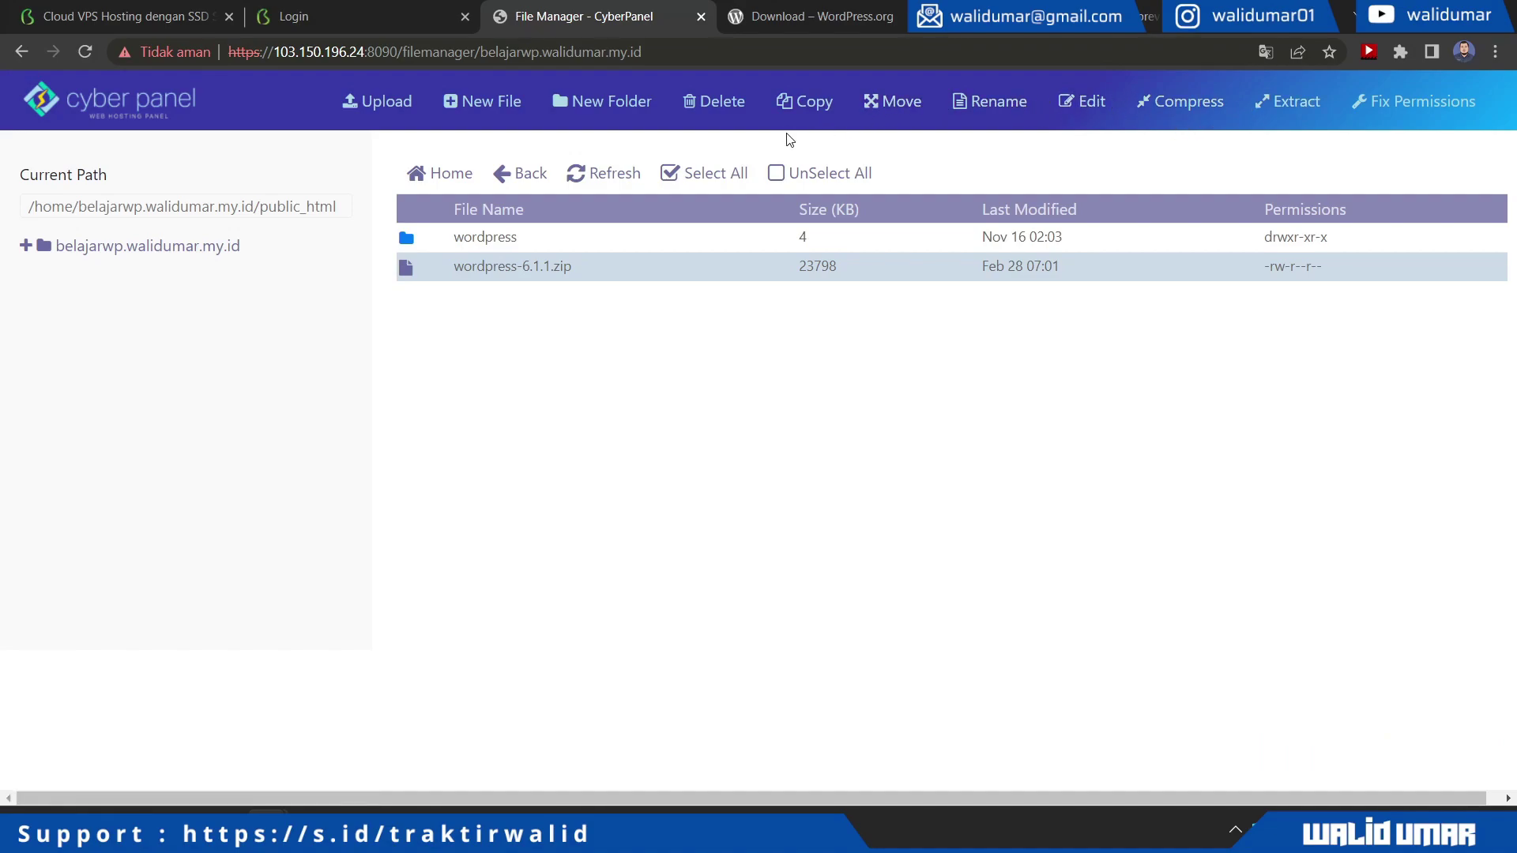
pyautogui.click(719, 107)
# Cancel the zip deletion and move all wordpress folder files up into public_html
pyautogui.click(1104, 290)
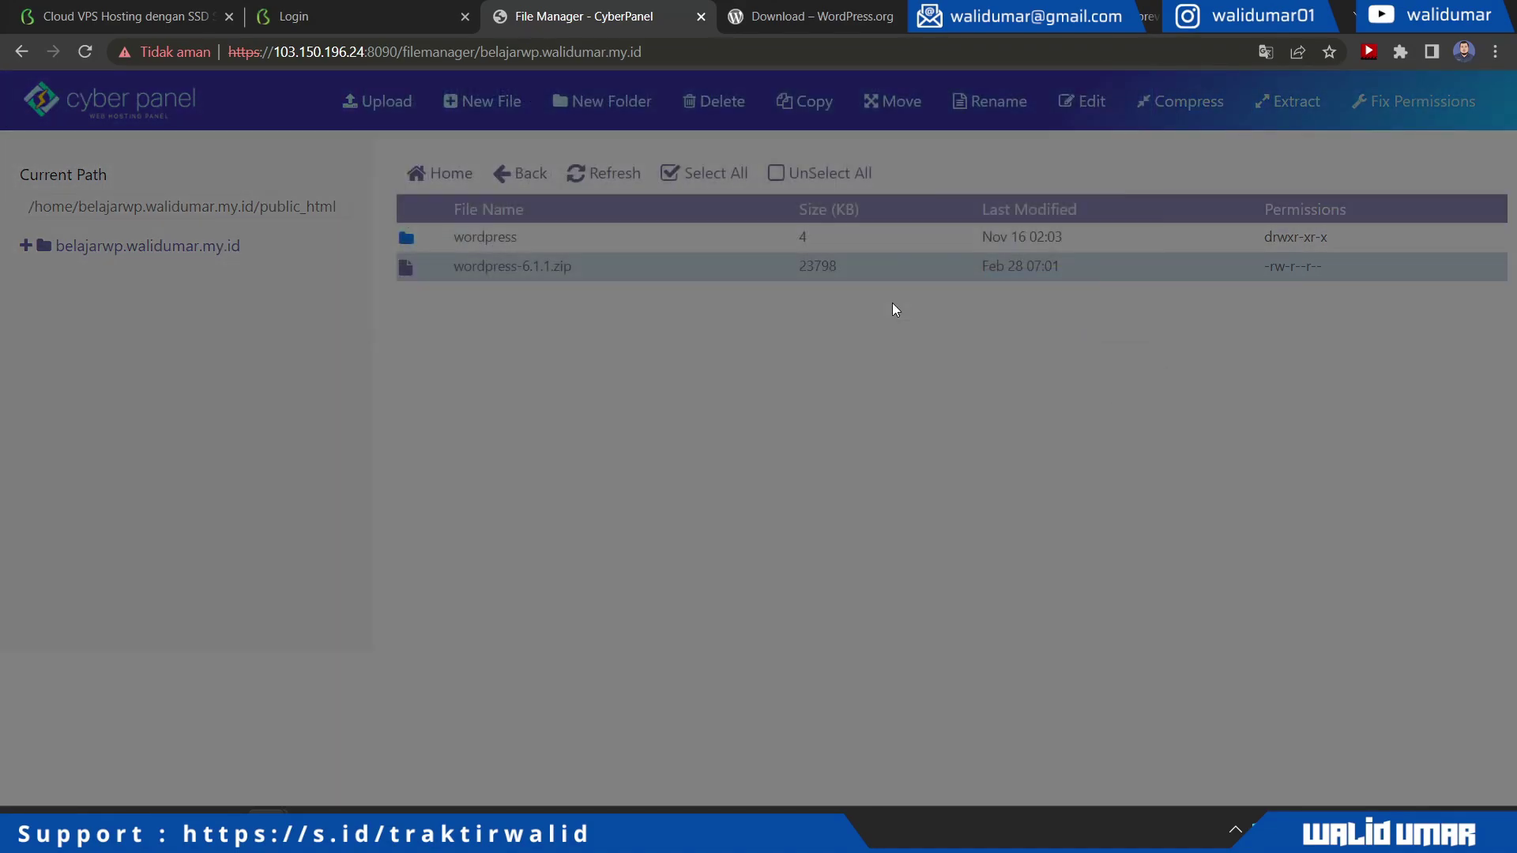
pyautogui.doubleClick(405, 240)
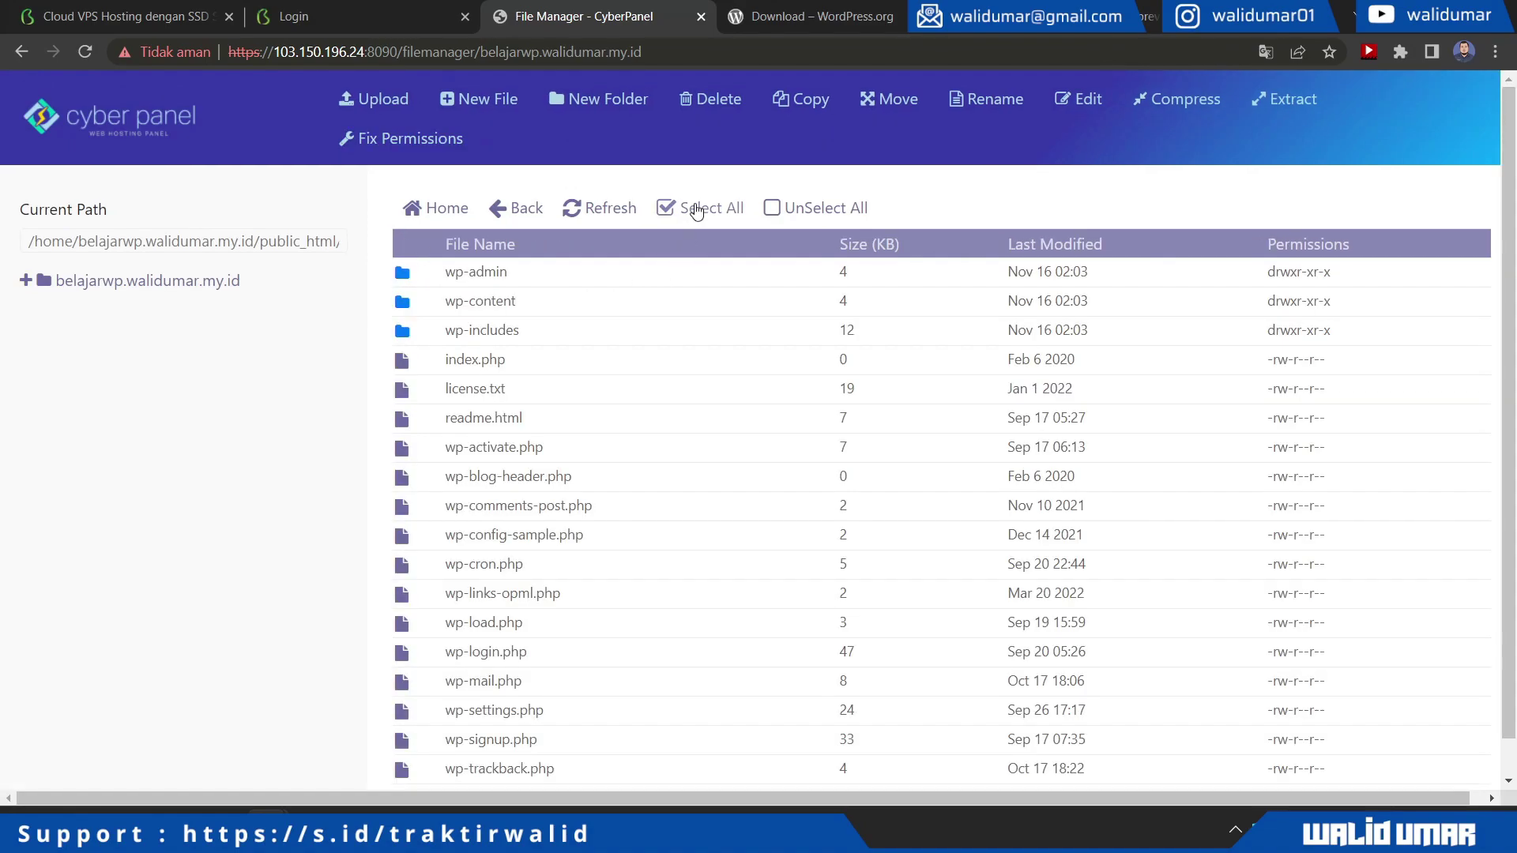
pyautogui.click(696, 208)
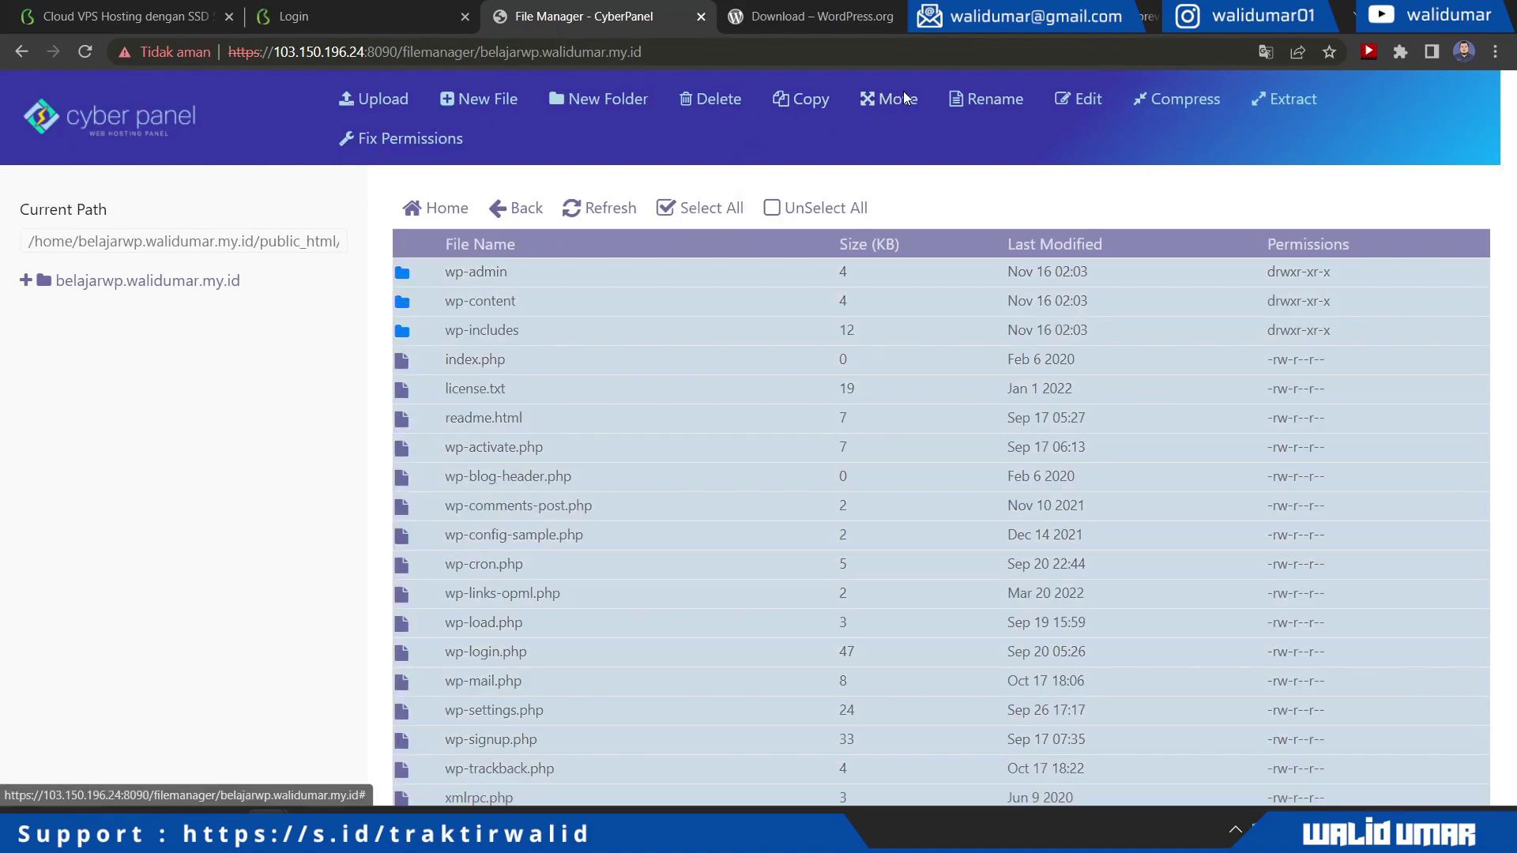
pyautogui.click(906, 101)
pyautogui.moveTo(691, 336); pyautogui.dragTo(973, 341)
pyautogui.press('BackSpace')
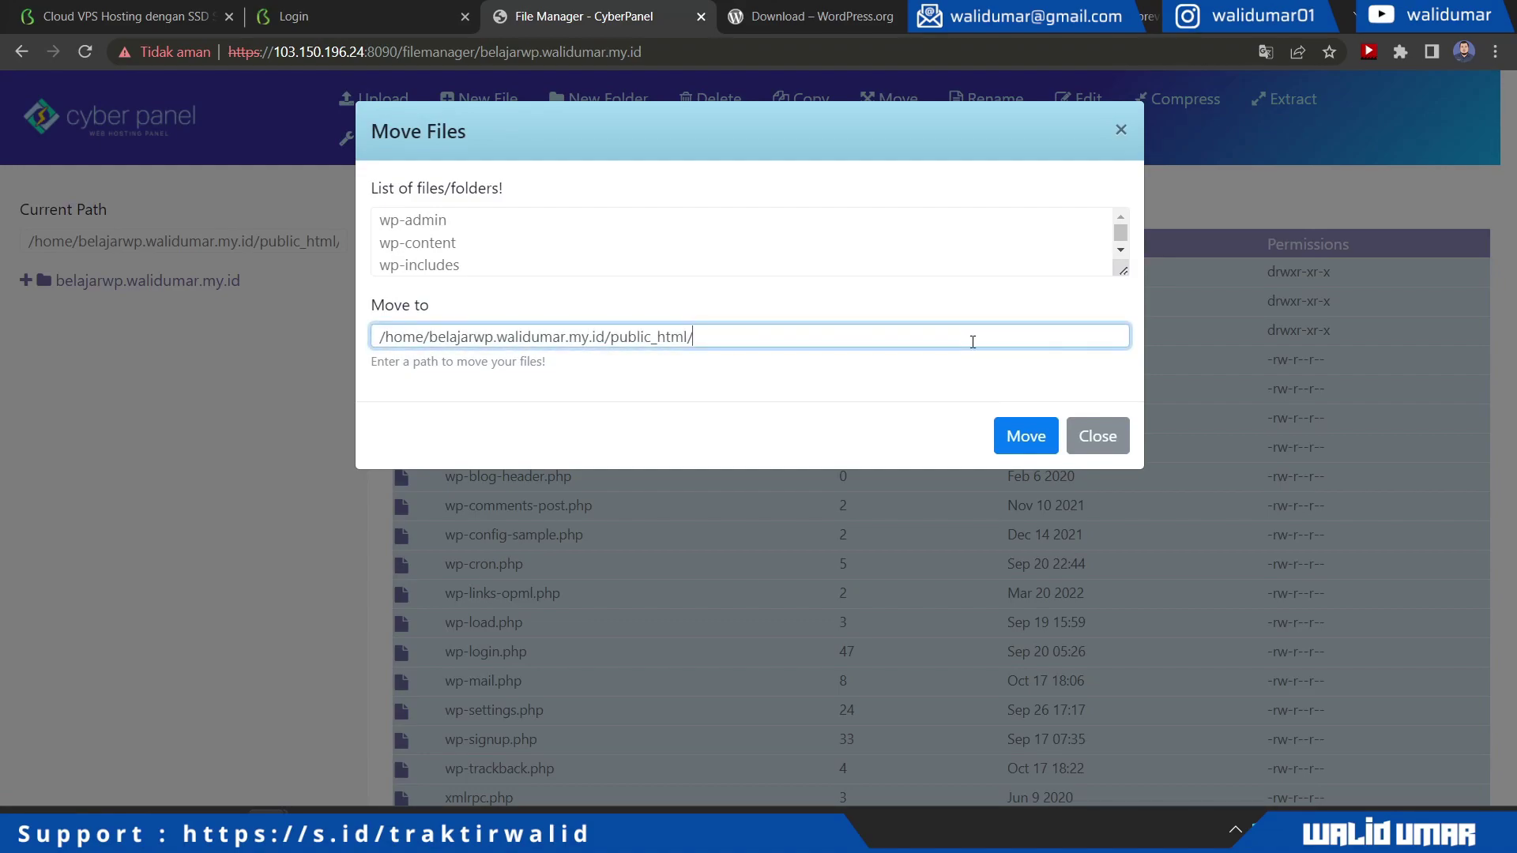
pyautogui.click(1027, 439)
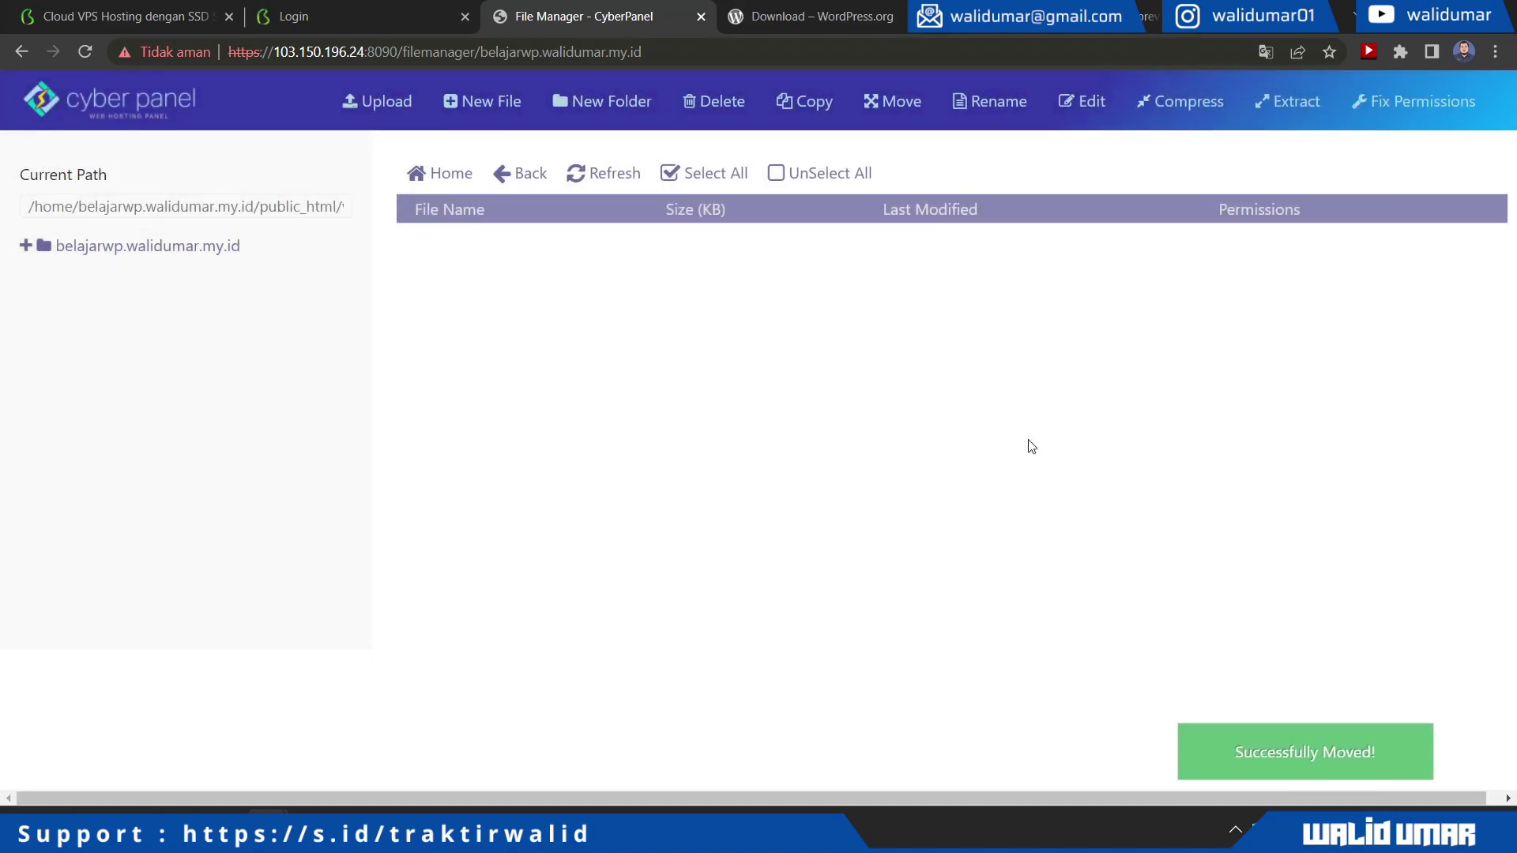
pyautogui.click(513, 173)
pyautogui.scroll(-2, 600, 514)
pyautogui.scroll(2, 600, 513)
# Reload the site to launch WordPress setup and choose Bahasa Indonesia as the language
pyautogui.click(821, 16)
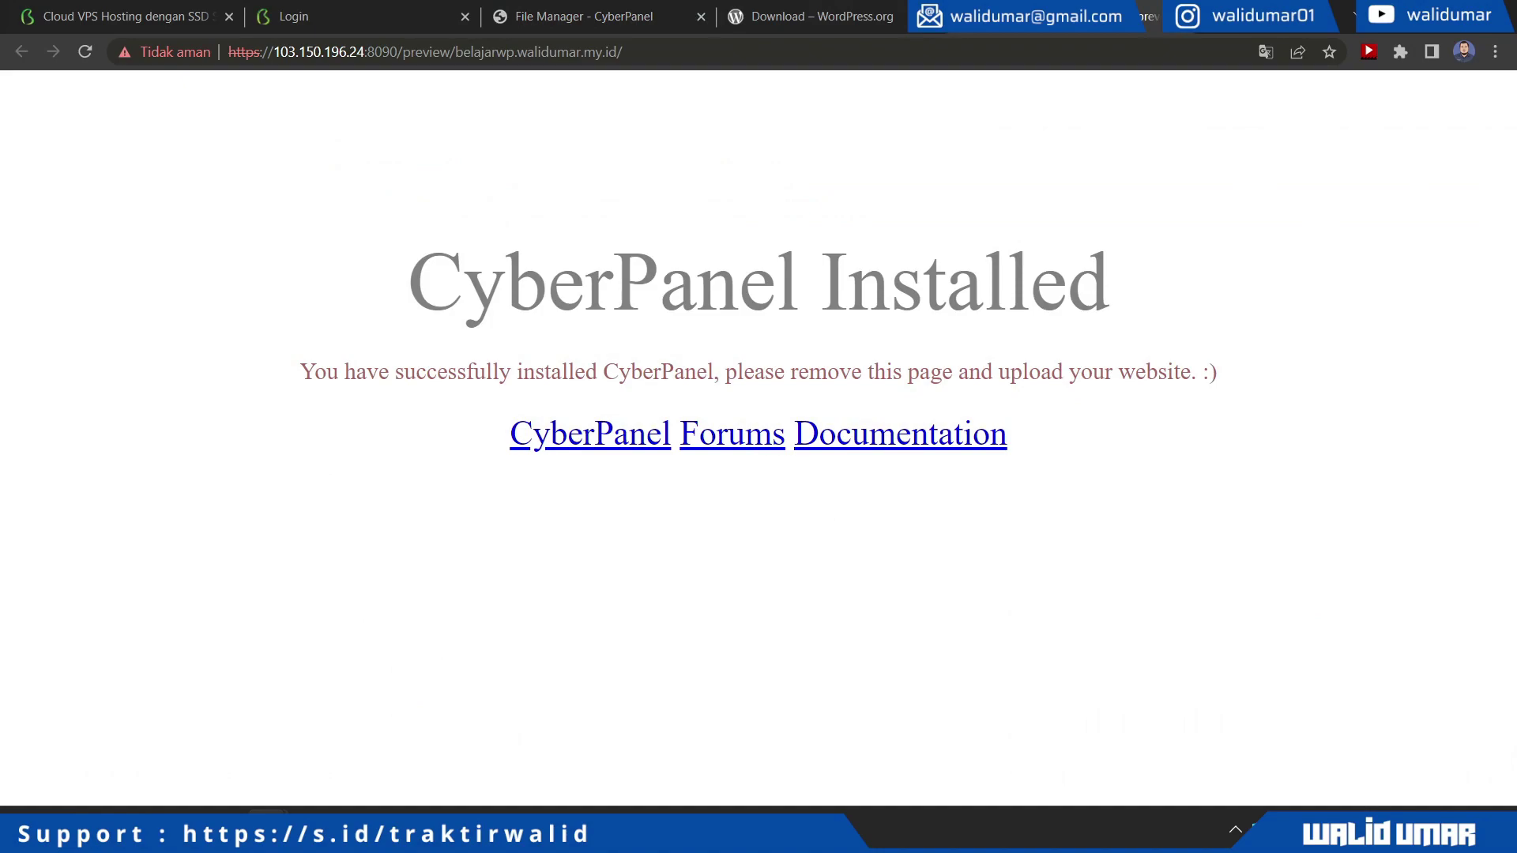
pyautogui.click(74, 53)
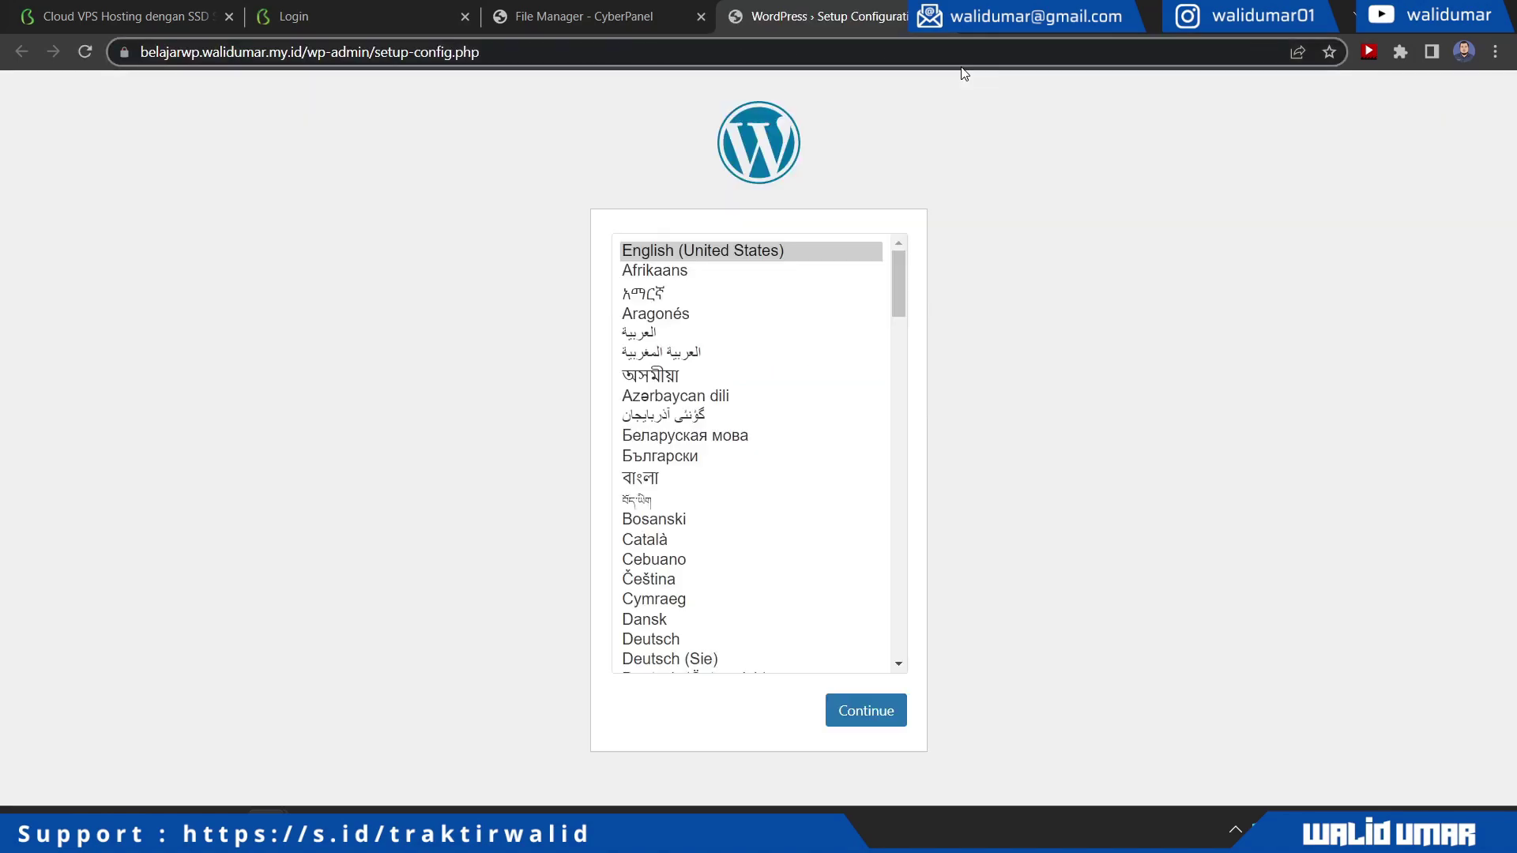
pyautogui.scroll(-1, 775, 461)
pyautogui.scroll(1, 766, 454)
pyautogui.scroll(-5, 755, 444)
pyautogui.scroll(-3, 759, 443)
pyautogui.scroll(10, 759, 435)
pyautogui.scroll(-15, 758, 444)
pyautogui.scroll(3, 757, 444)
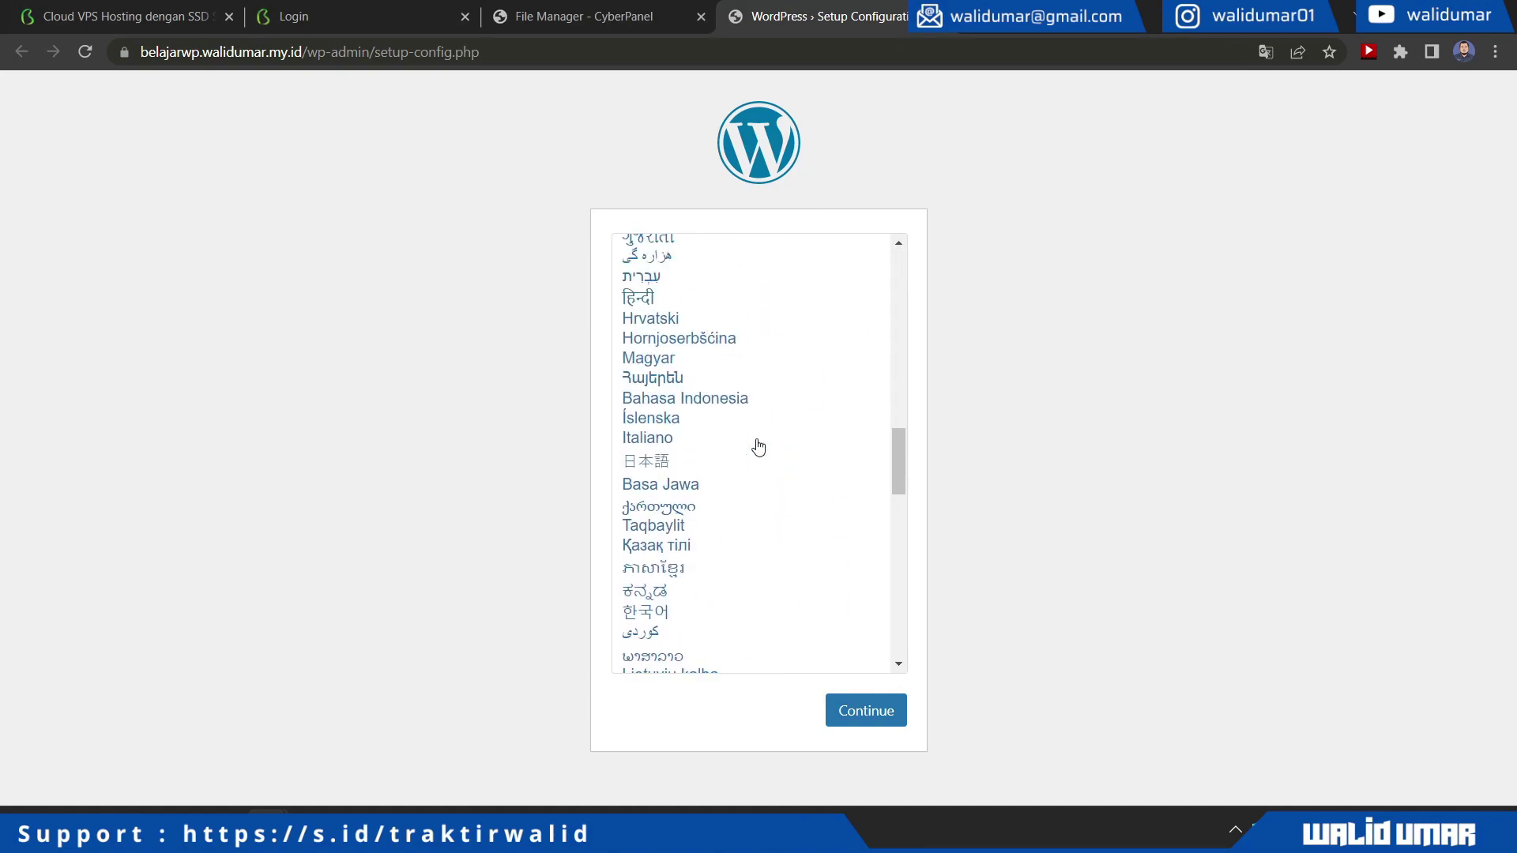
pyautogui.click(721, 400)
pyautogui.click(861, 714)
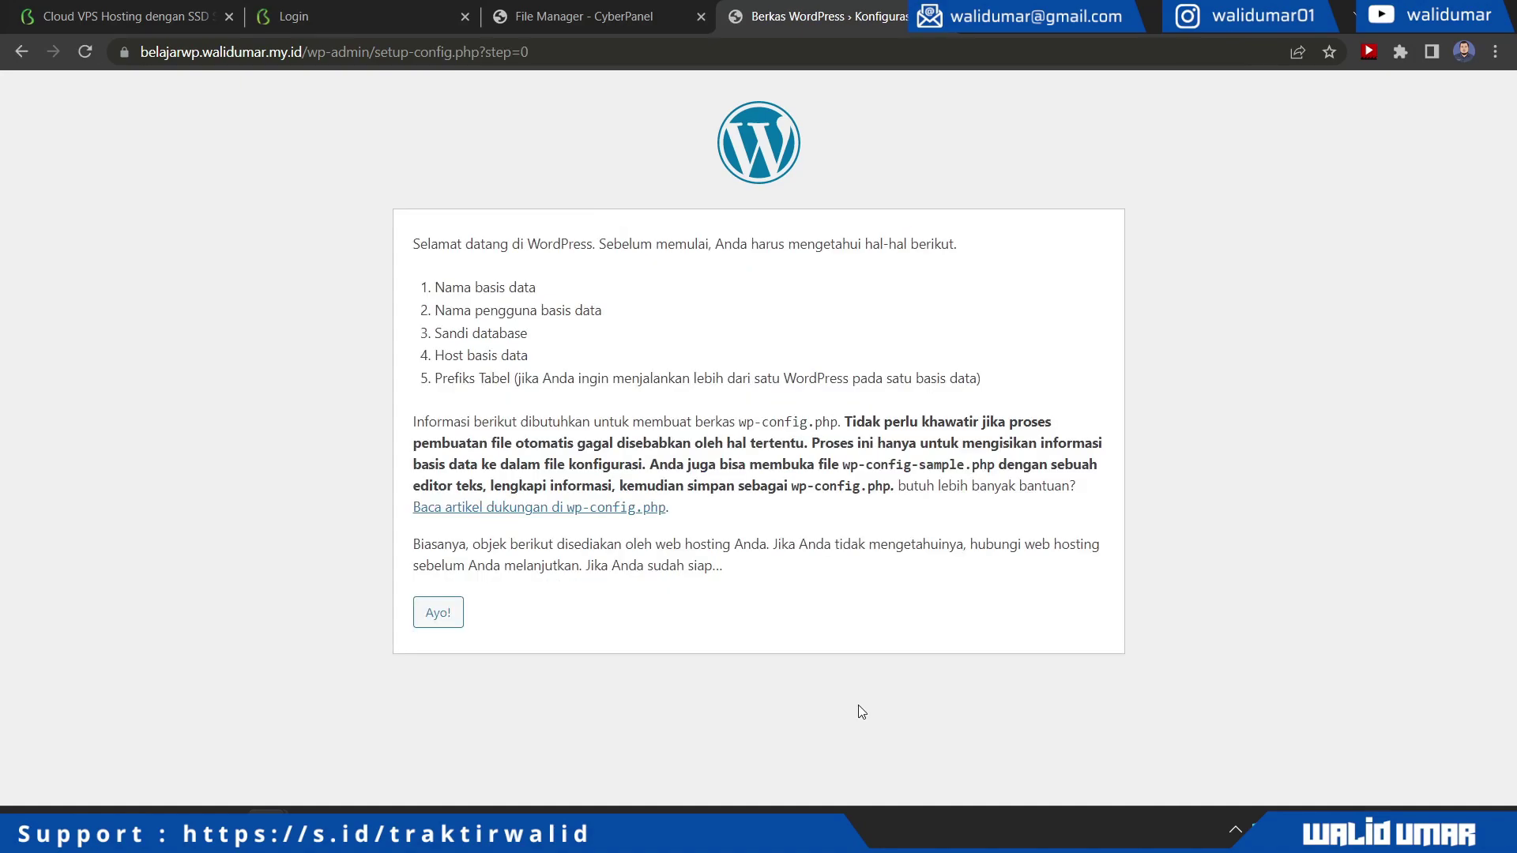
# Proceed past the Ayo! page to the database form, then return to CyberPanel's site management
pyautogui.moveTo(417, 260); pyautogui.dragTo(1035, 383)
pyautogui.click(1035, 383)
pyautogui.click(439, 618)
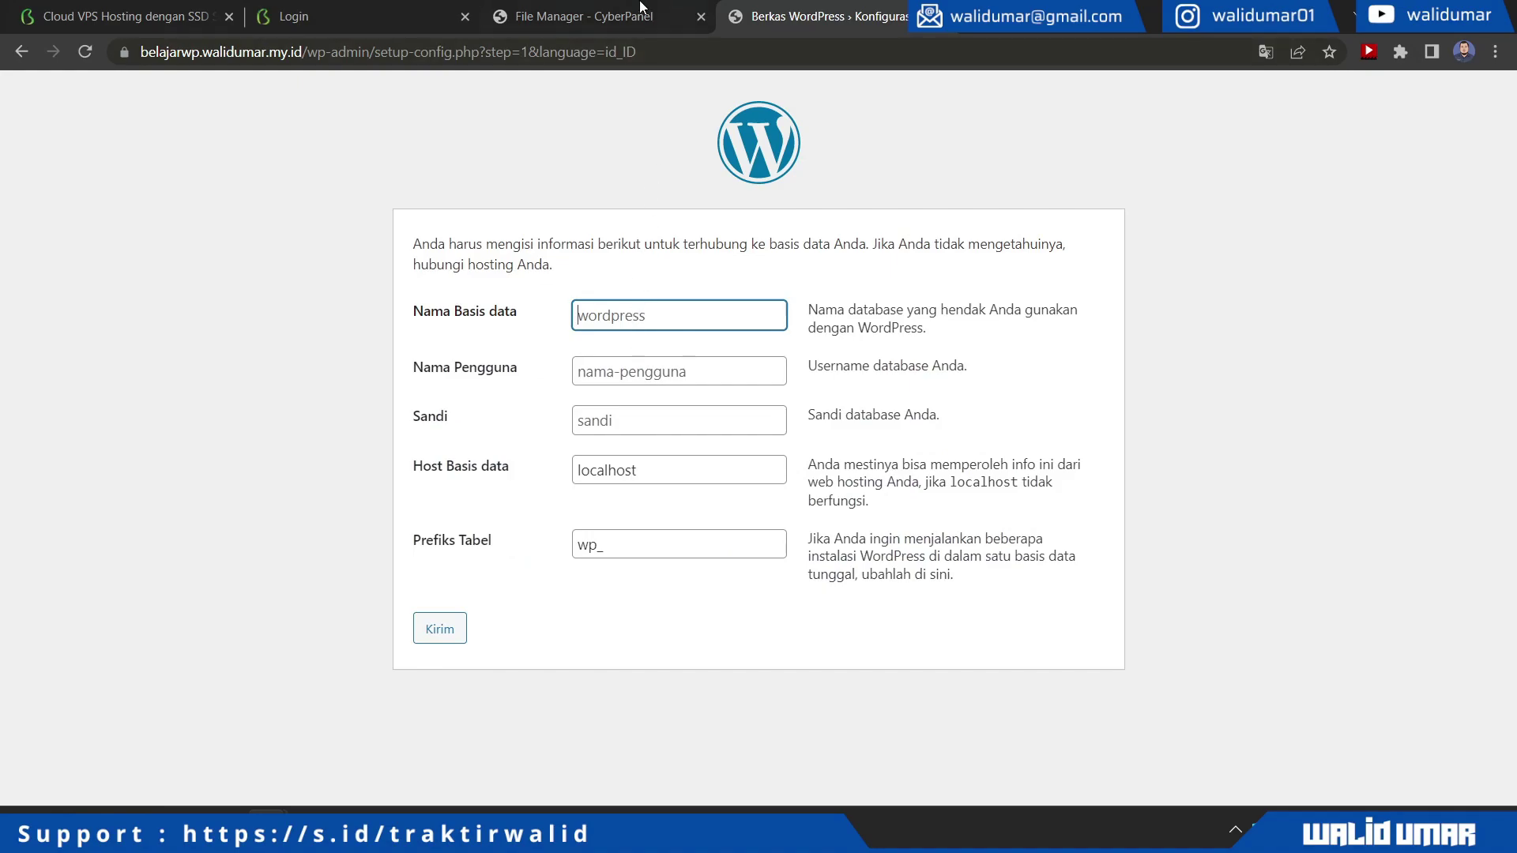
pyautogui.click(641, 8)
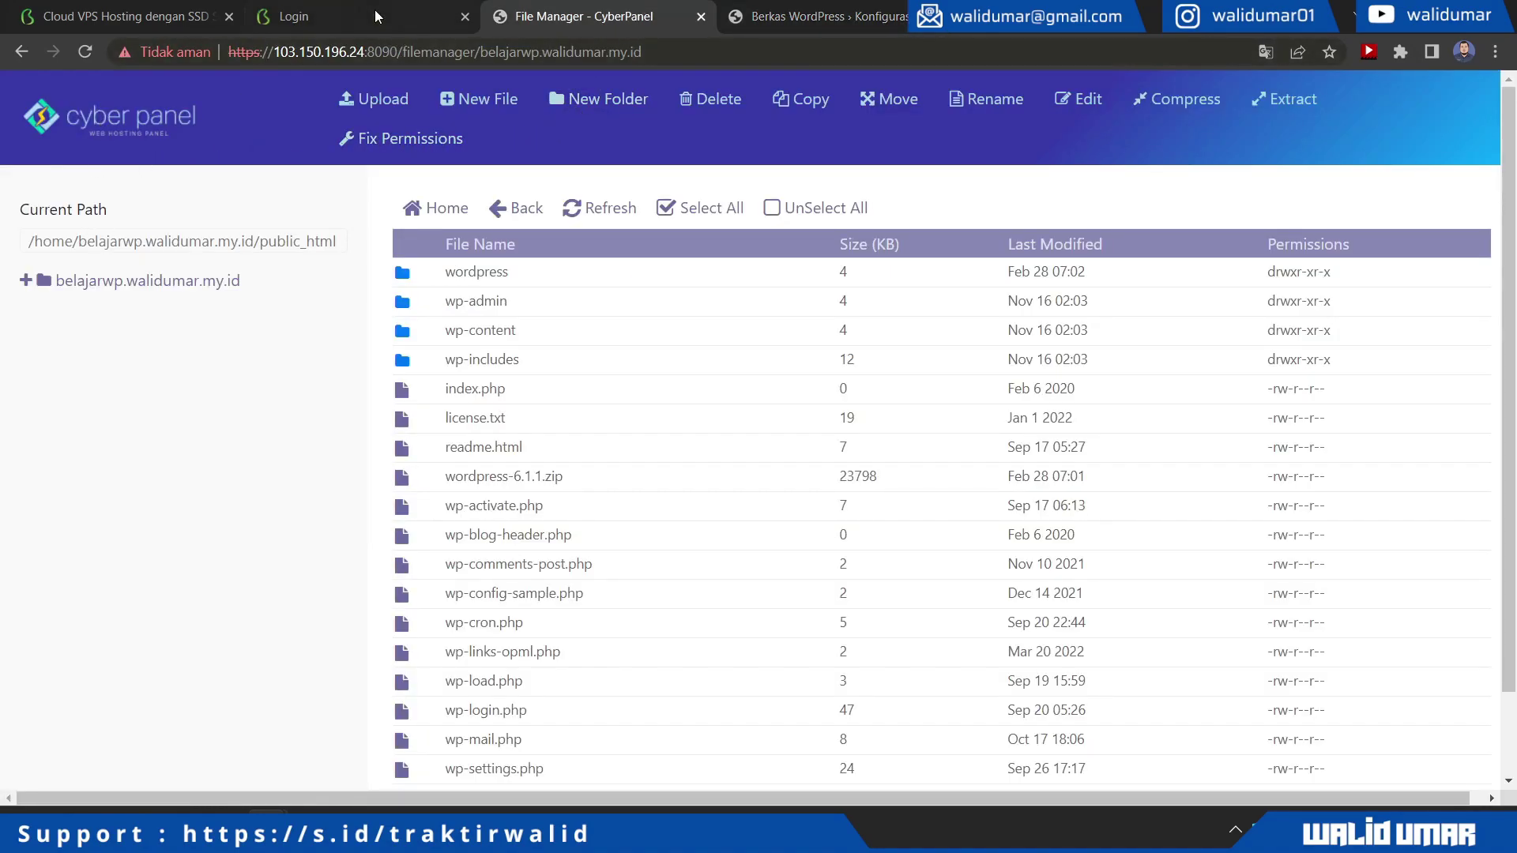
pyautogui.click(156, 129)
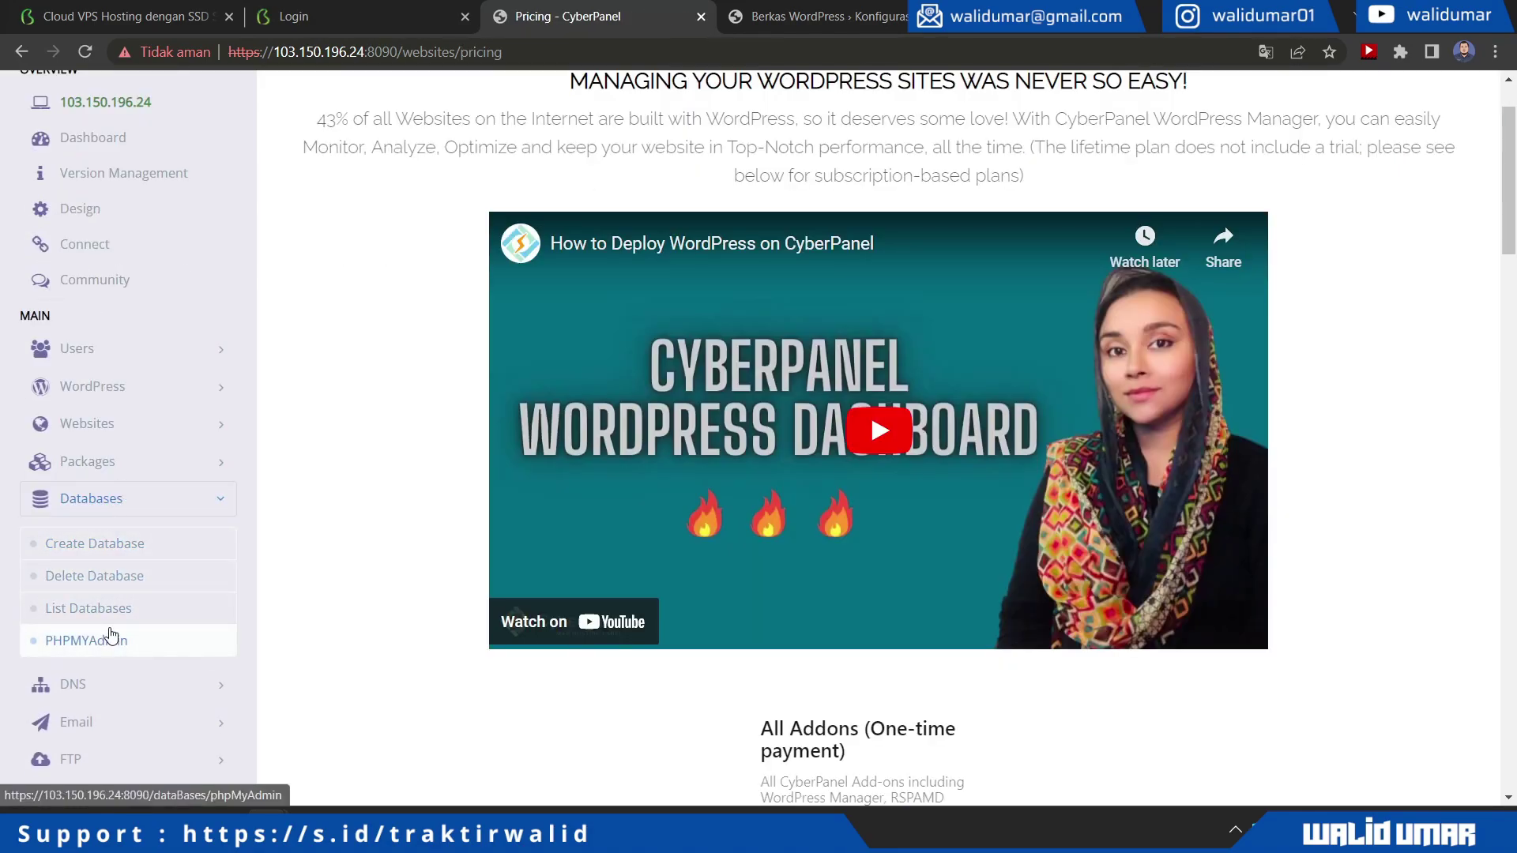
# Start a new database for the belajarwp website, named 'wp', with the user name field filled in
pyautogui.click(103, 551)
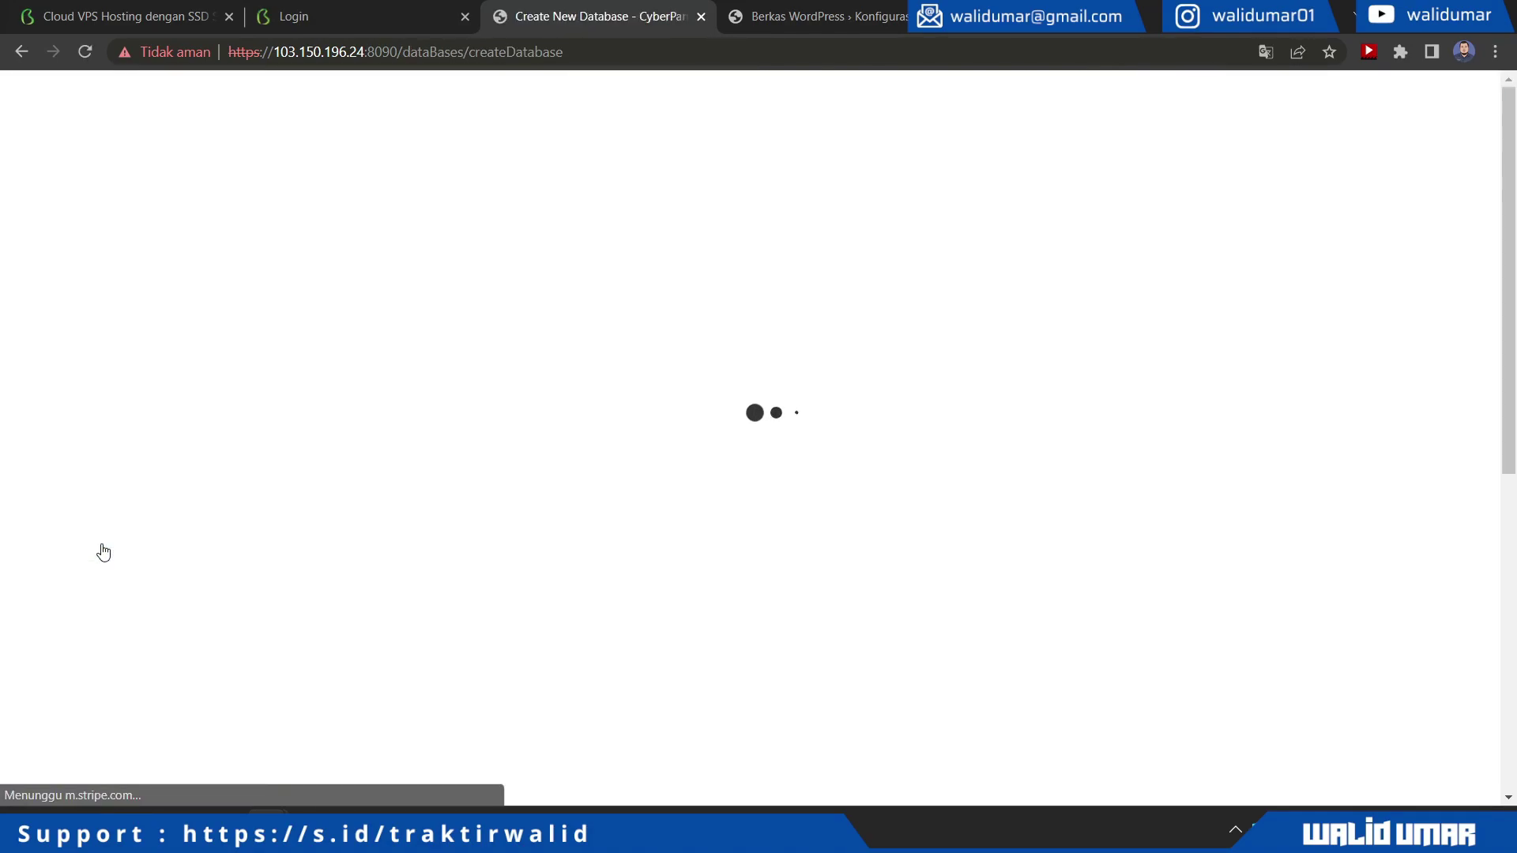
pyautogui.click(668, 360)
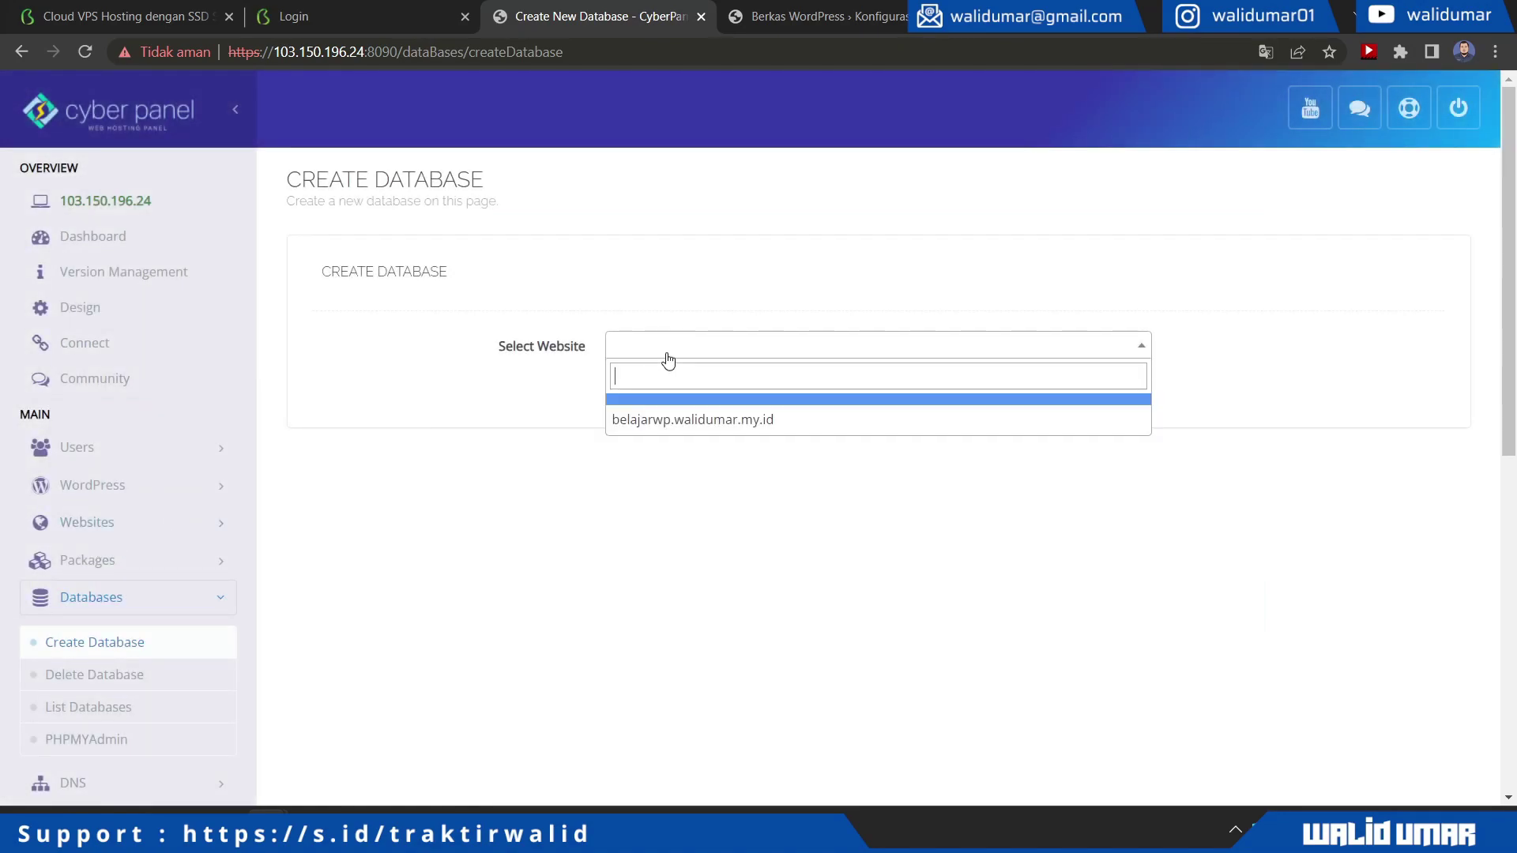
pyautogui.click(664, 422)
pyautogui.click(649, 412)
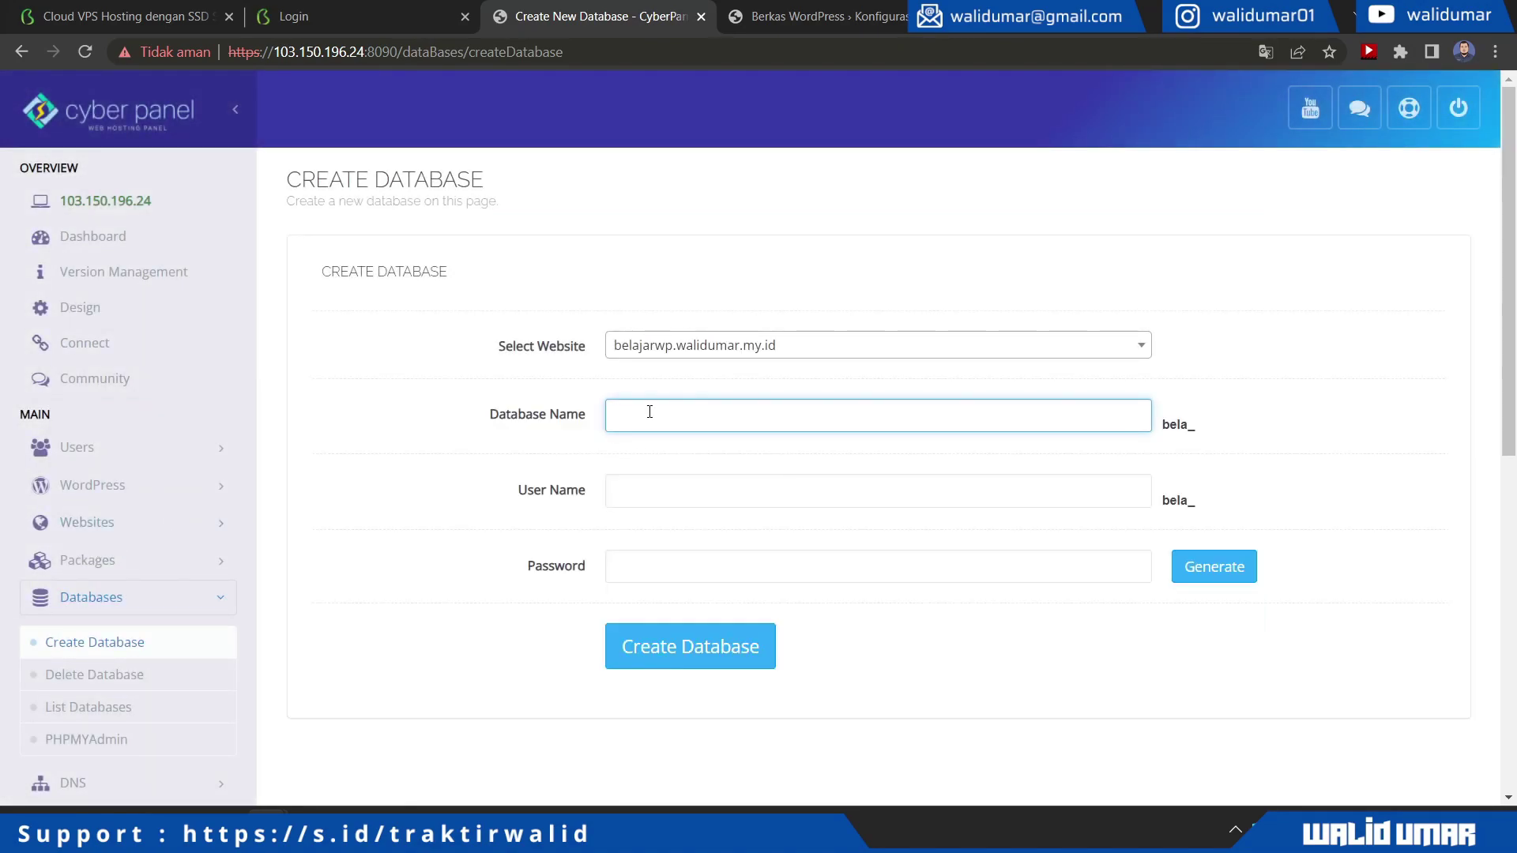
pyautogui.write('wp')
pyautogui.click(724, 494)
pyautogui.write('walidumar')
pyautogui.press('Tab')
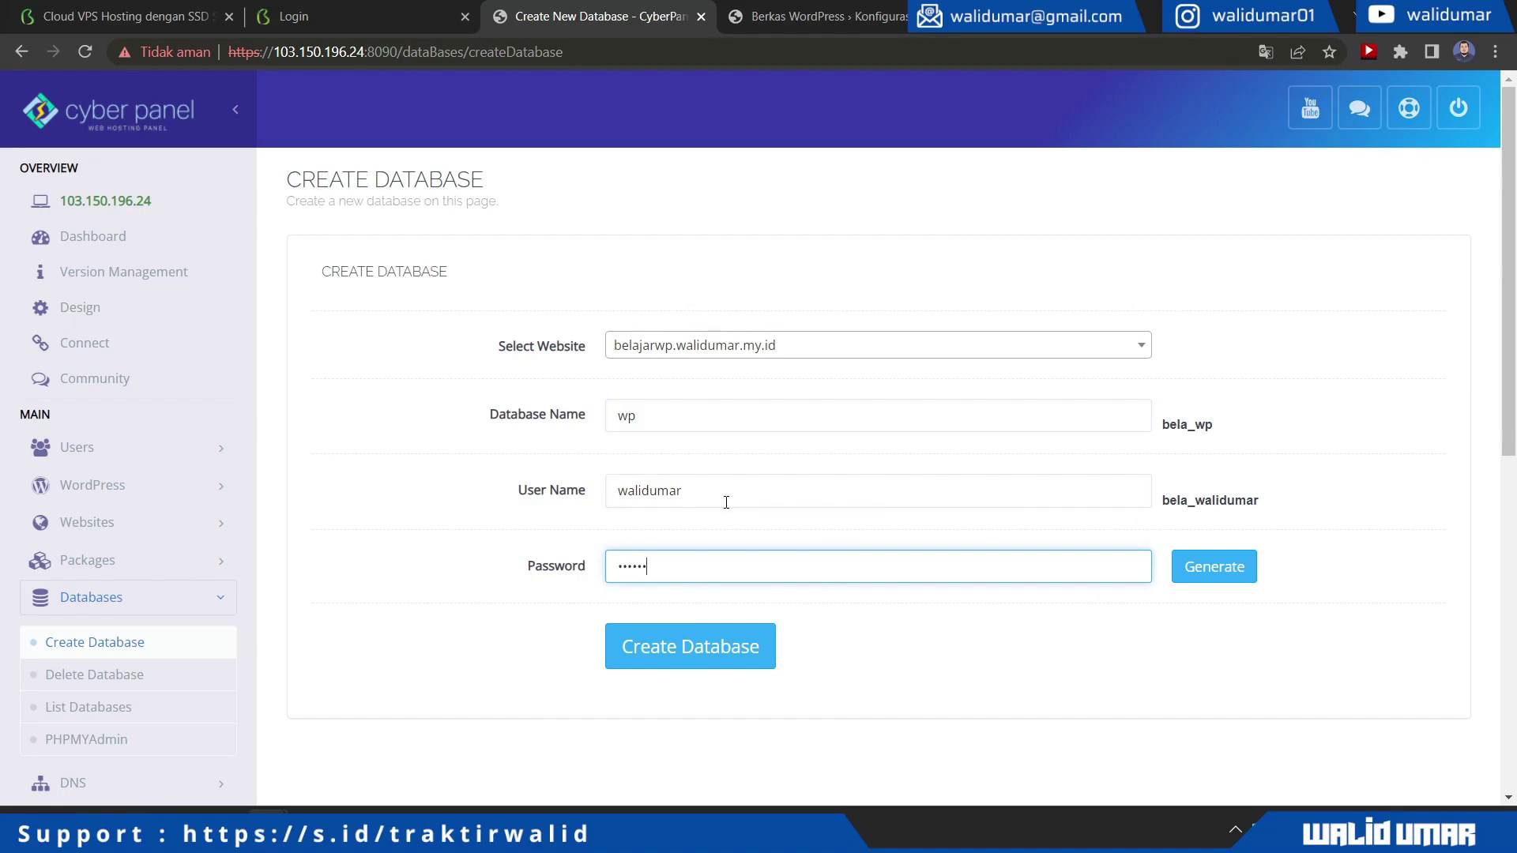
# Apply a freshly generated password to the database user and create the database
pyautogui.click(1207, 575)
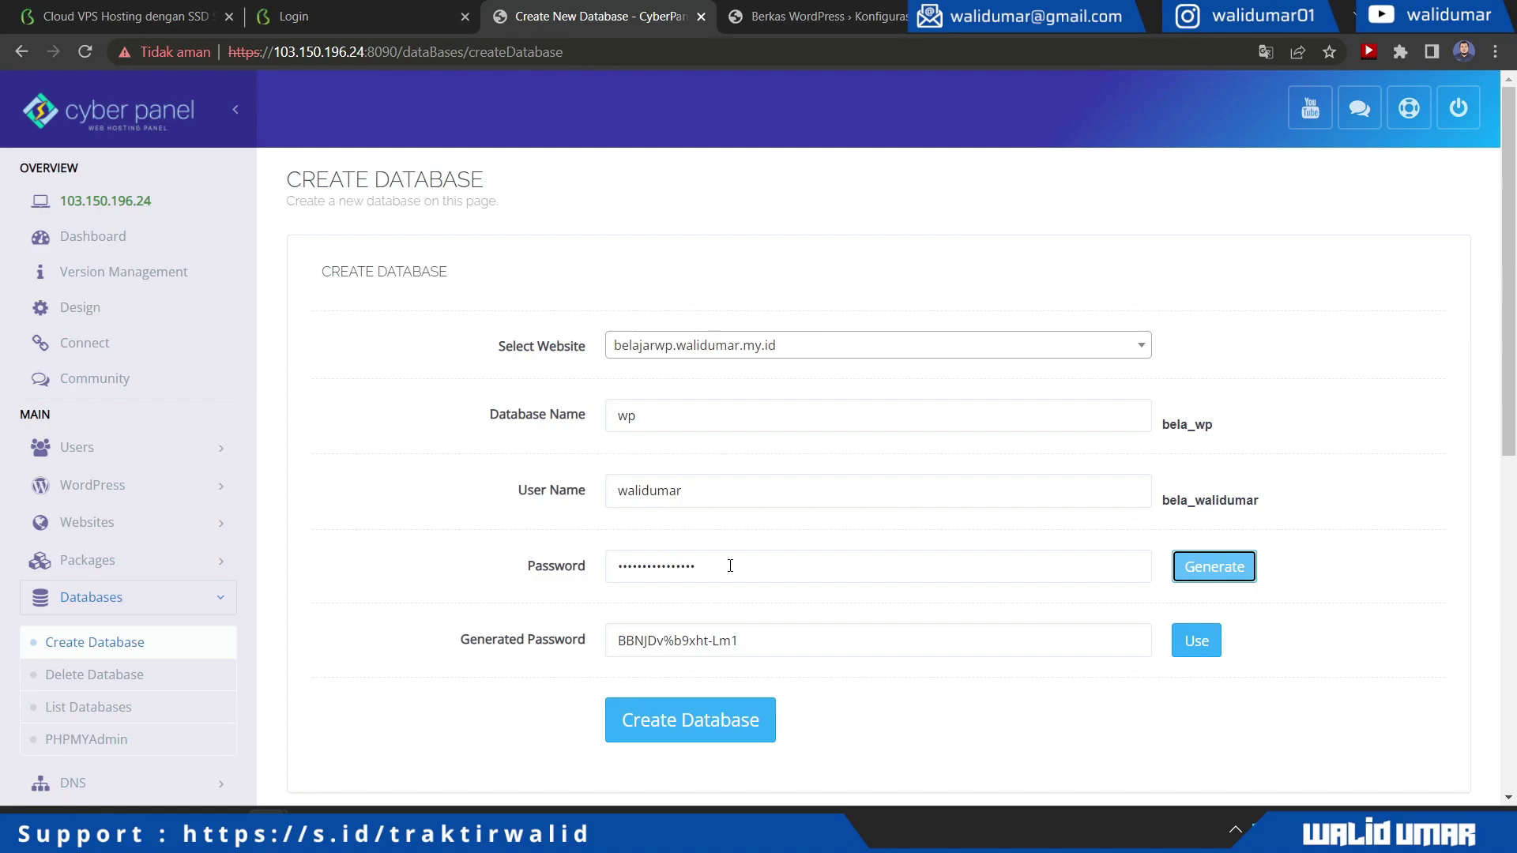
pyautogui.click(1193, 644)
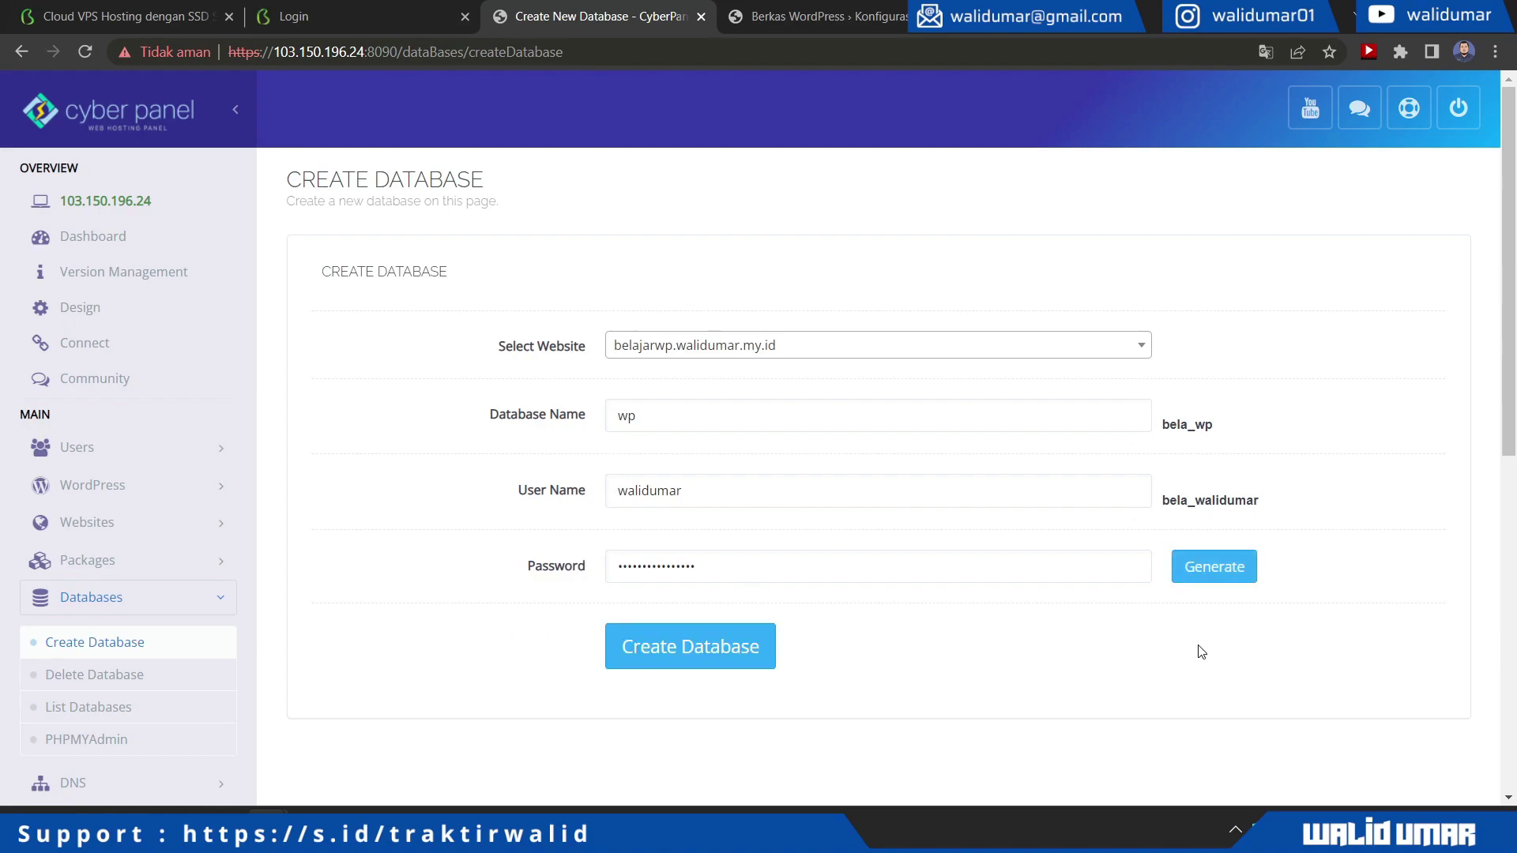
pyautogui.click(1221, 563)
pyautogui.tripleClick(739, 646)
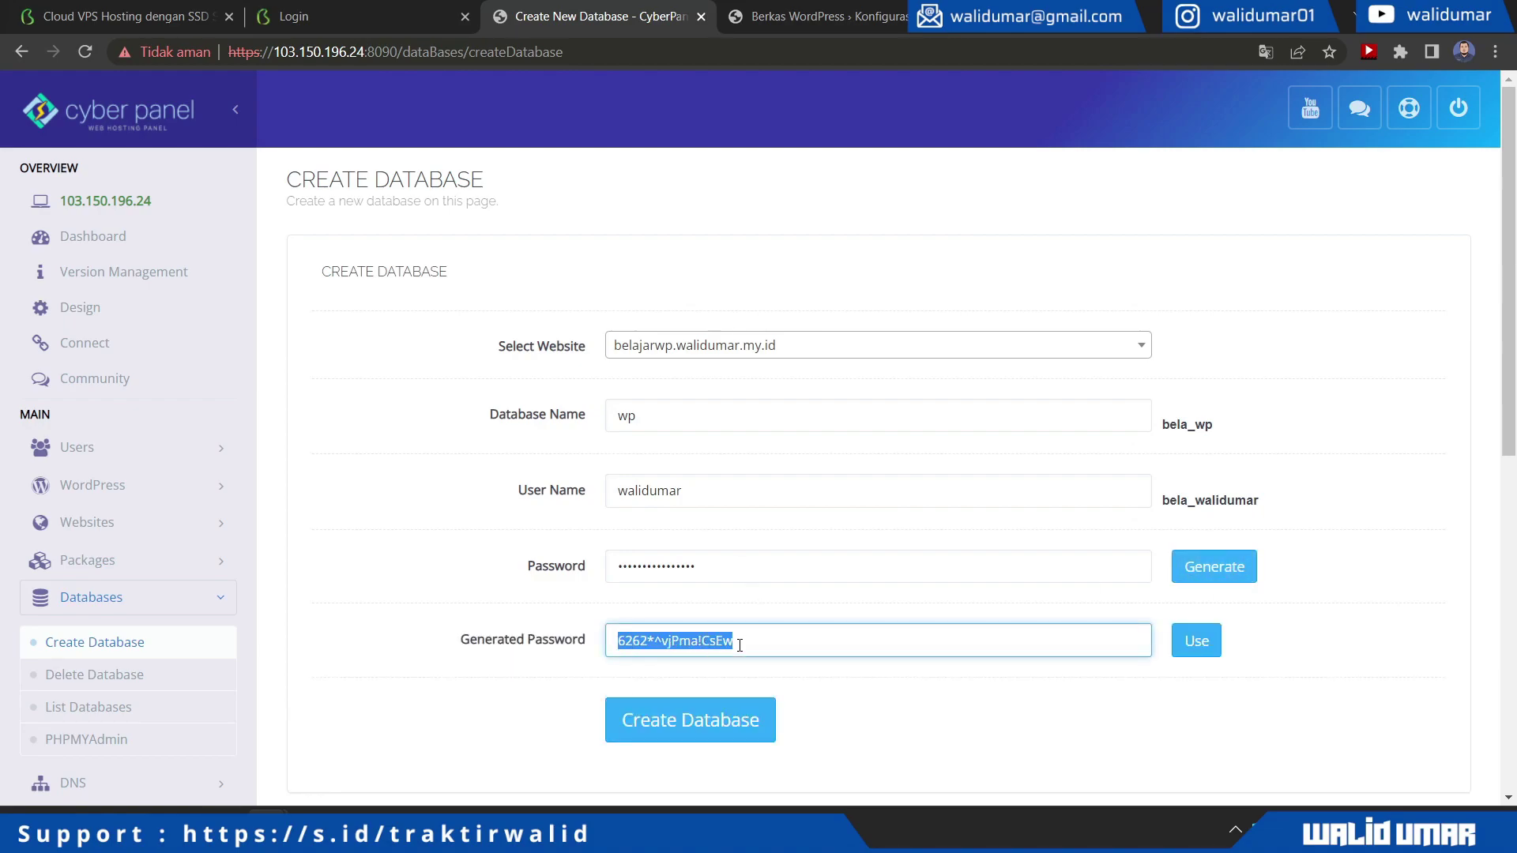
pyautogui.click(1195, 639)
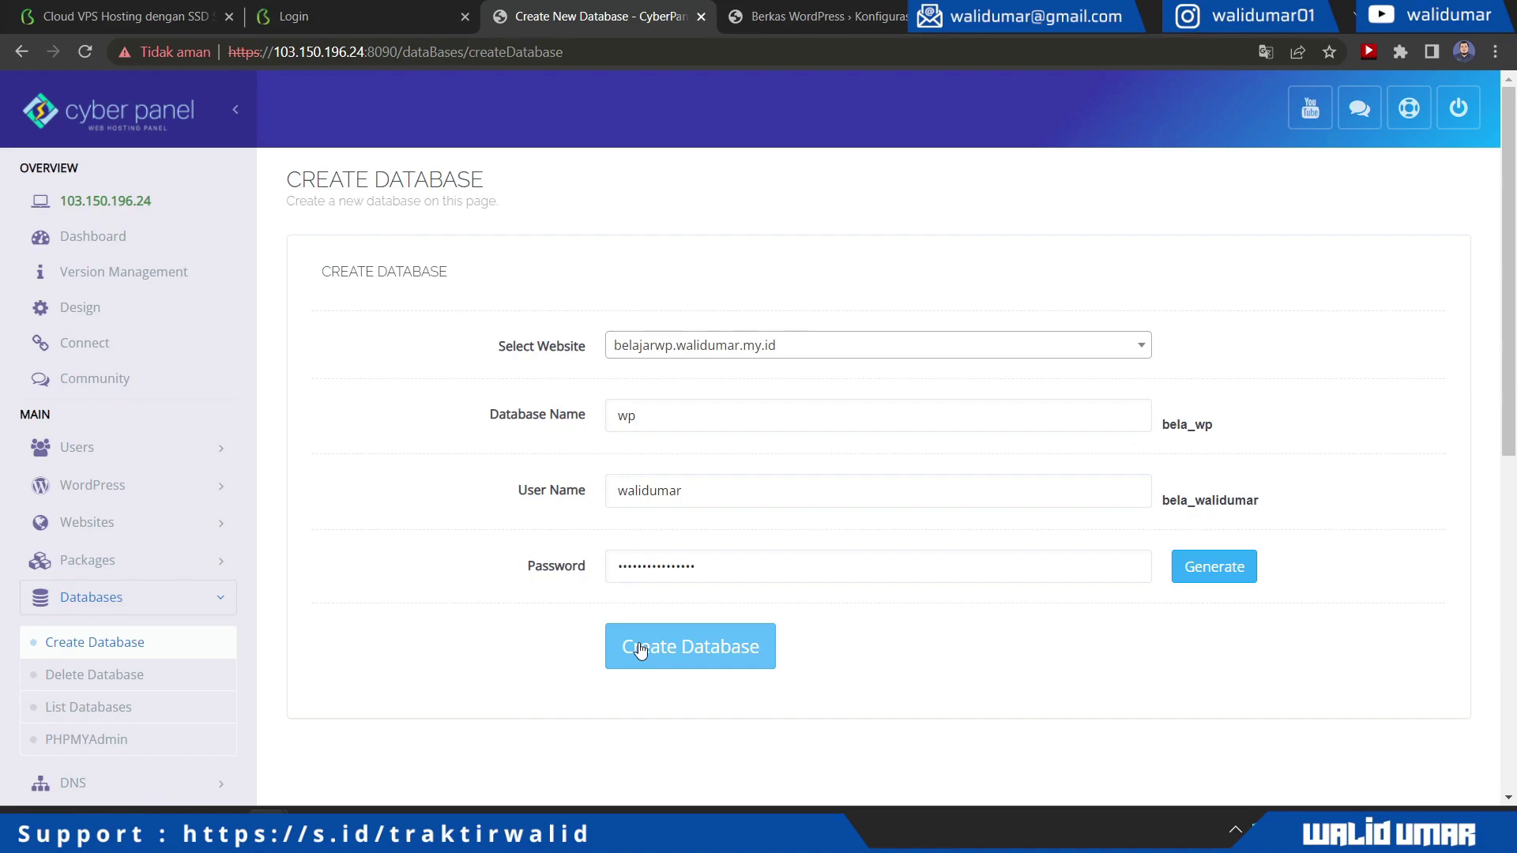
pyautogui.click(640, 649)
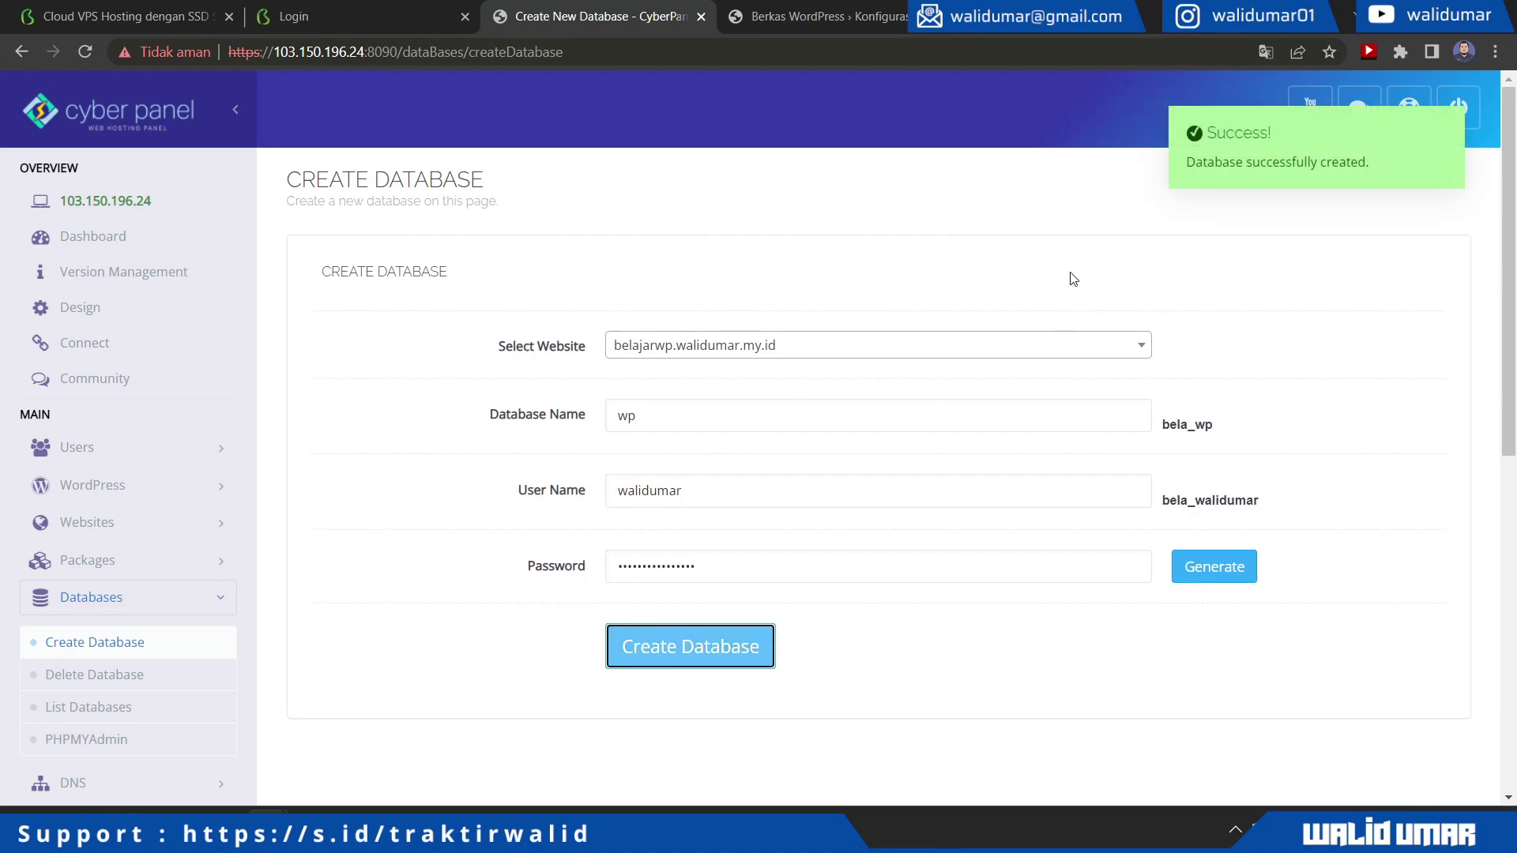
# Enter database name bela_wp and the matching CyberPanel database username in WordPress setup
pyautogui.click(809, 16)
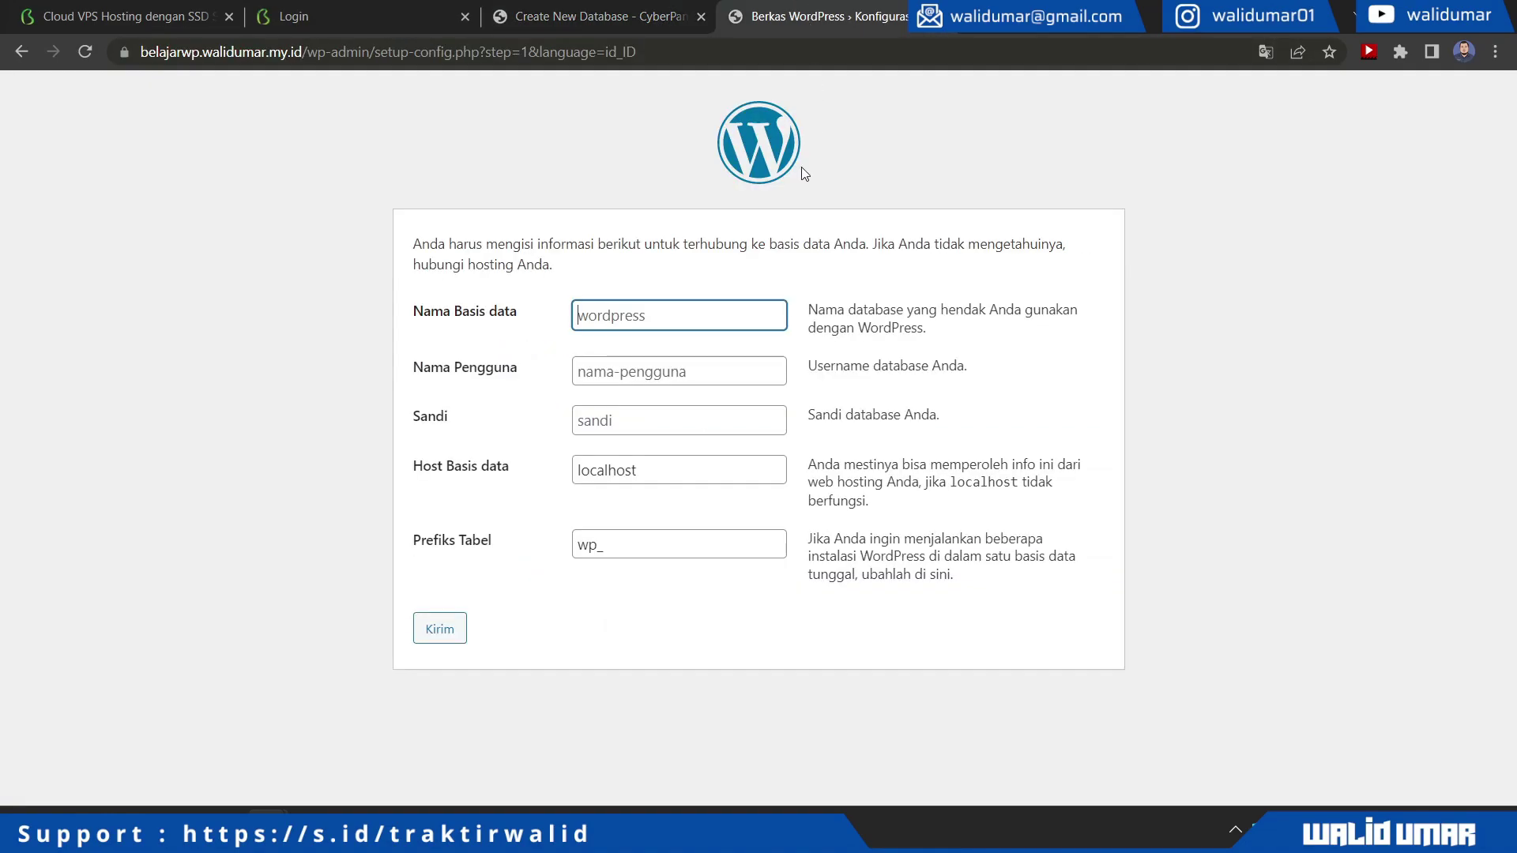
pyautogui.click(653, 326)
pyautogui.write('b')
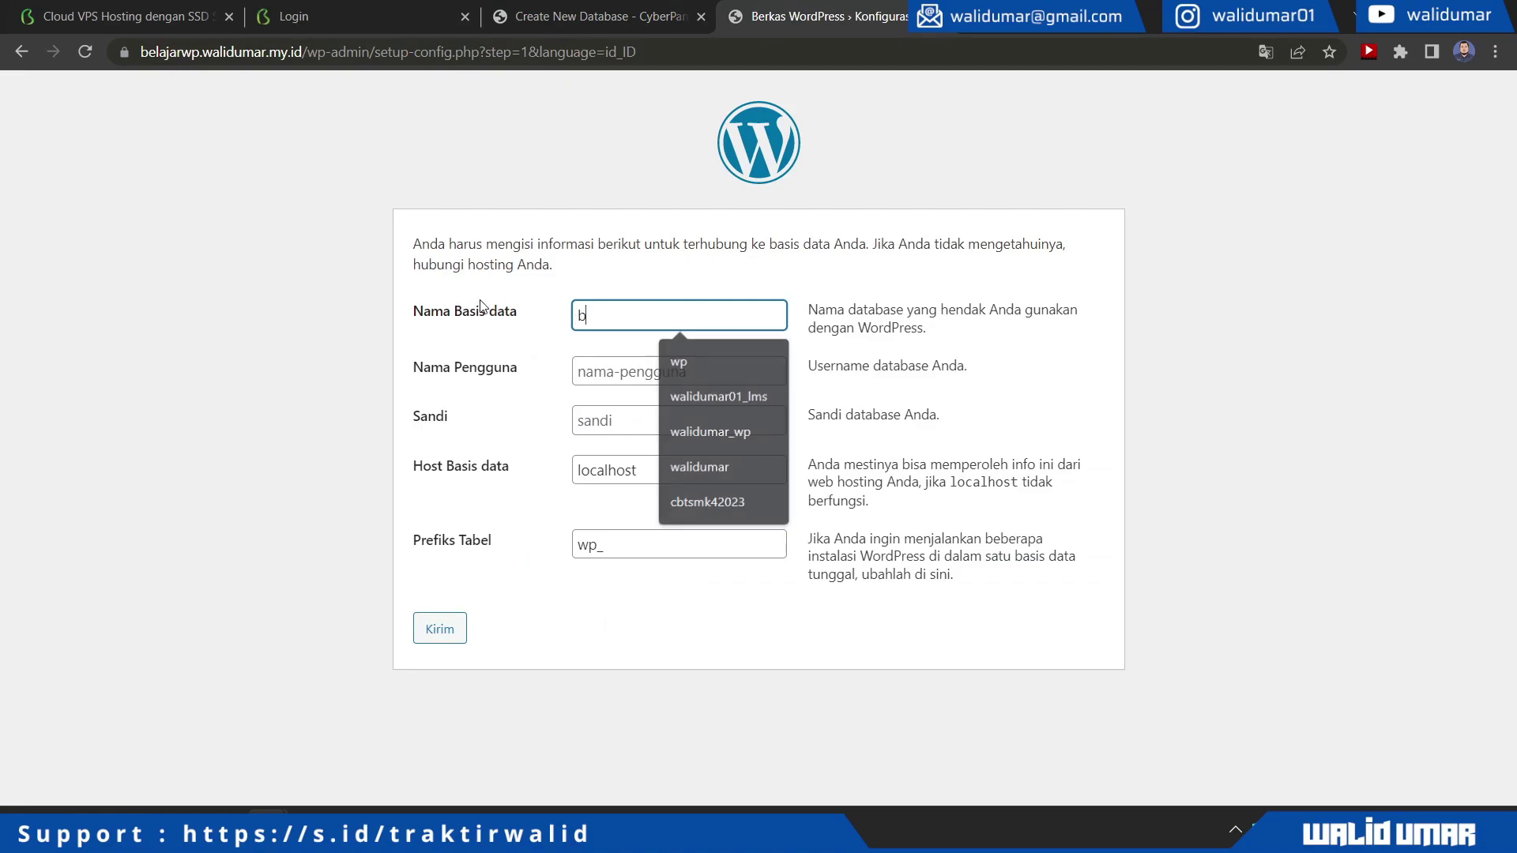
pyautogui.write('ela_wp')
pyautogui.press('Tab')
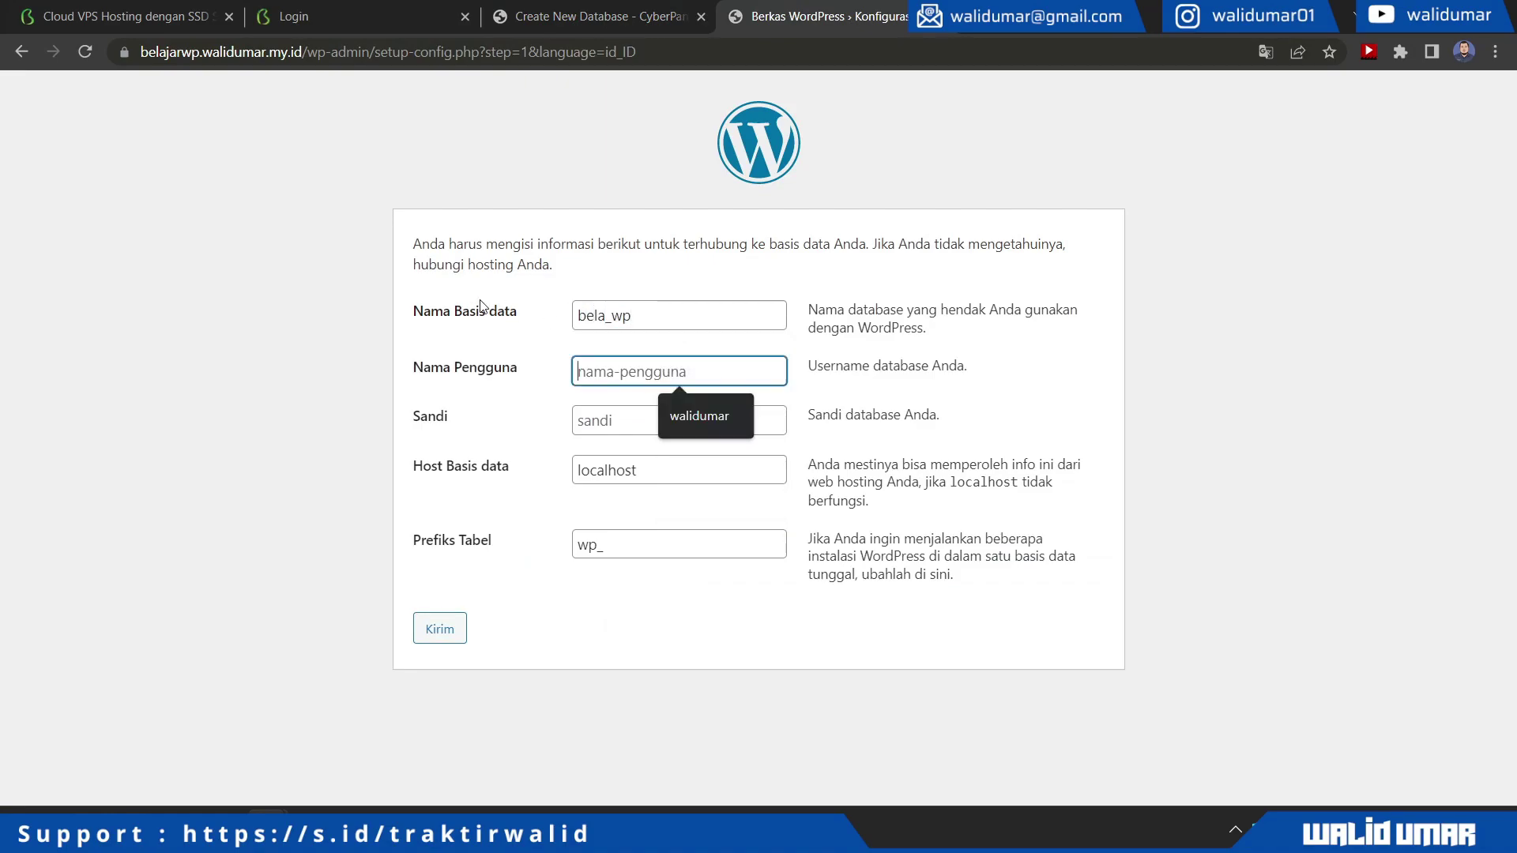
pyautogui.write('bela_walid')
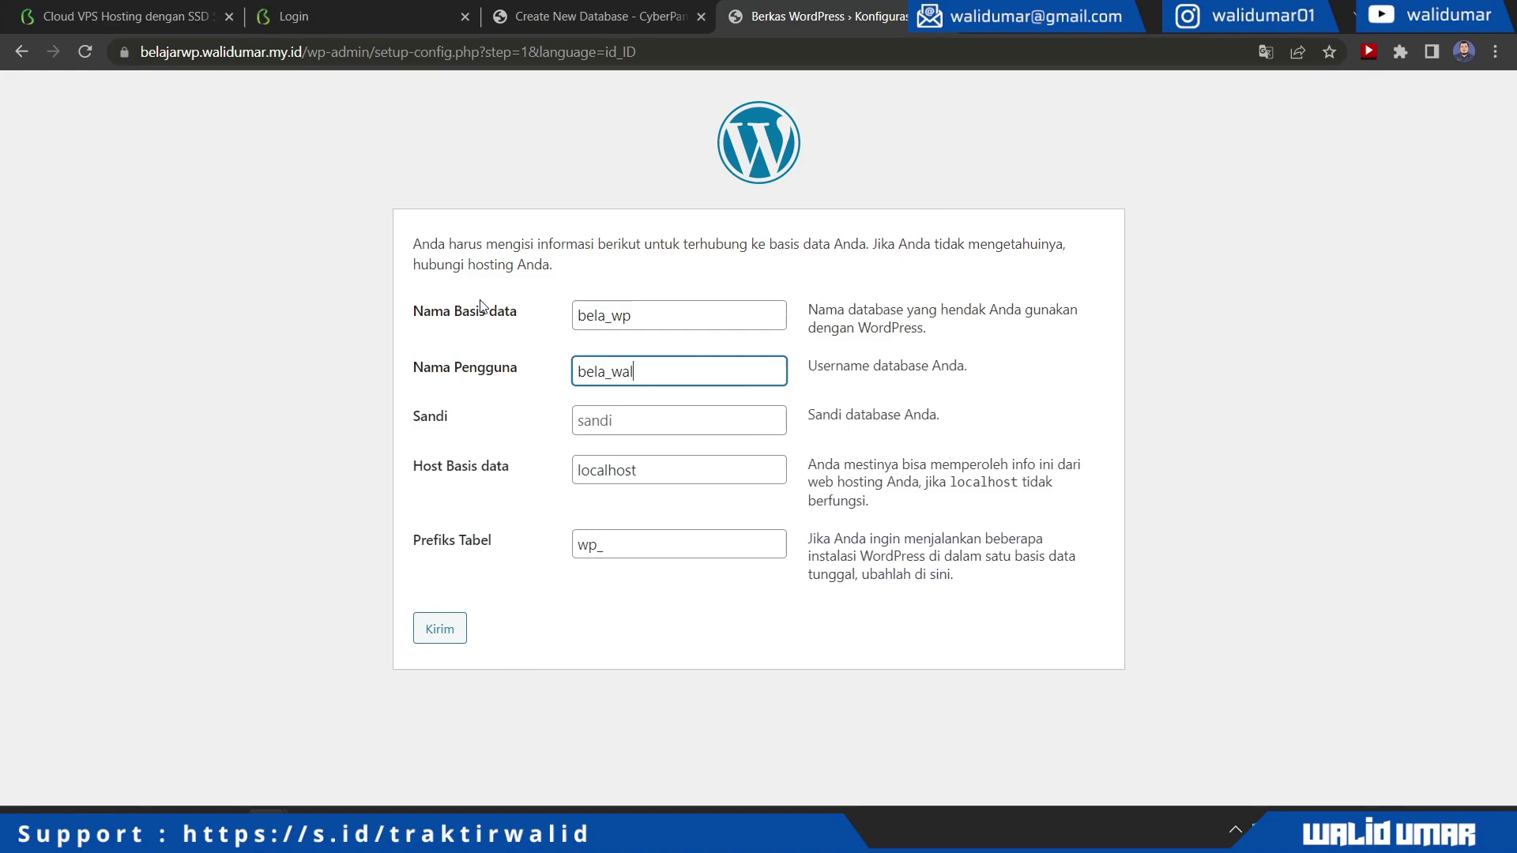
pyautogui.click(577, 10)
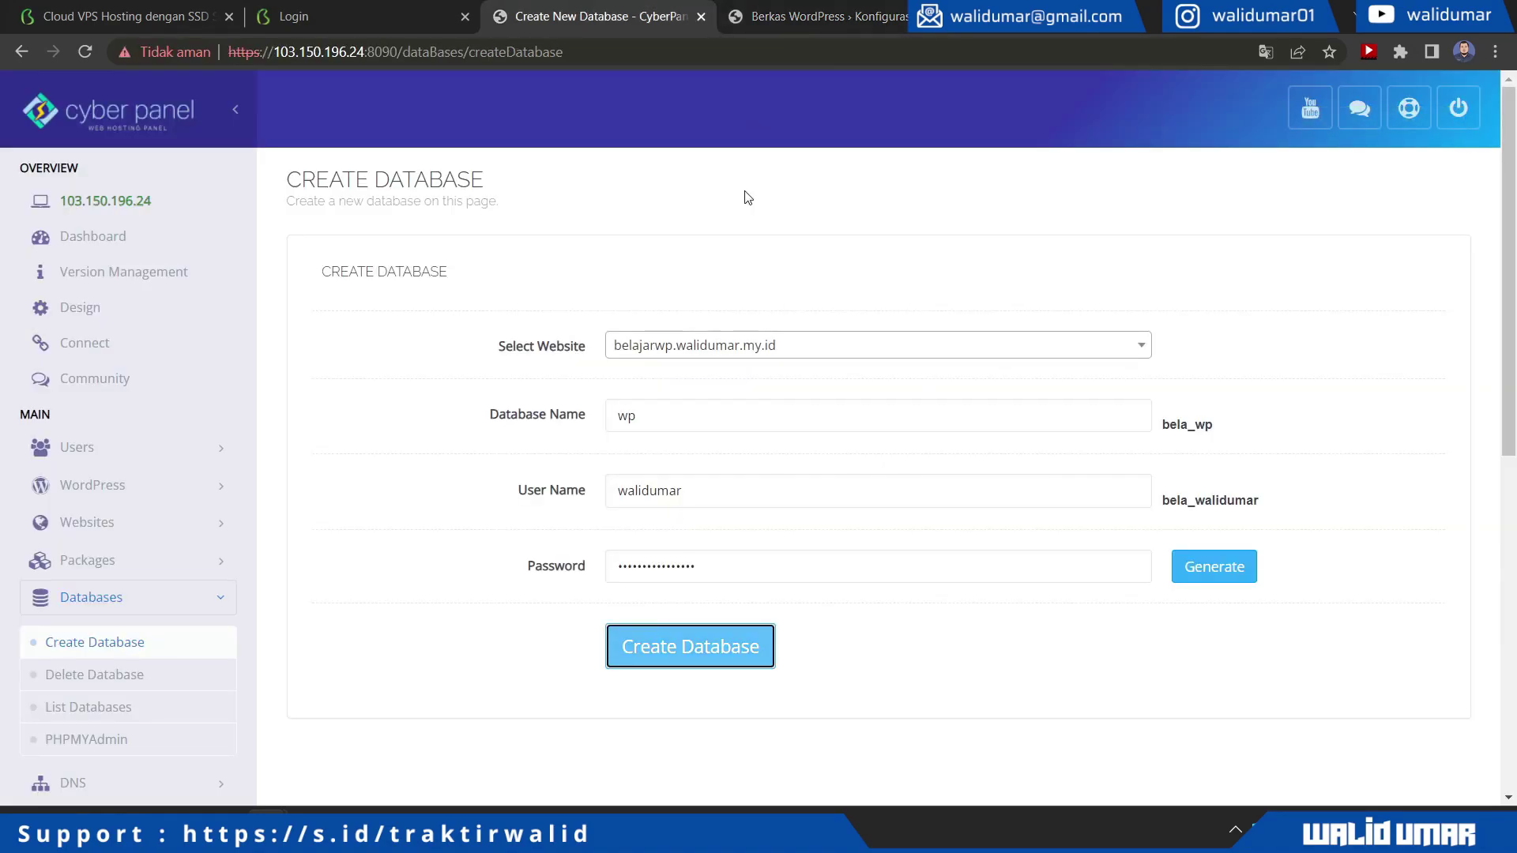
pyautogui.click(803, 10)
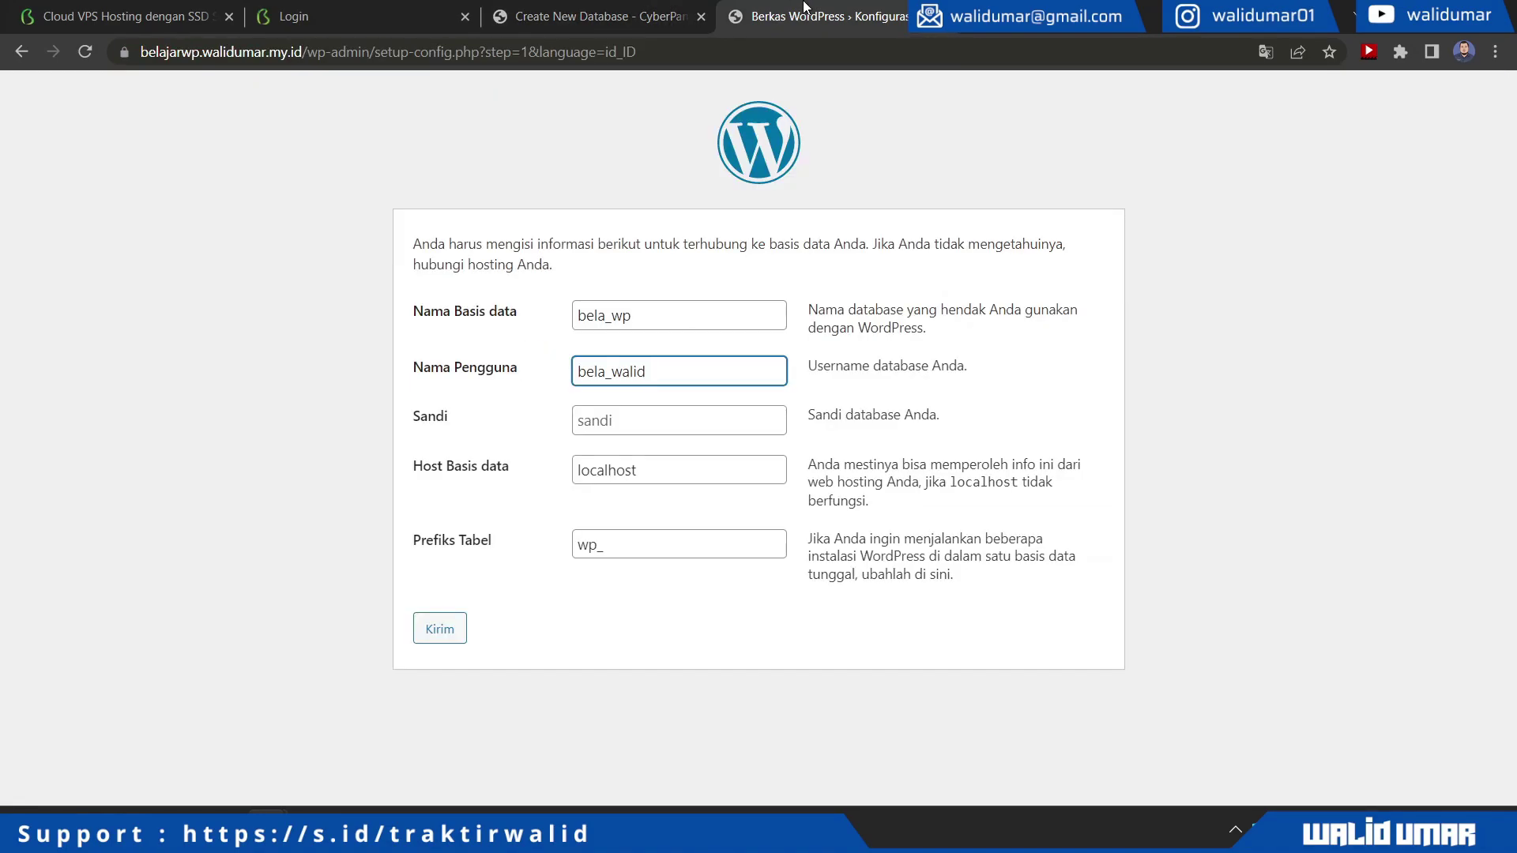
pyautogui.write('umar')
# Paste the generated database password, set table prefix belajarwp_, and submit the connection details
pyautogui.press('Tab')
pyautogui.hotkey('ctrl', 'v')
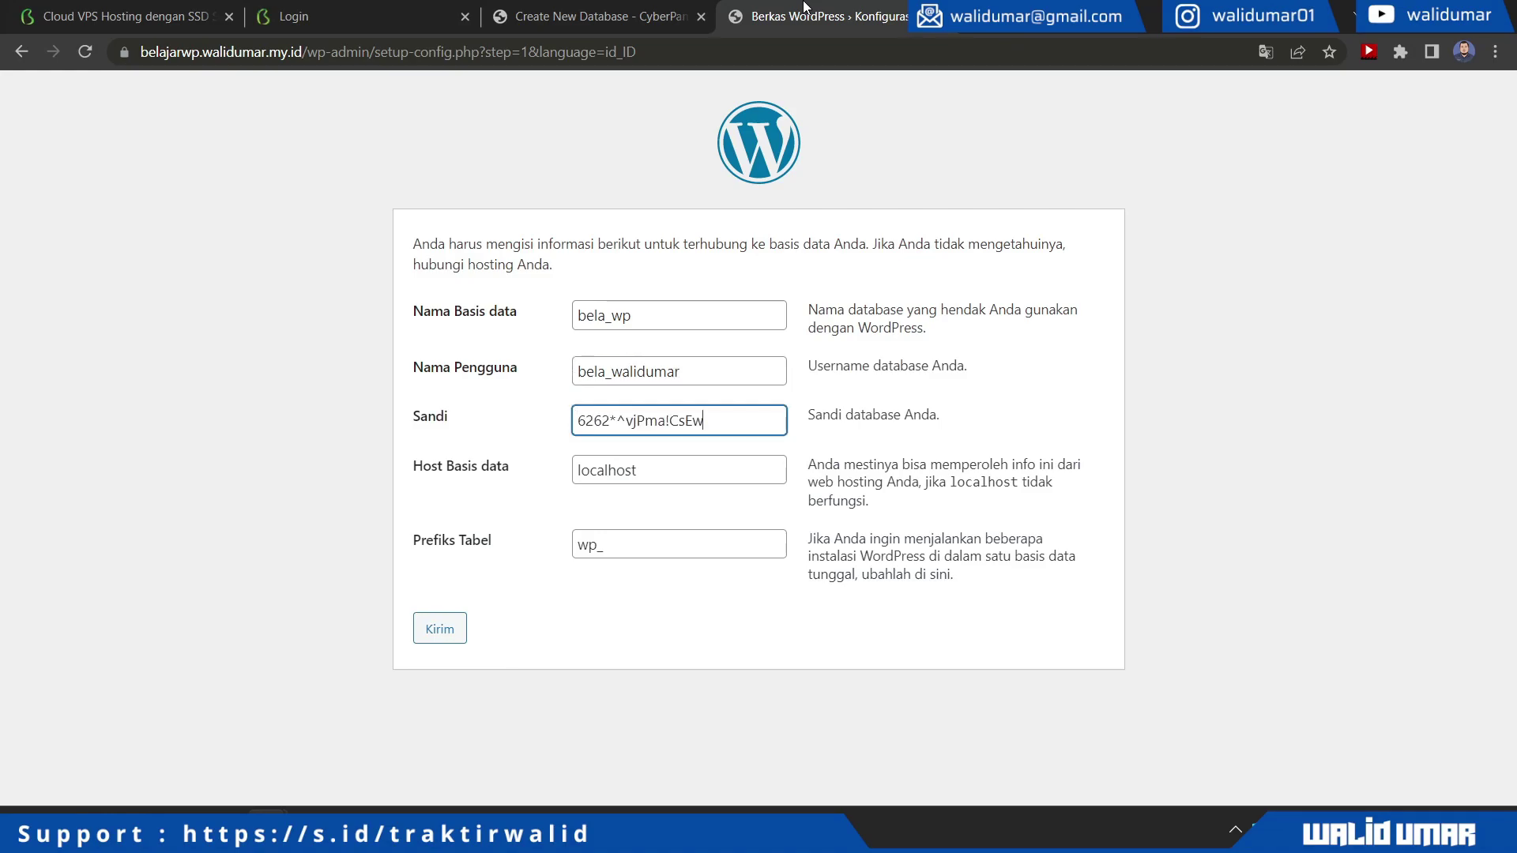
pyautogui.moveTo(593, 546); pyautogui.dragTo(577, 545)
pyautogui.write('belajarwp')
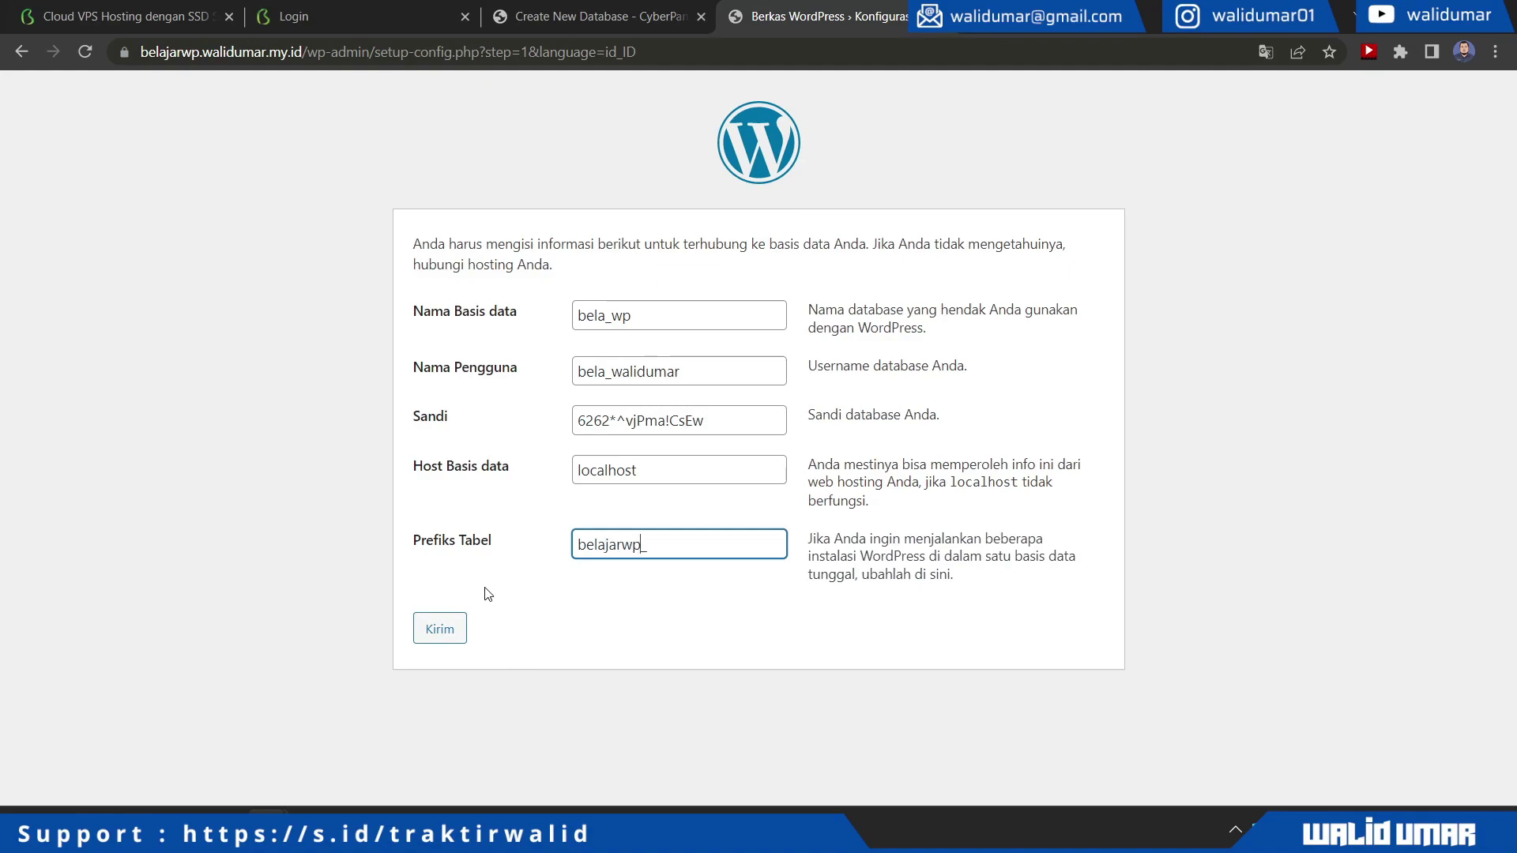
pyautogui.click(445, 628)
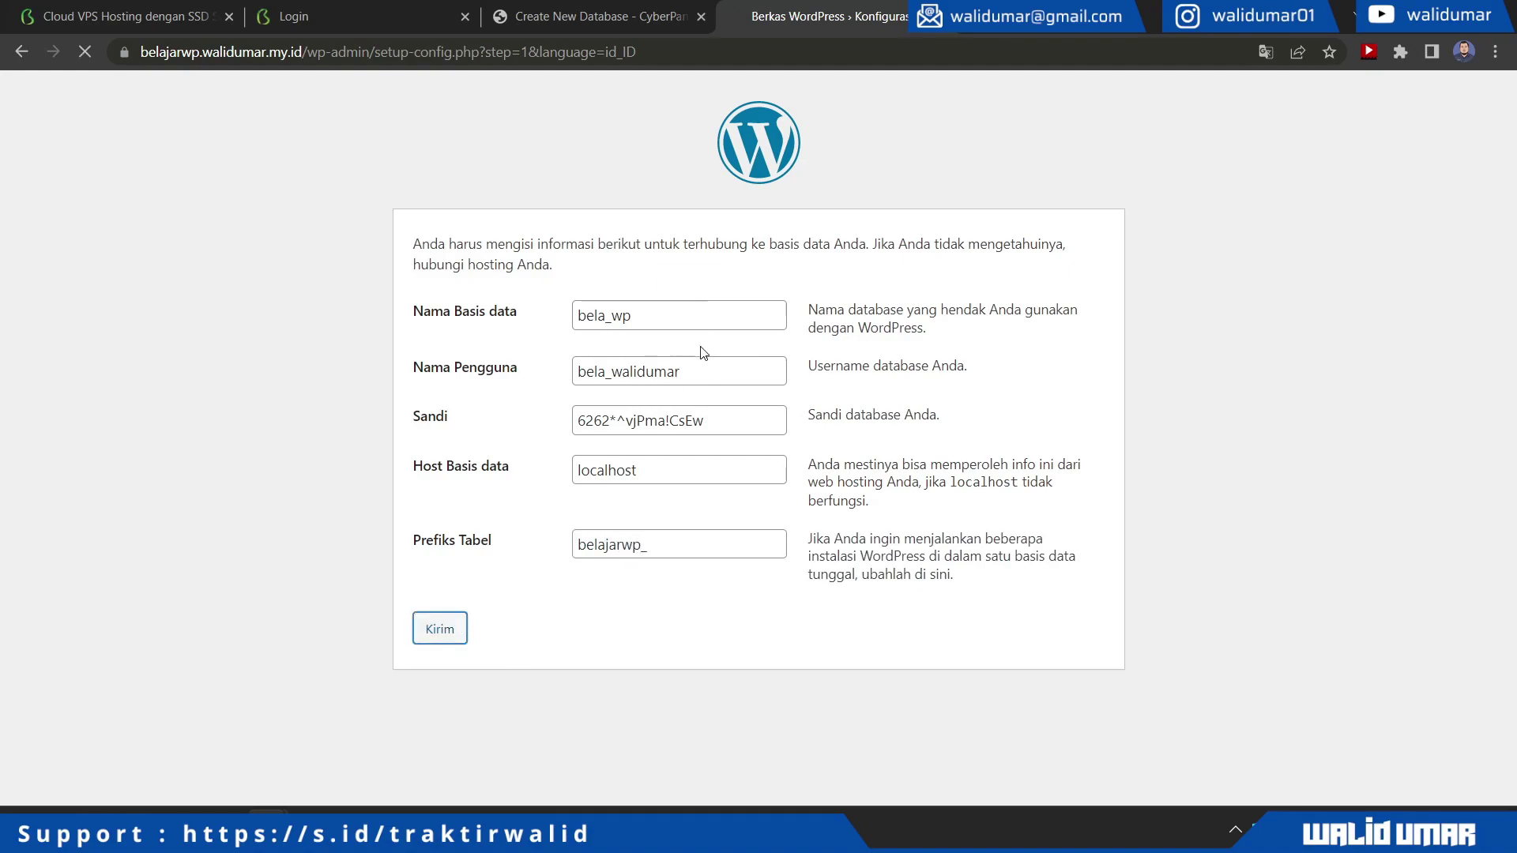
pyautogui.moveTo(489, 245); pyautogui.dragTo(799, 277)
pyautogui.click(799, 277)
# Install WordPress titled 'Belajar WInstall WP di Cyberpanel Biznet Gio' with admin username, suggested password and autofilled e-mail
pyautogui.click(474, 322)
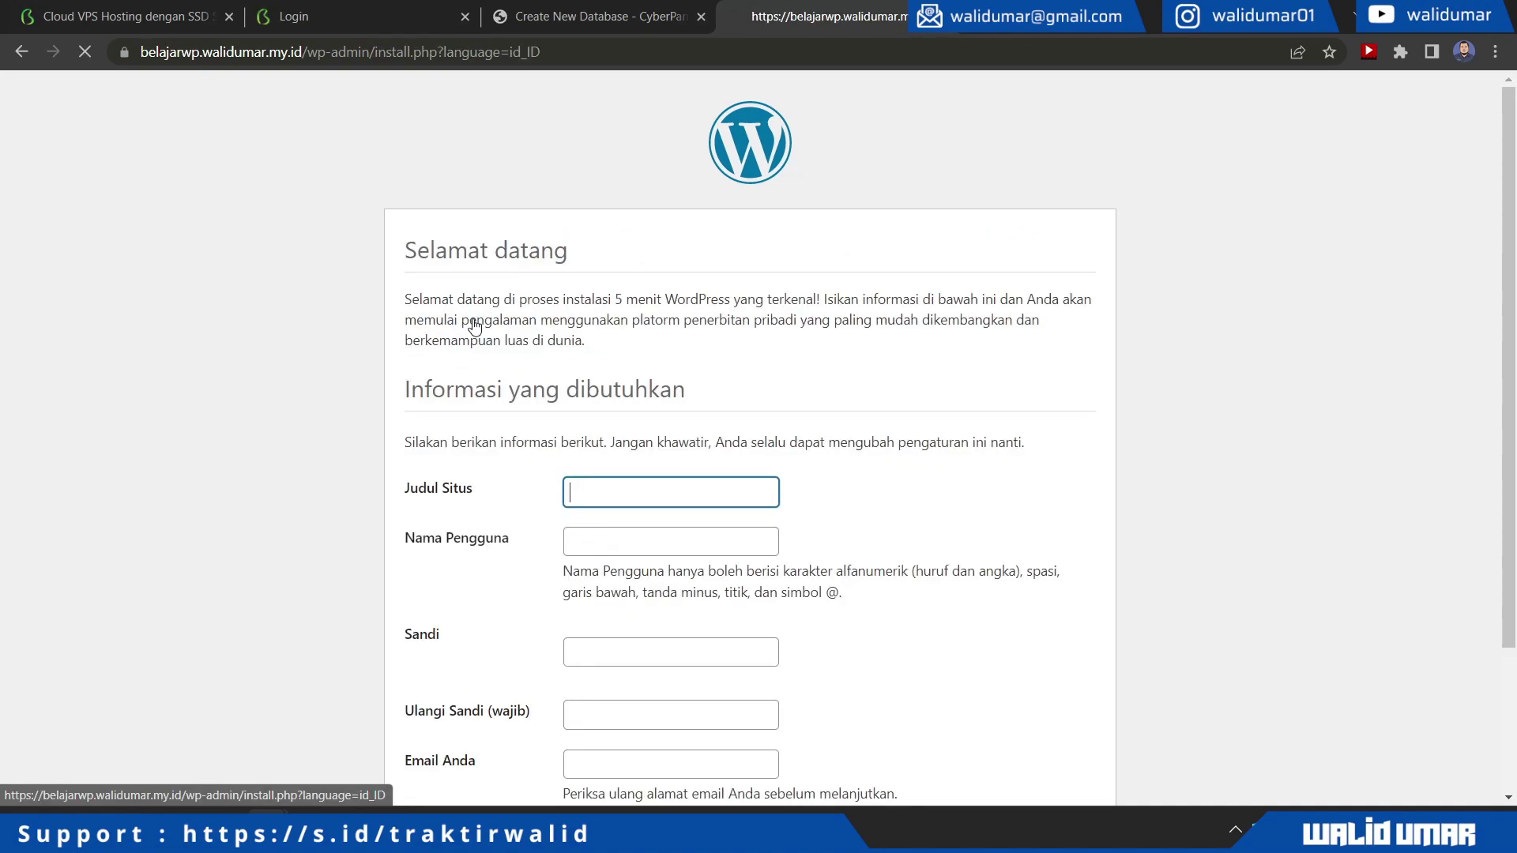
pyautogui.click(667, 491)
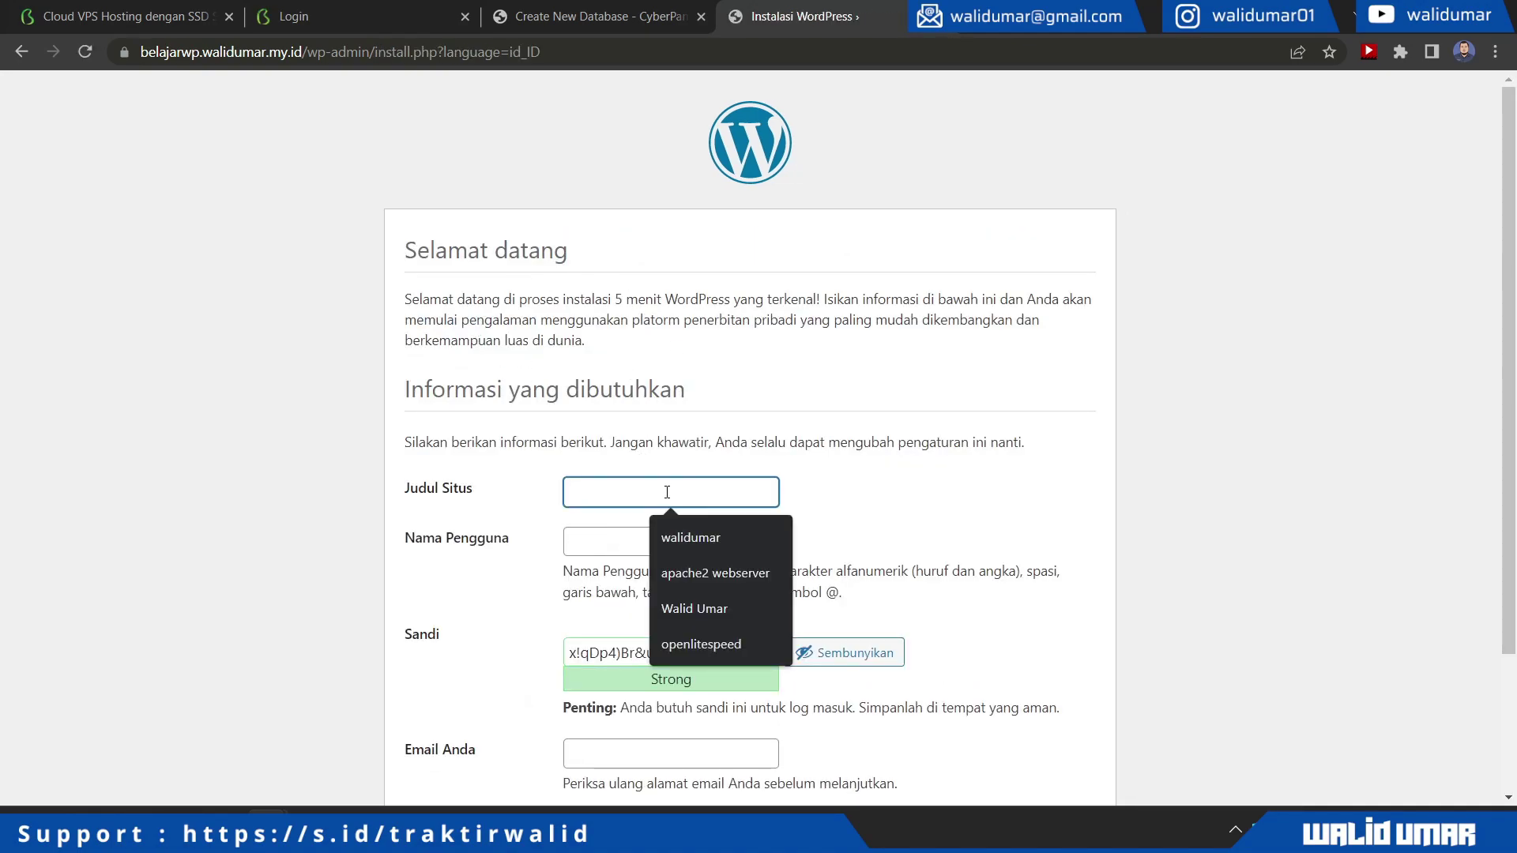
pyautogui.write('Belajar WInstall WP di')
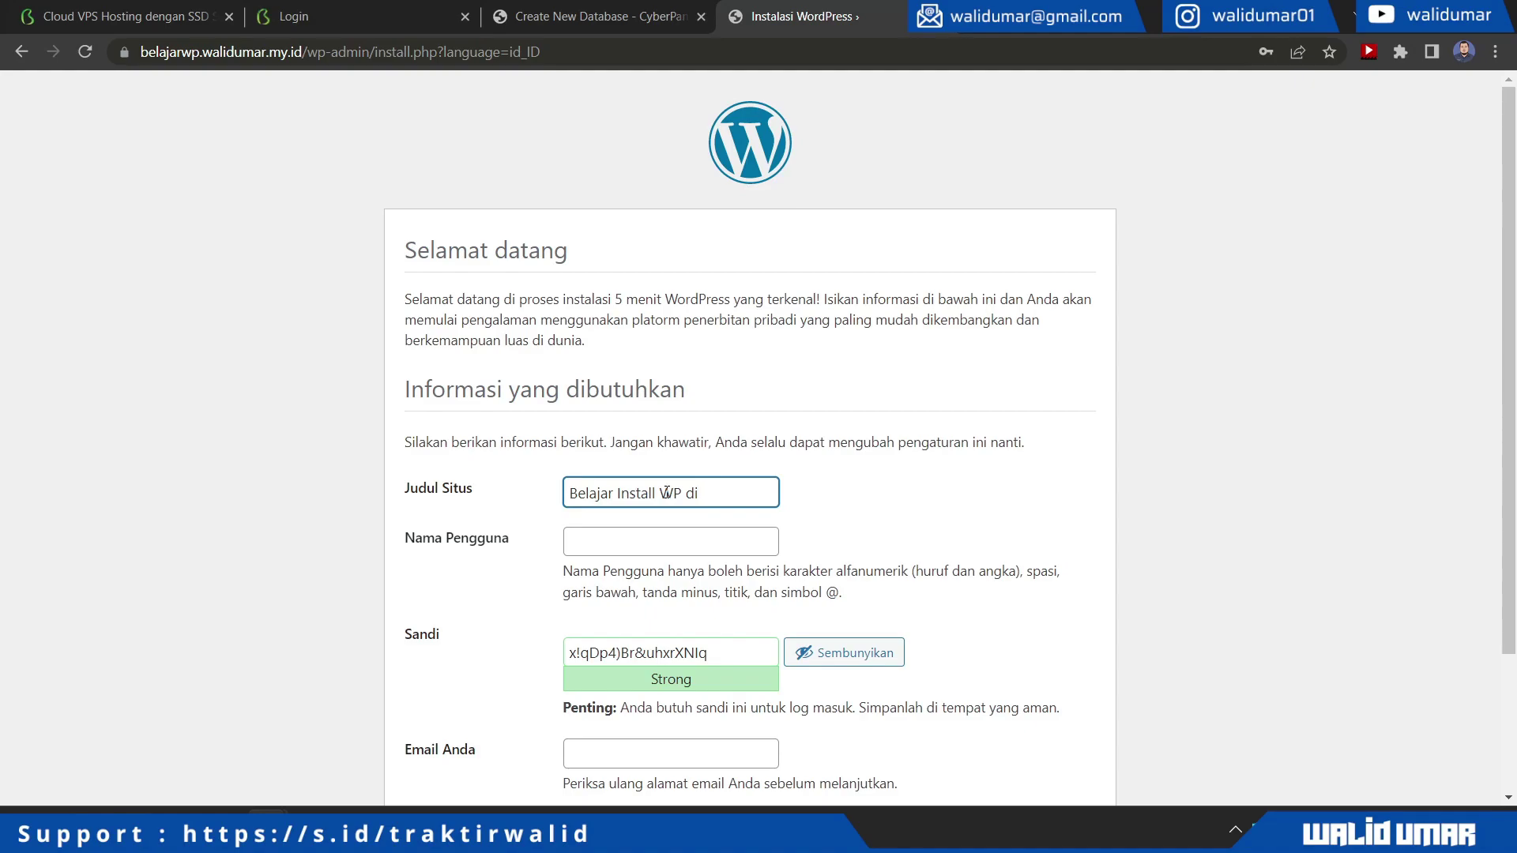
pyautogui.write(' Cyberpanel')
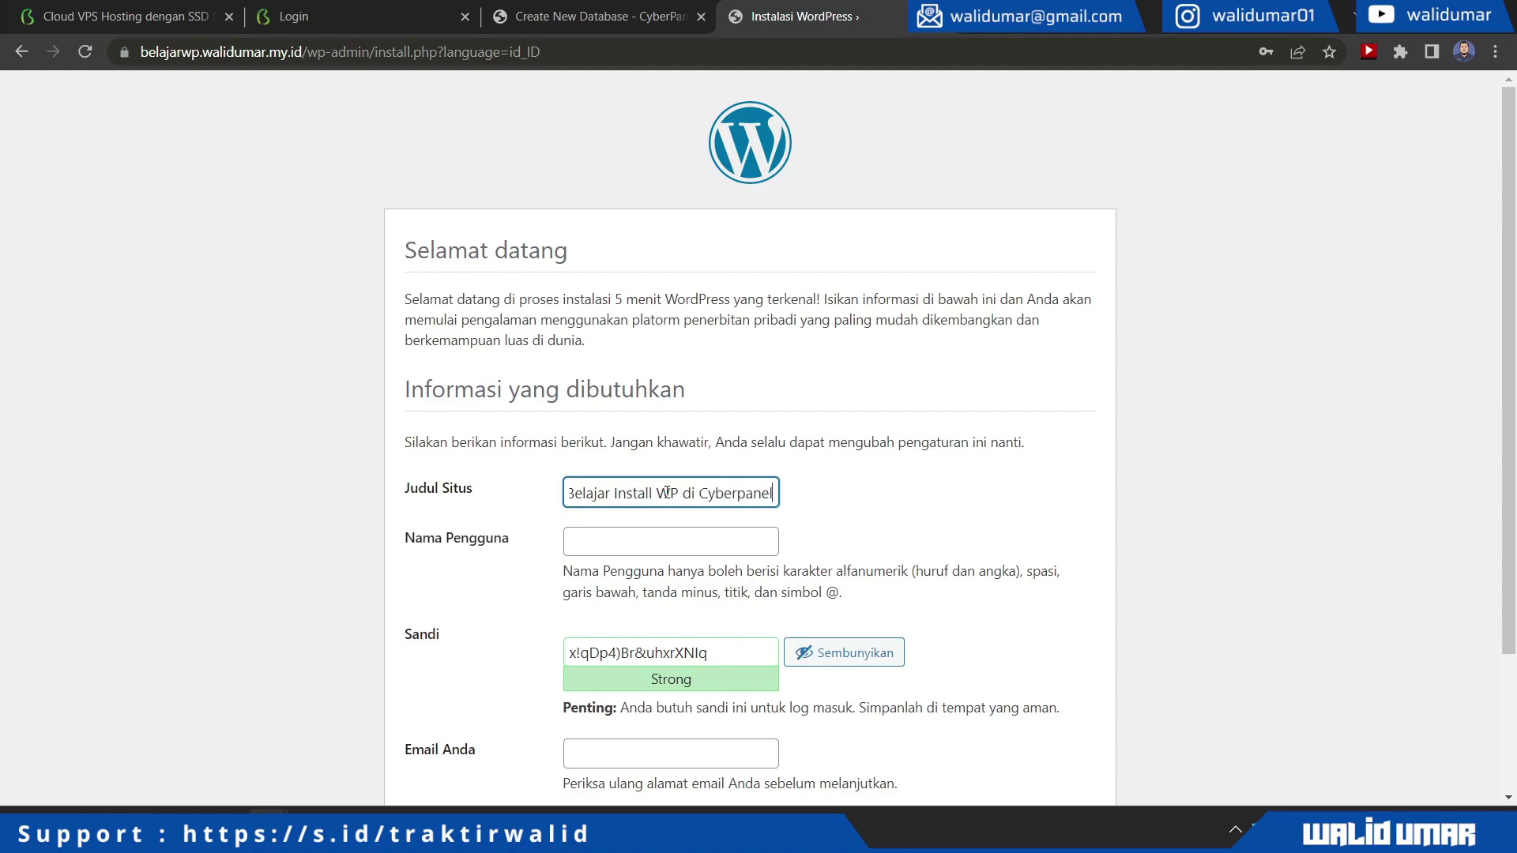
pyautogui.write(' Biznet Gio')
pyautogui.press('Tab')
pyautogui.write('walidumar')
pyautogui.press('Tab')
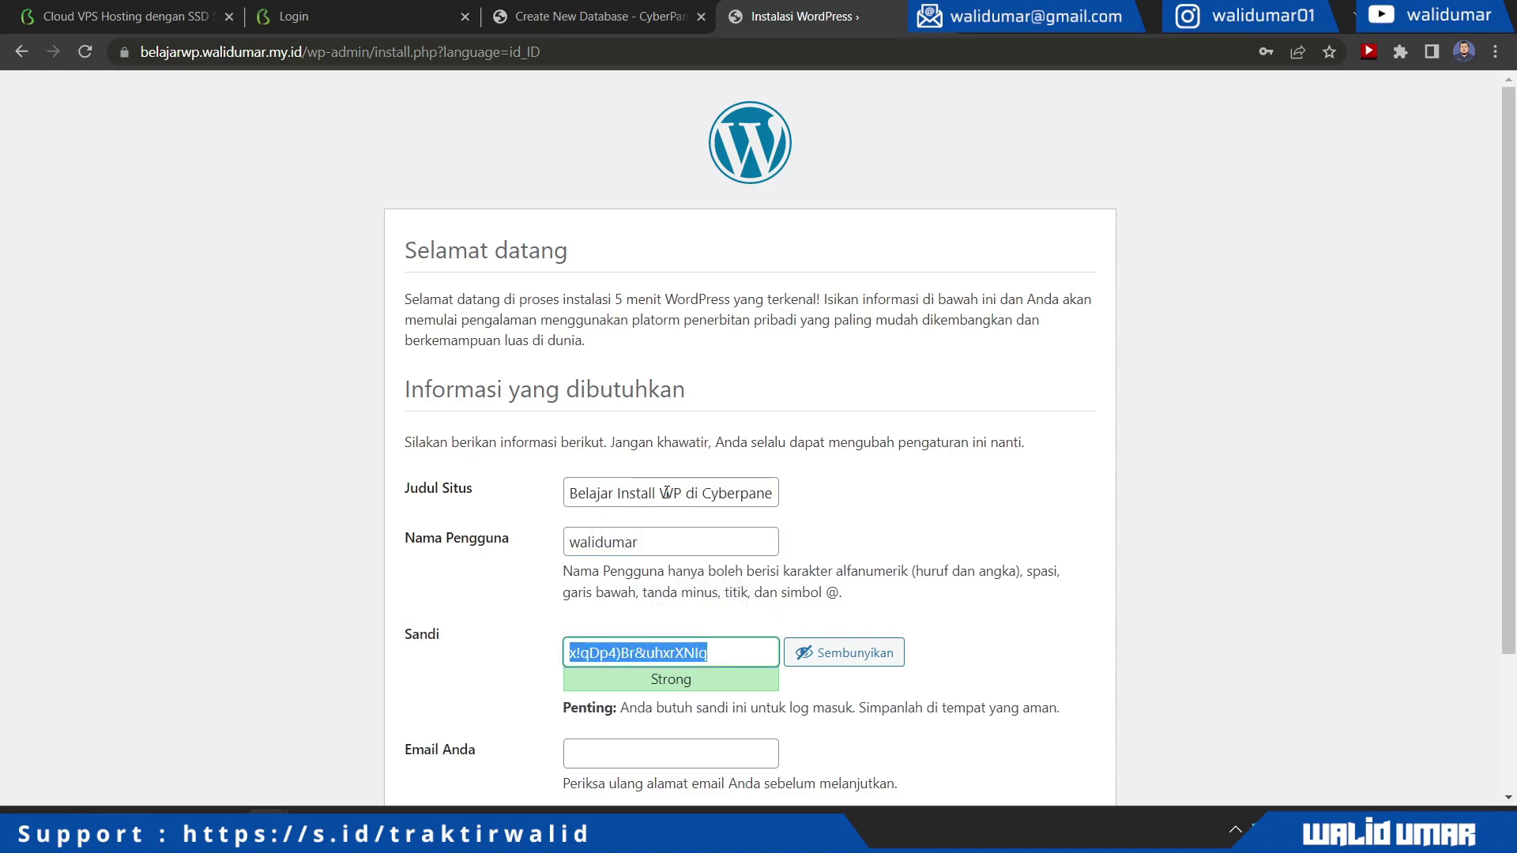
pyautogui.scroll(-3, 666, 493)
pyautogui.click(670, 578)
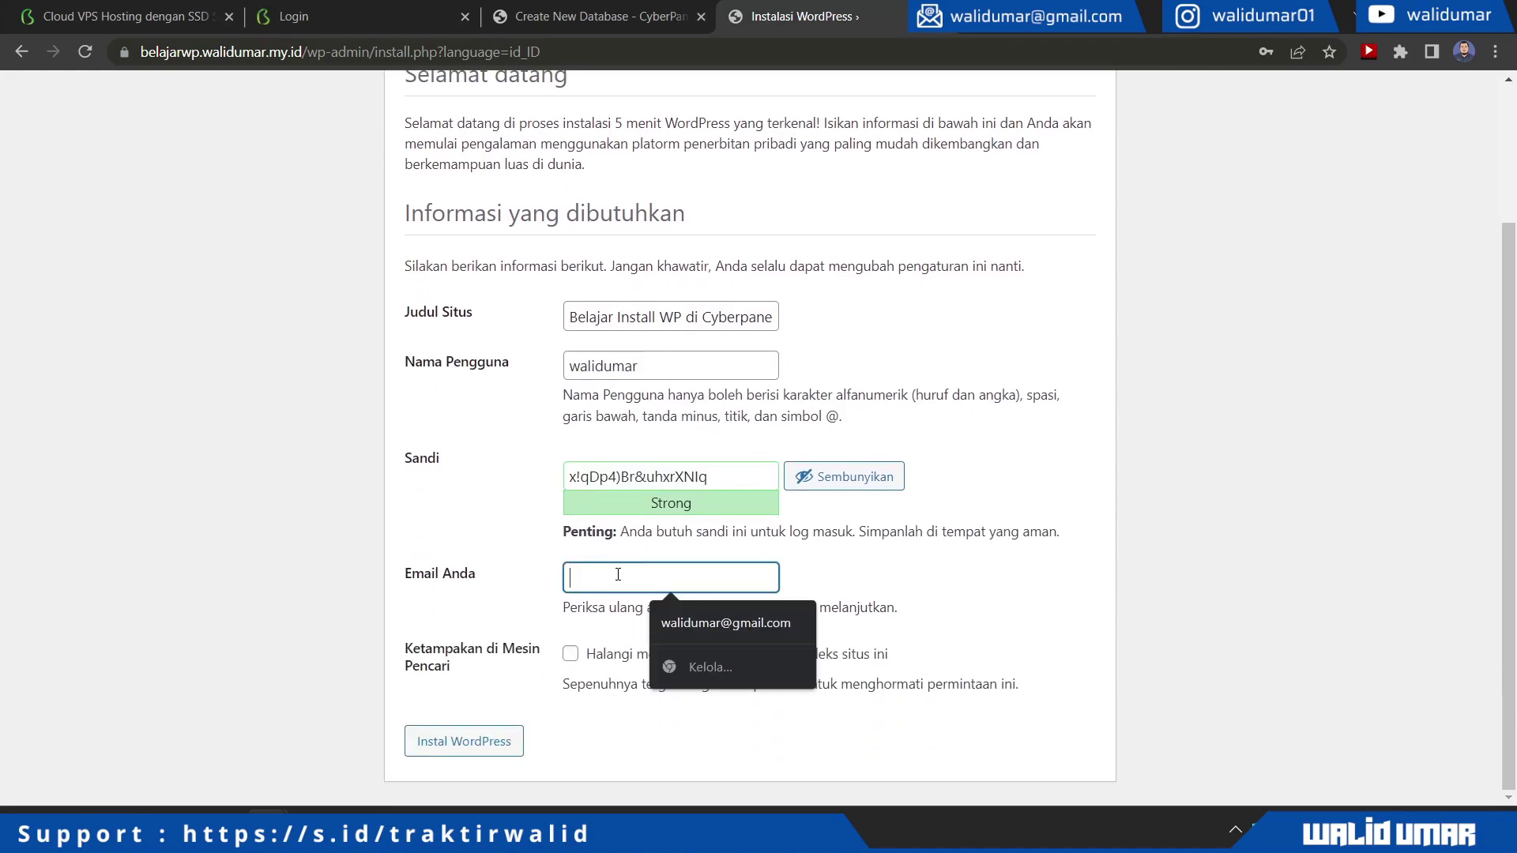
pyautogui.click(727, 628)
pyautogui.click(443, 747)
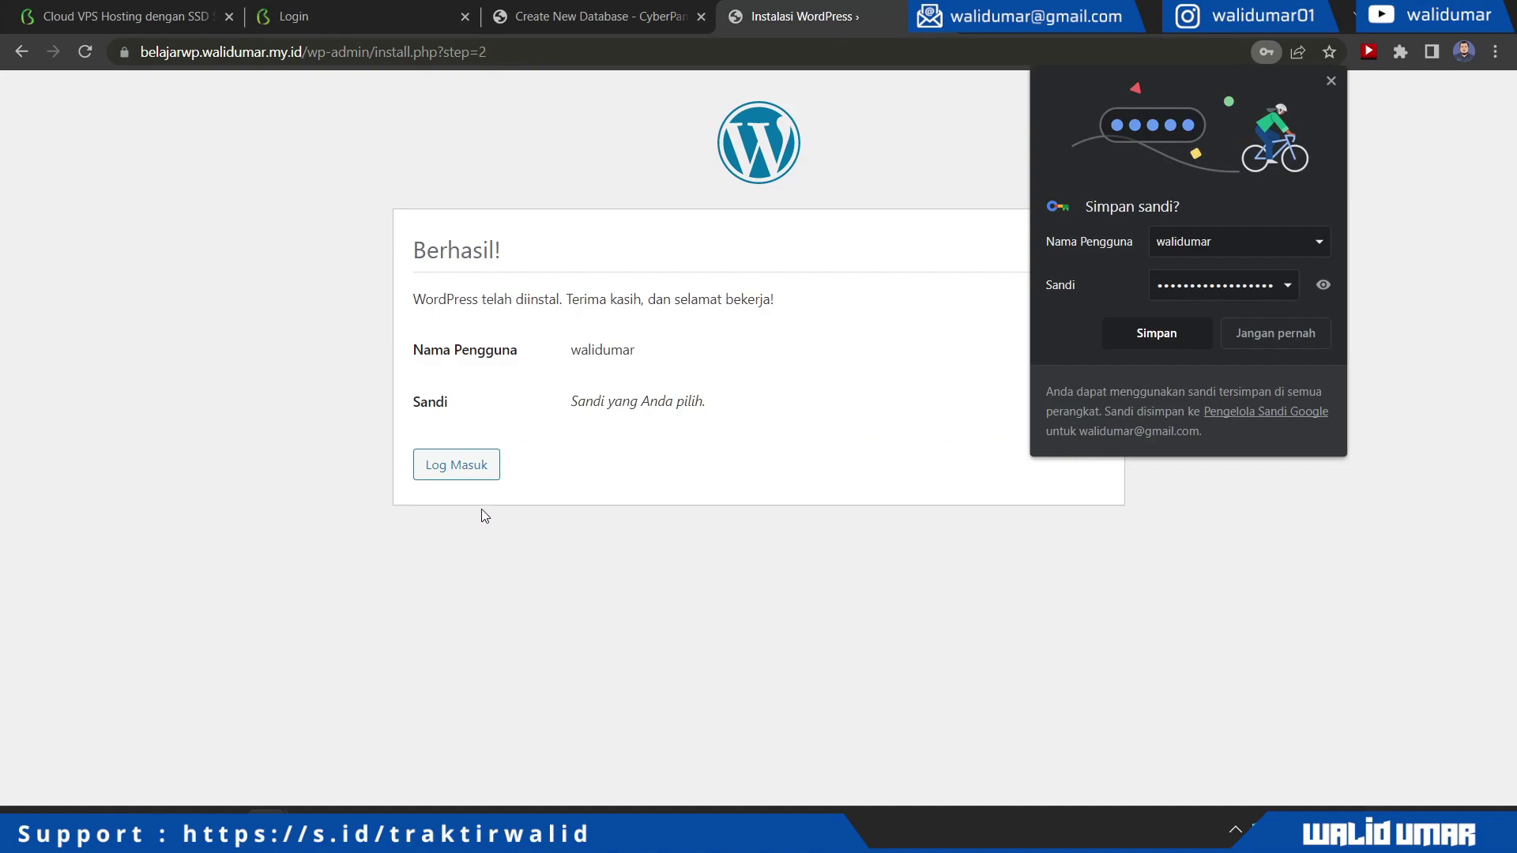
# Log in to WordPress admin with the admin username and saved password, saving it in Chrome
pyautogui.click(441, 470)
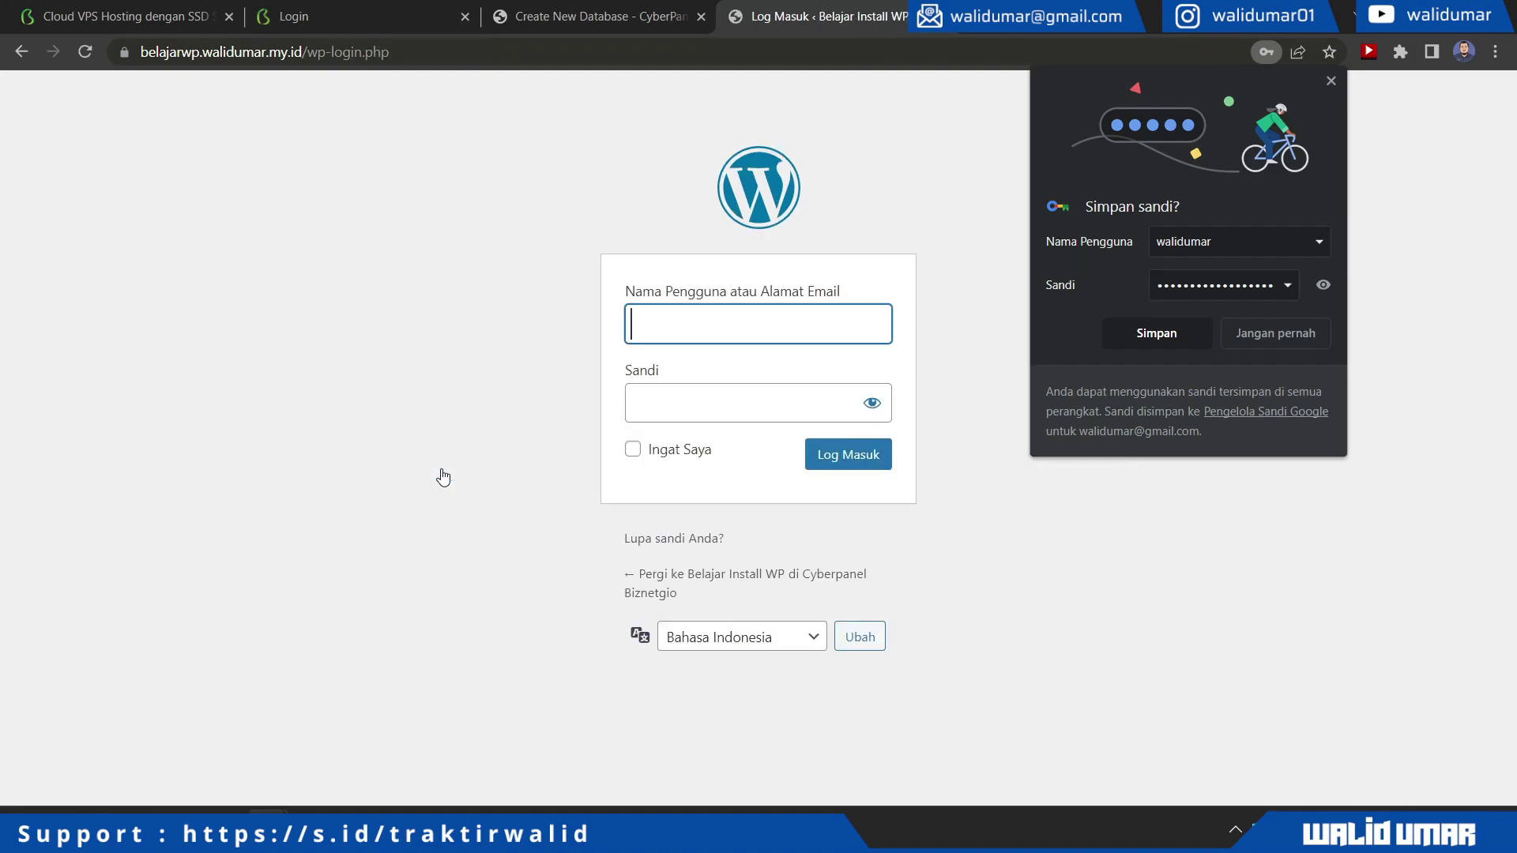
pyautogui.write('walidumar')
pyautogui.press('Tab')
pyautogui.hotkey('ctrl', 'v')
pyautogui.press('Return')
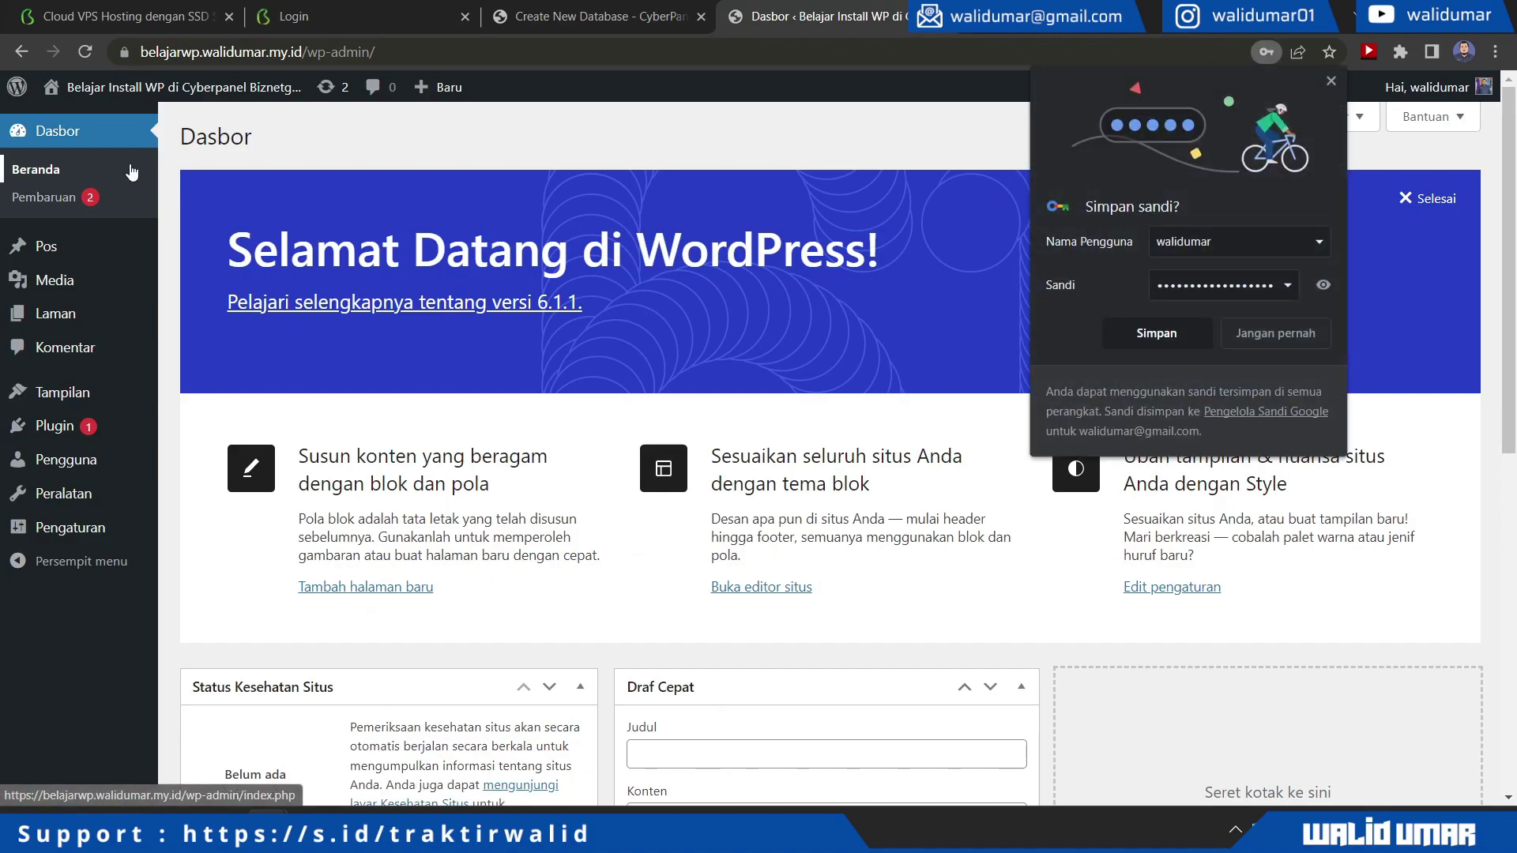
pyautogui.click(1164, 338)
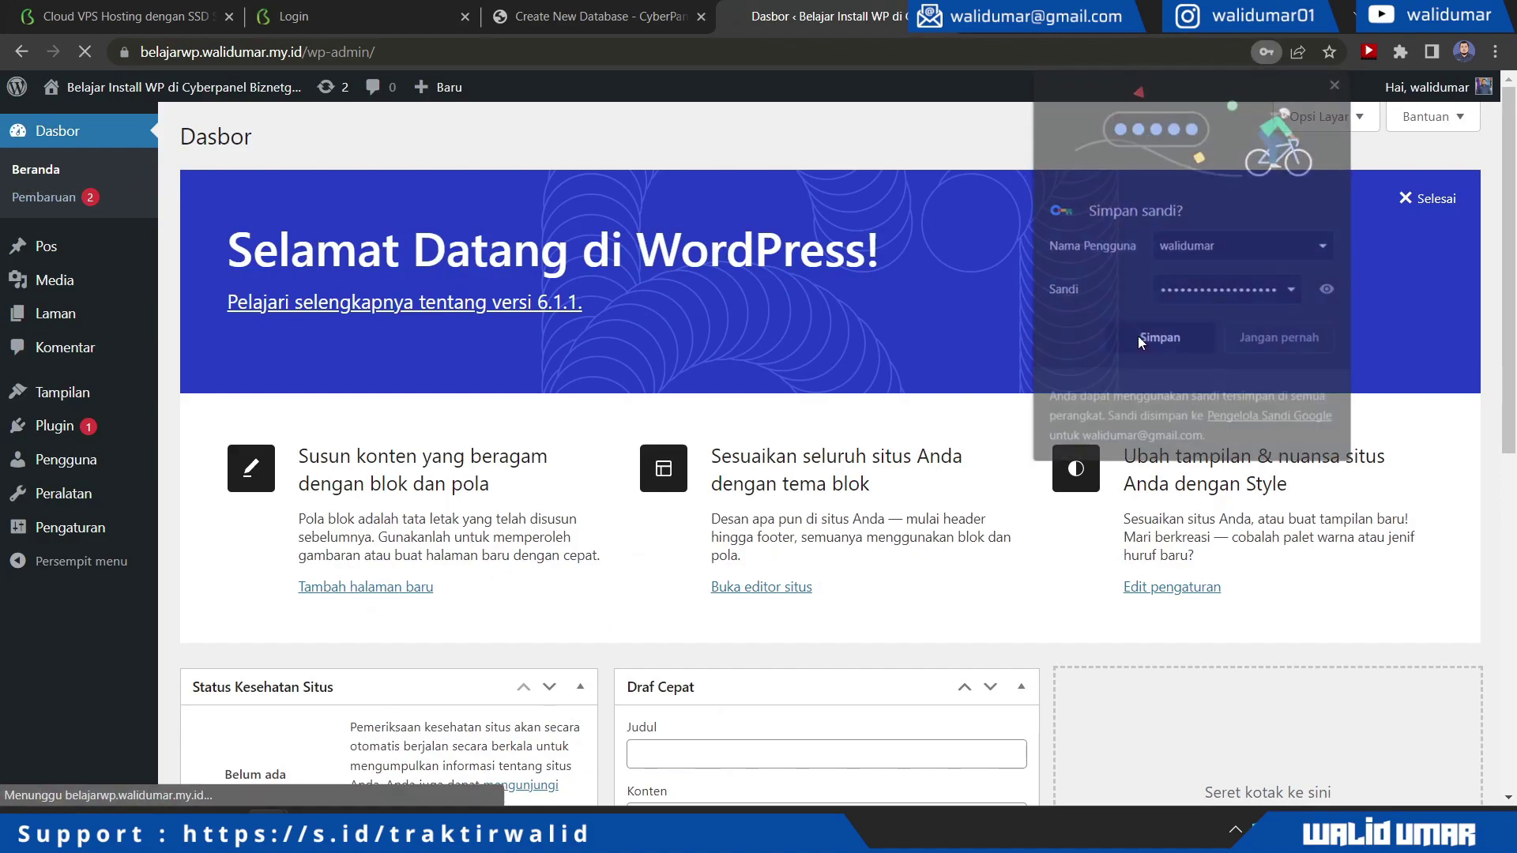
# Visit the public site to see the default 'Halo dunia!' post
pyautogui.click(44, 197)
pyautogui.moveTo(130, 91)
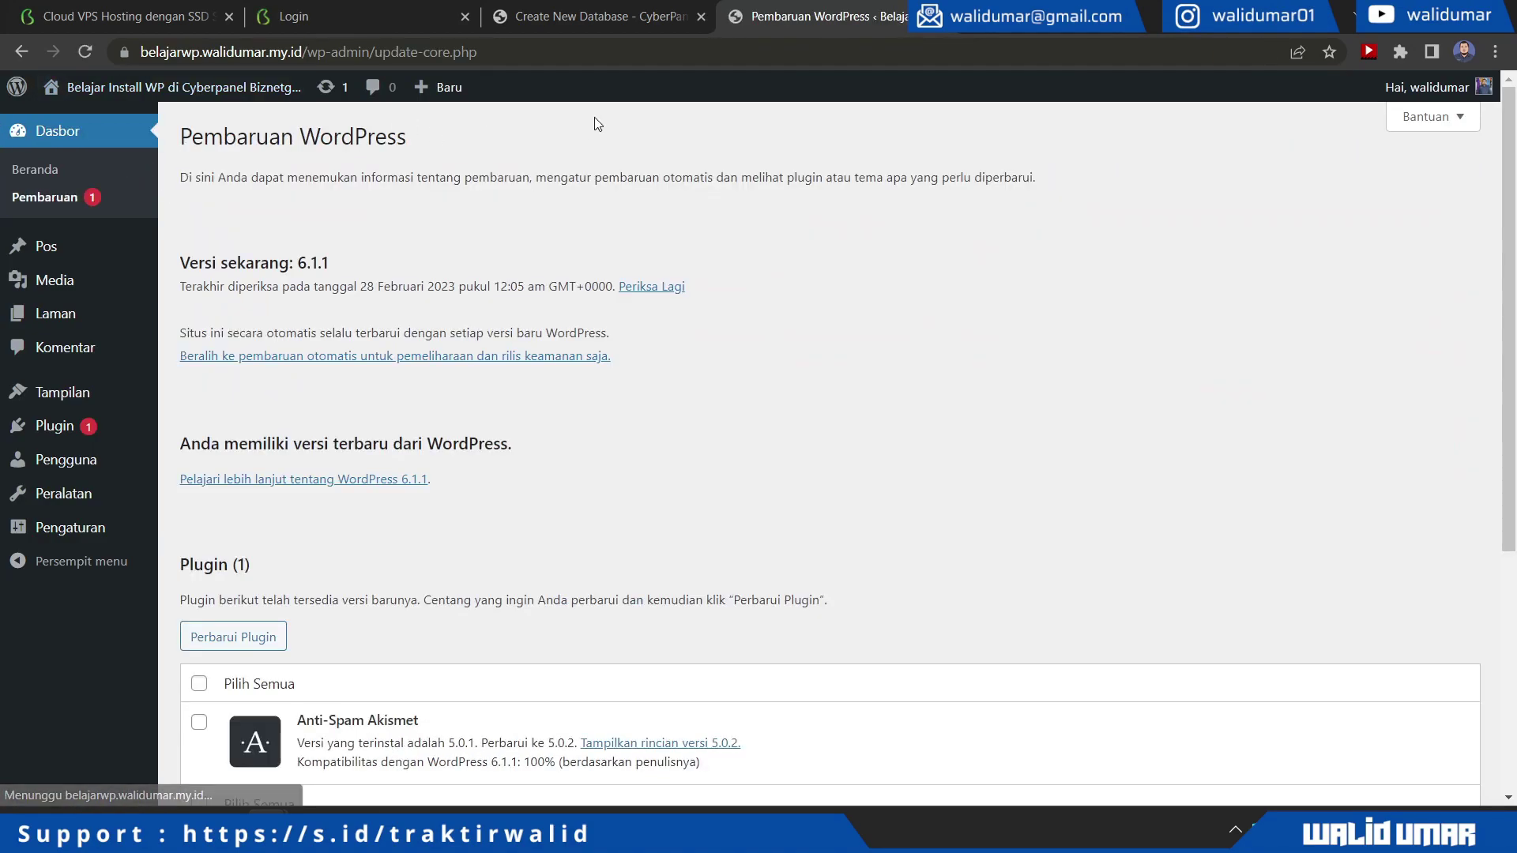
pyautogui.click(104, 124)
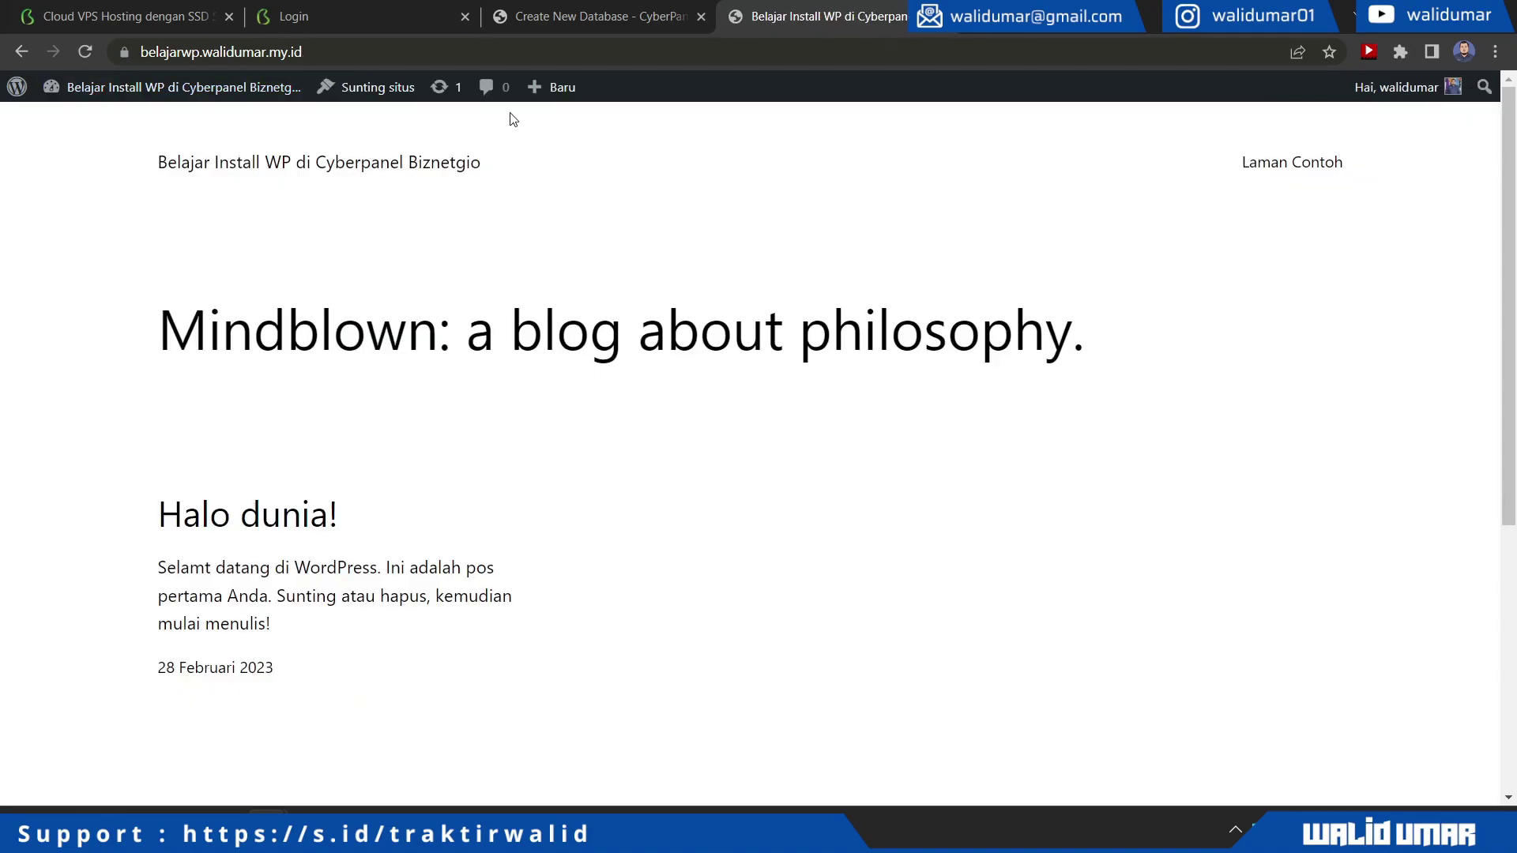
# Write a new post titled 'postingan baru' with body text 'testing'
pyautogui.moveTo(551, 87)
pyautogui.click(543, 126)
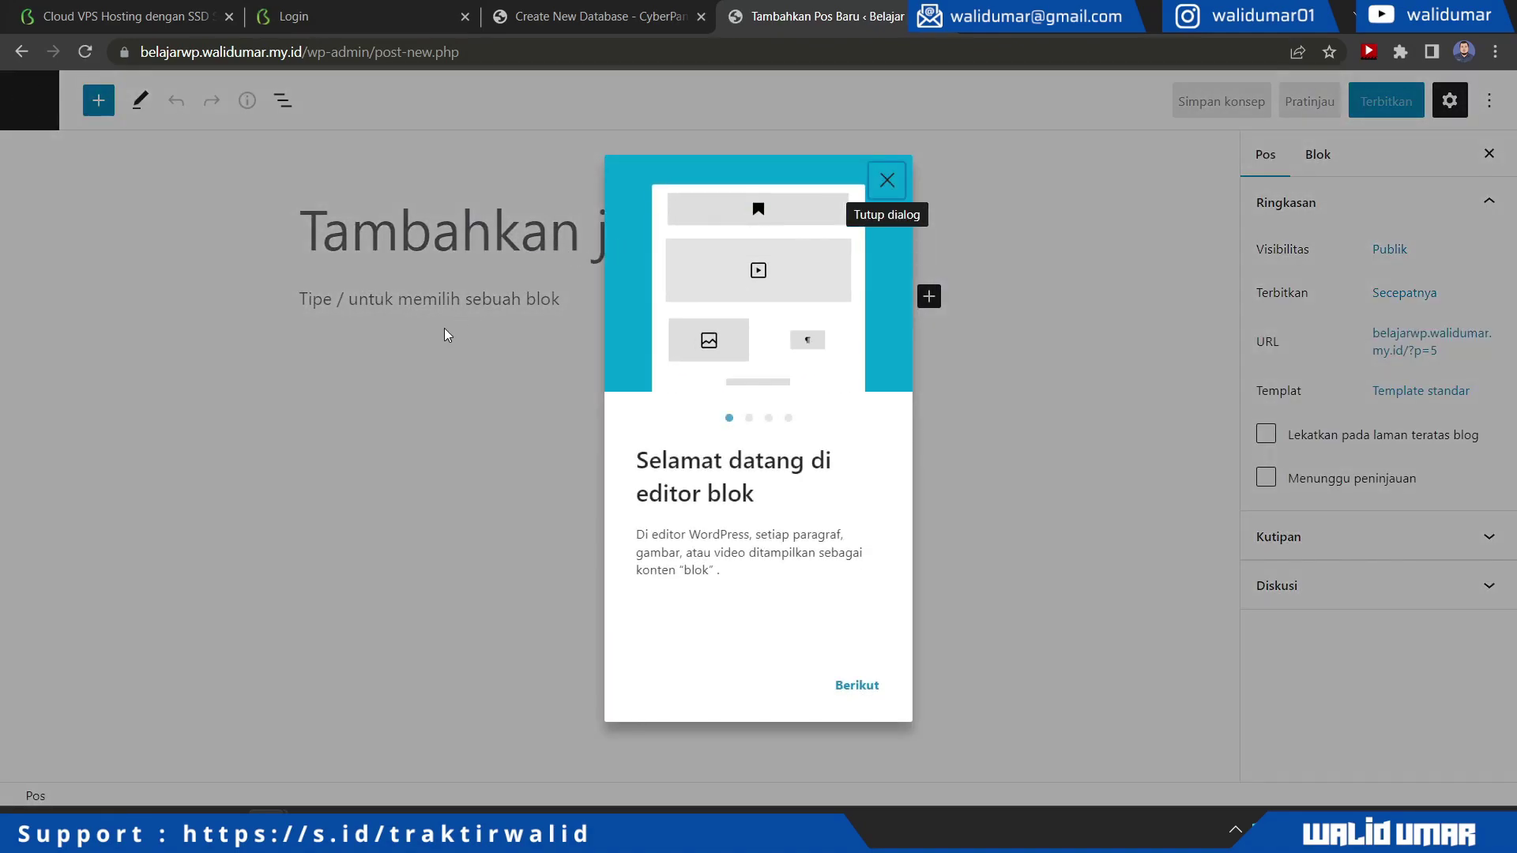
pyautogui.click(445, 335)
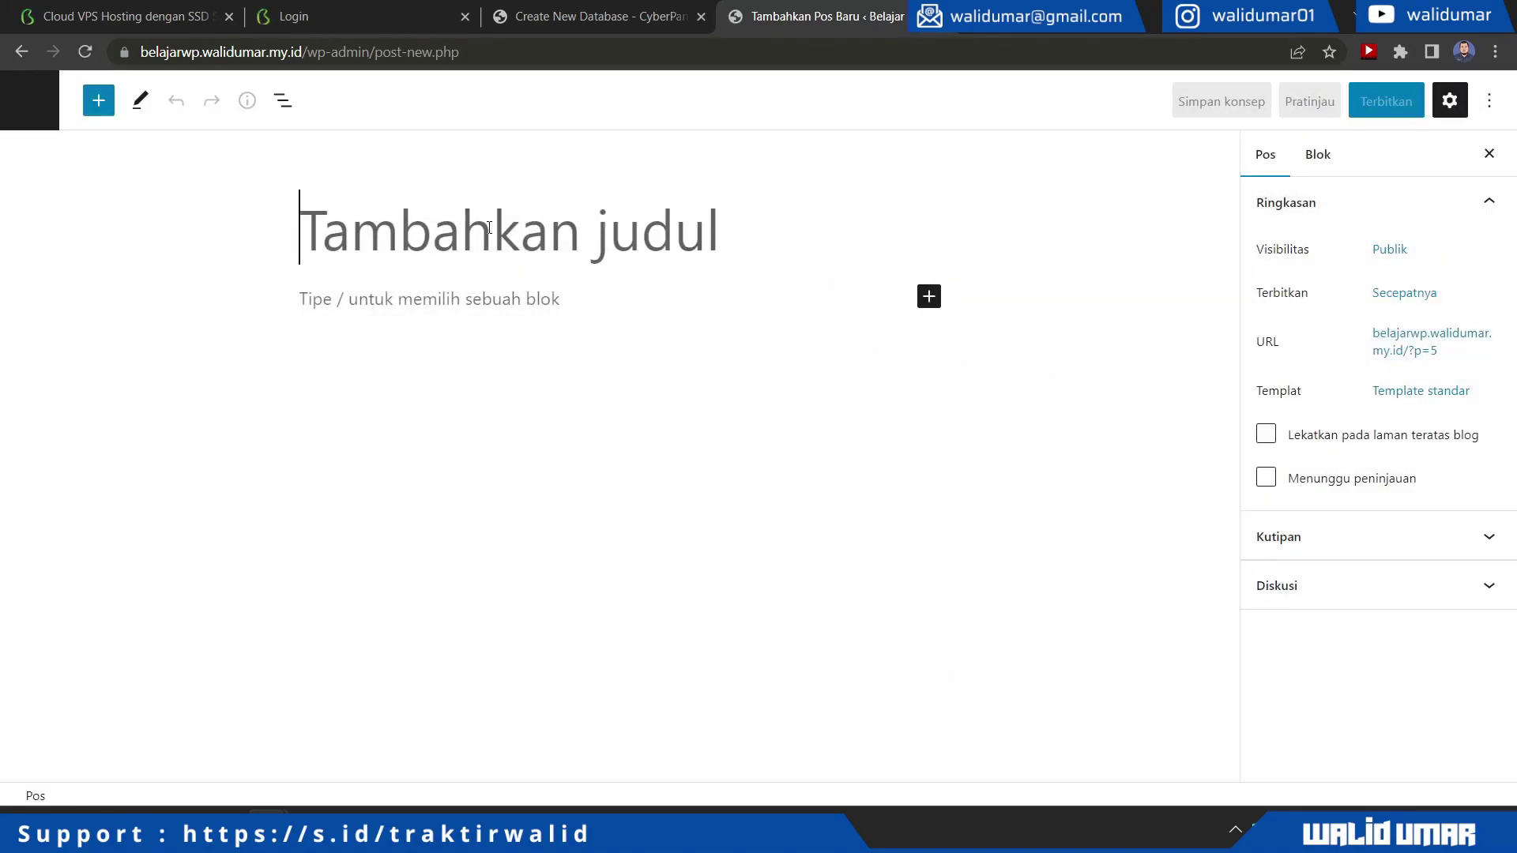
pyautogui.write('postingan baru')
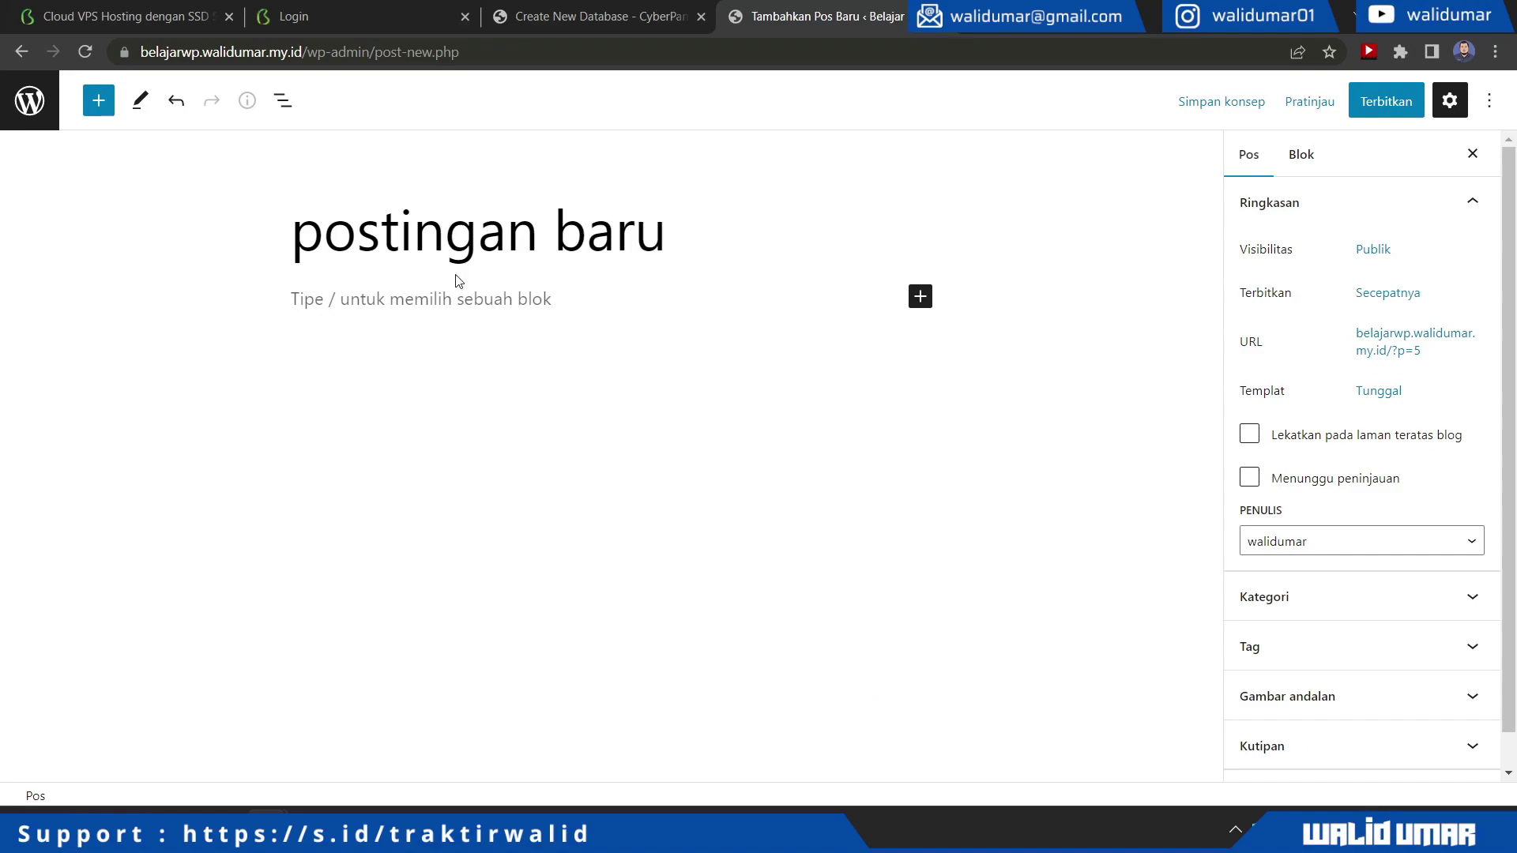
pyautogui.click(430, 303)
pyautogui.write('testing')
# Publish the post and view it on the live site
pyautogui.click(1375, 109)
pyautogui.click(1371, 114)
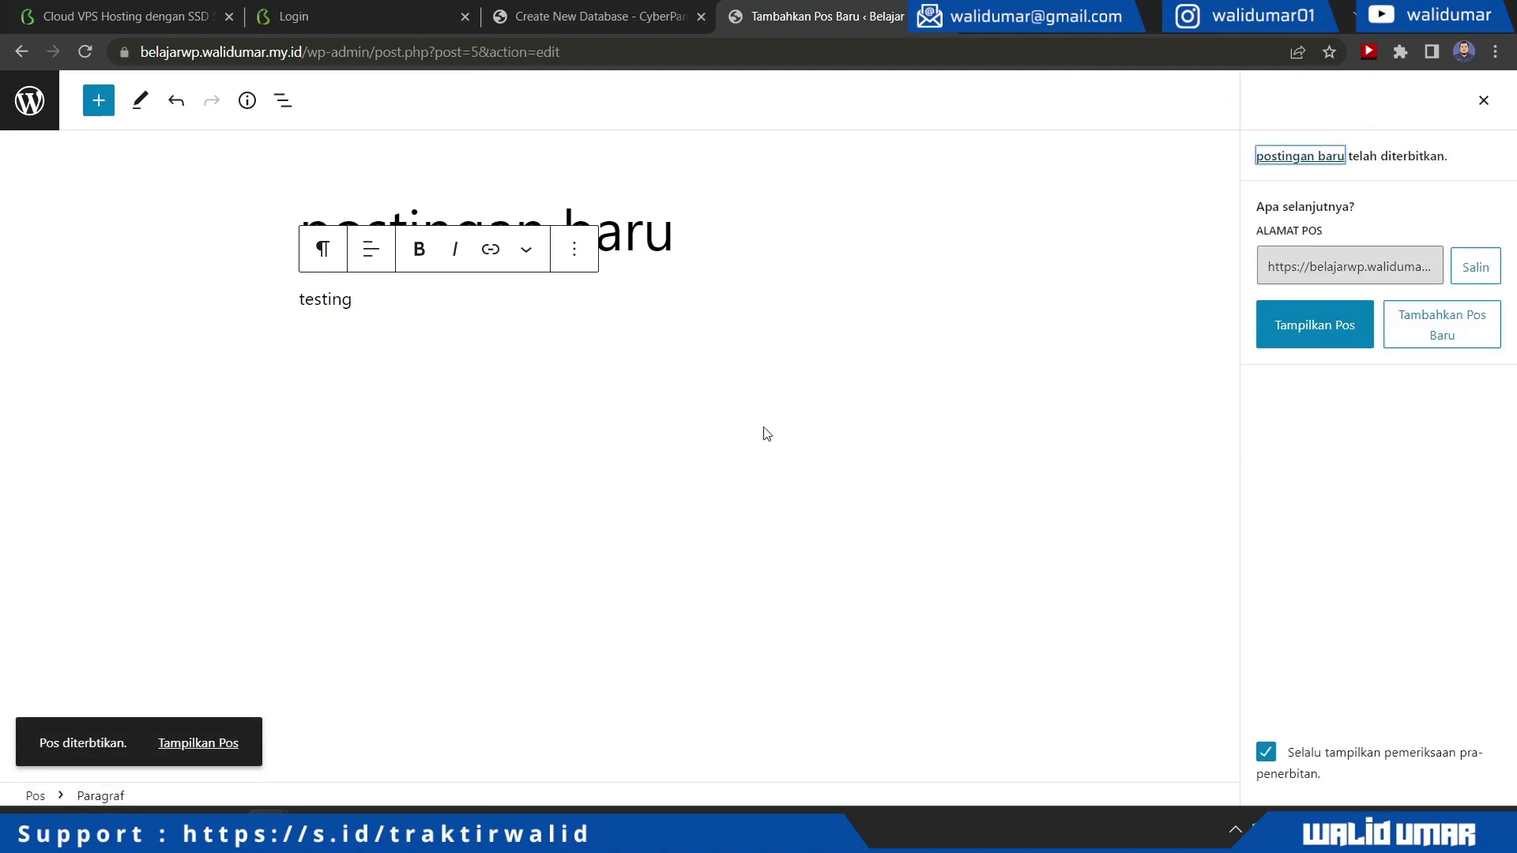
pyautogui.click(198, 743)
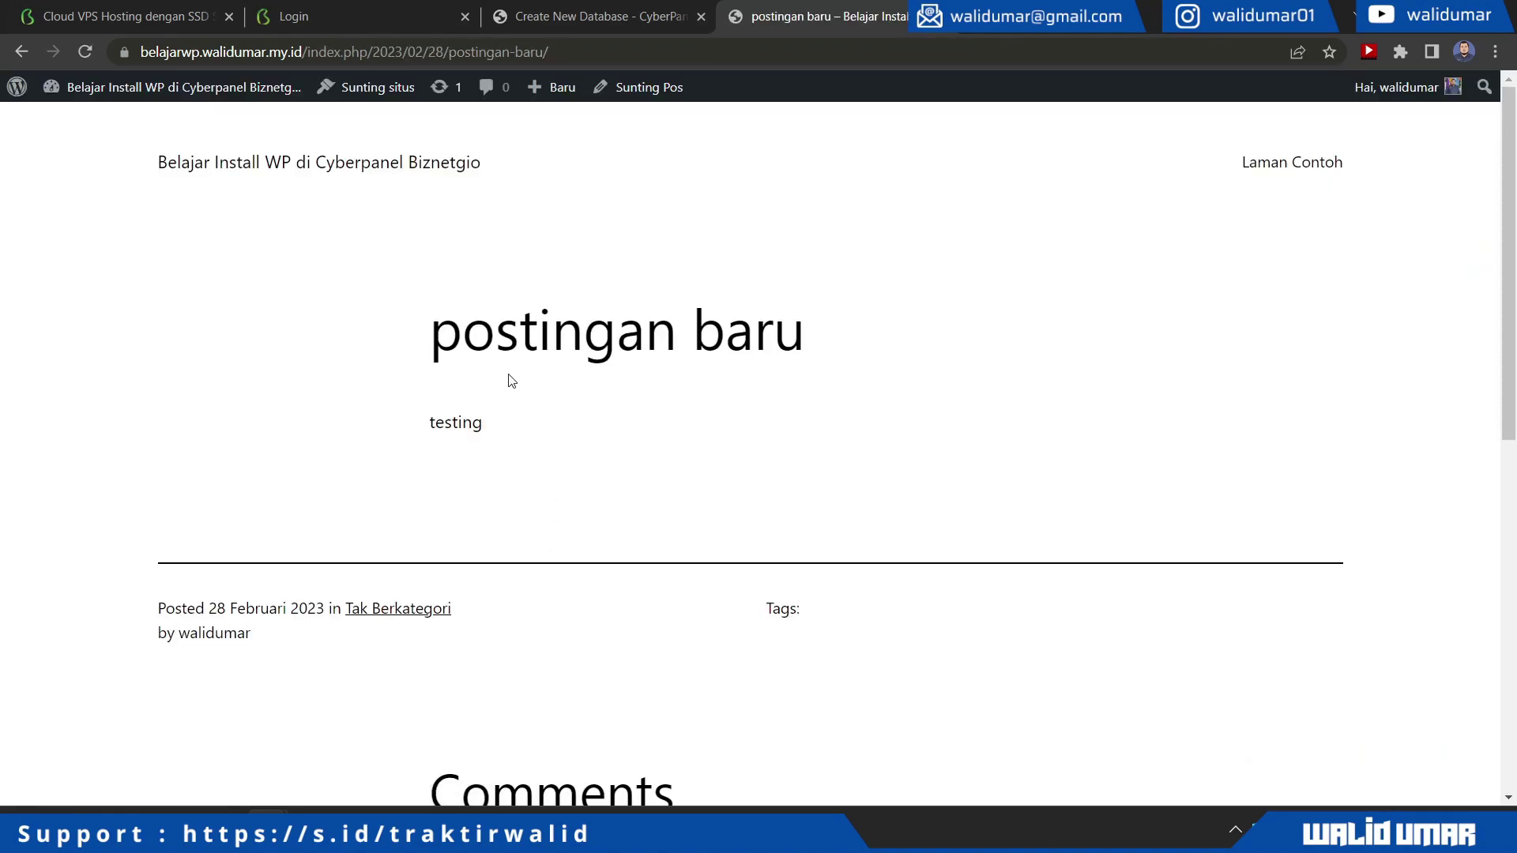
pyautogui.doubleClick(563, 364)
pyautogui.click(663, 463)
pyautogui.scroll(-3, 671, 505)
pyautogui.scroll(-4, 671, 514)
pyautogui.scroll(7, 672, 512)
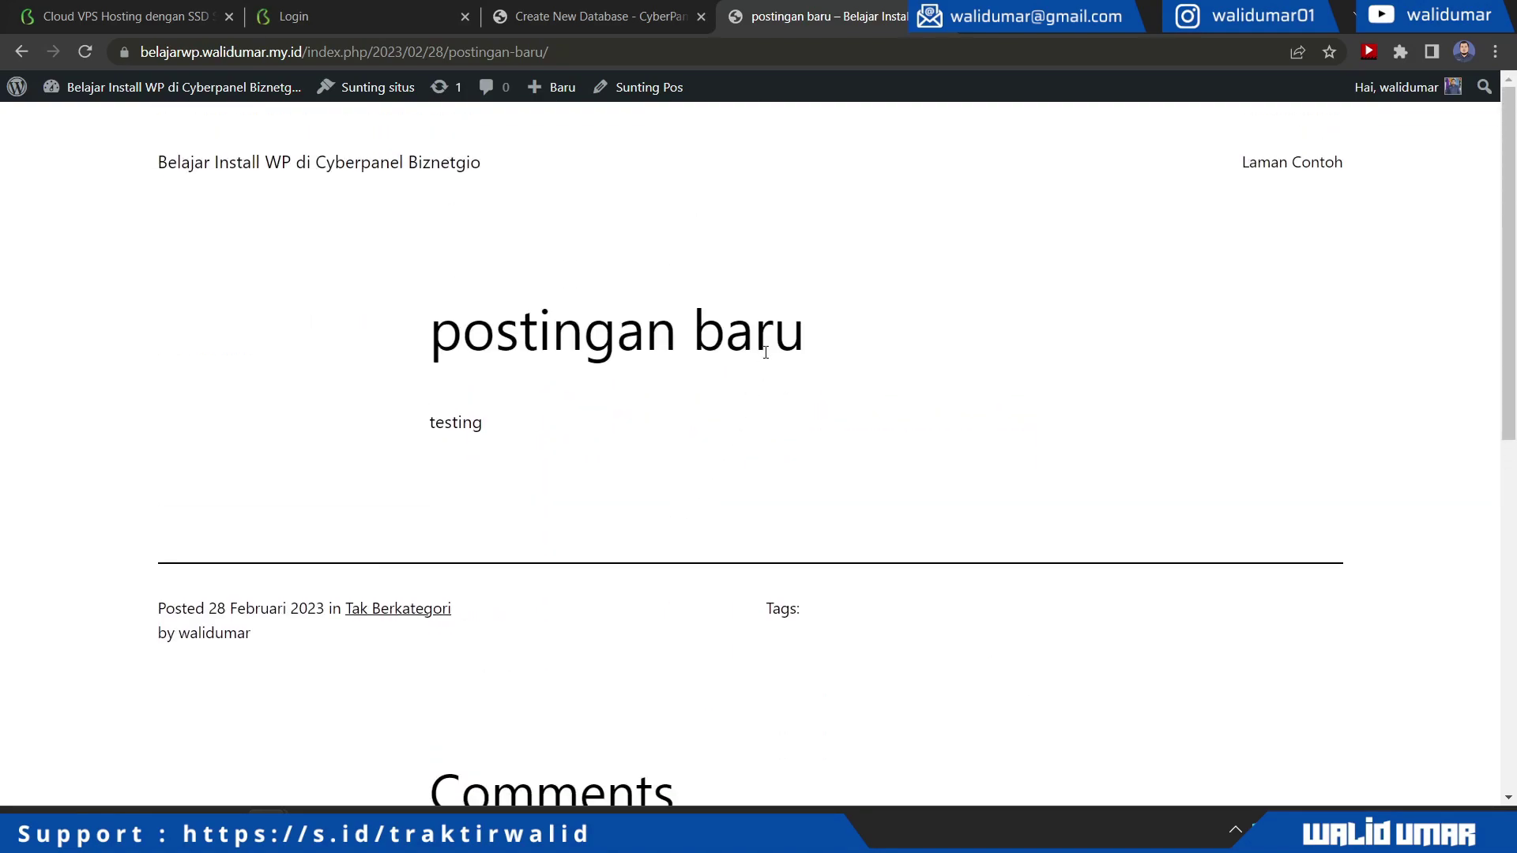